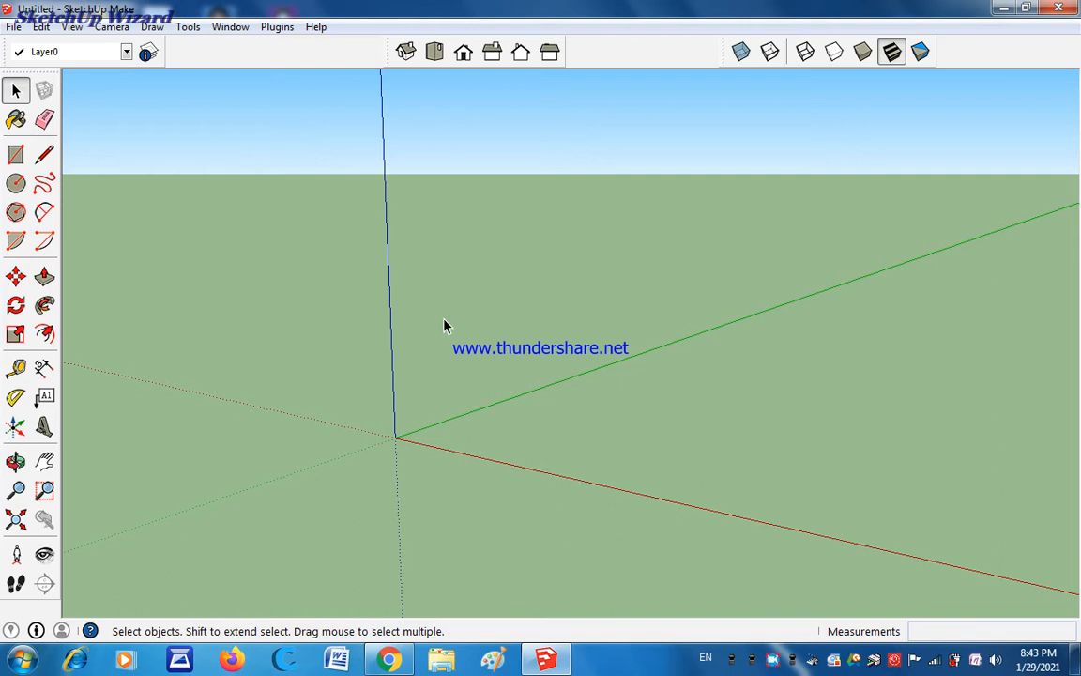
Switch to the top view and activate the Line tool
{"action": "left_click", "coordinate": [433, 54]}
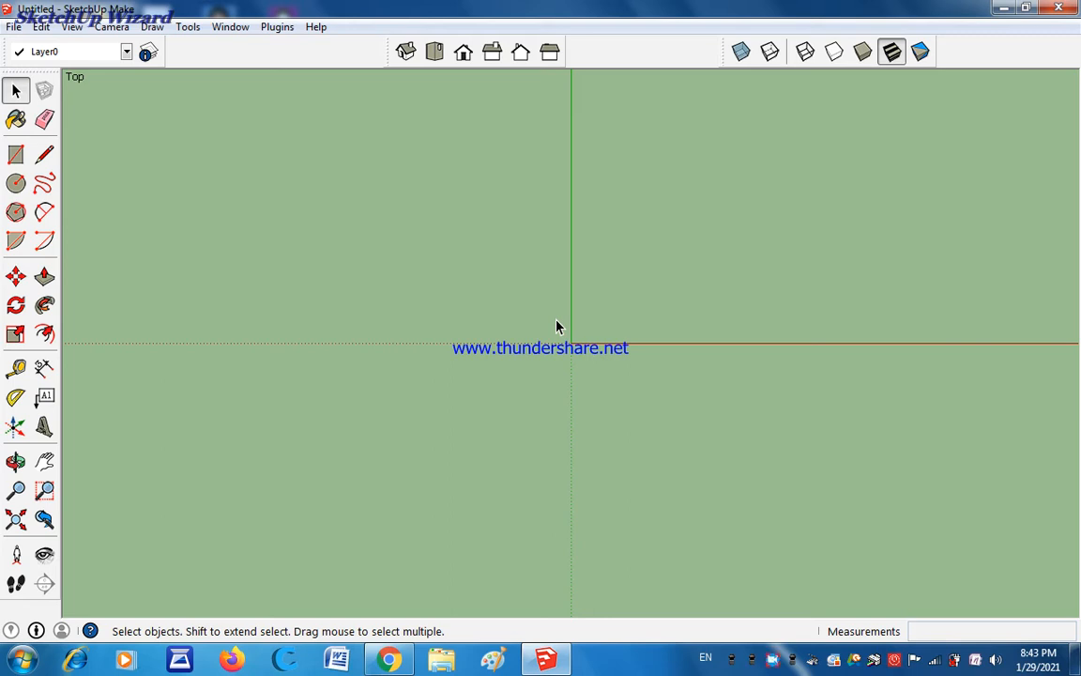
{"action": "key", "text": "l"}
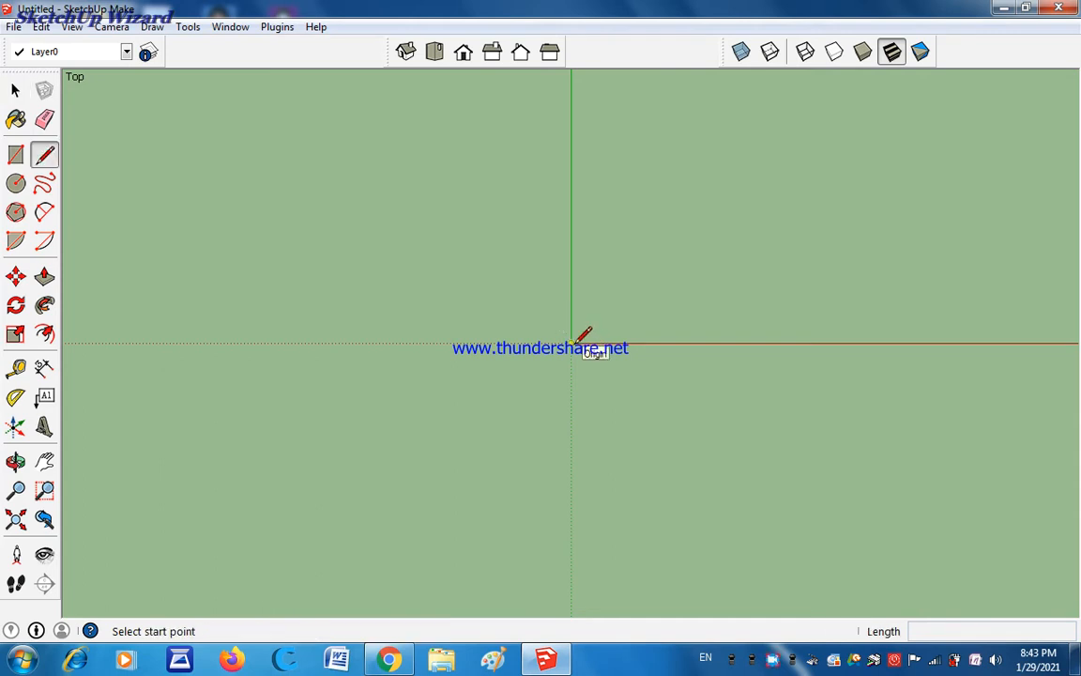
{"action": "left_click", "coordinate": [572, 341]}
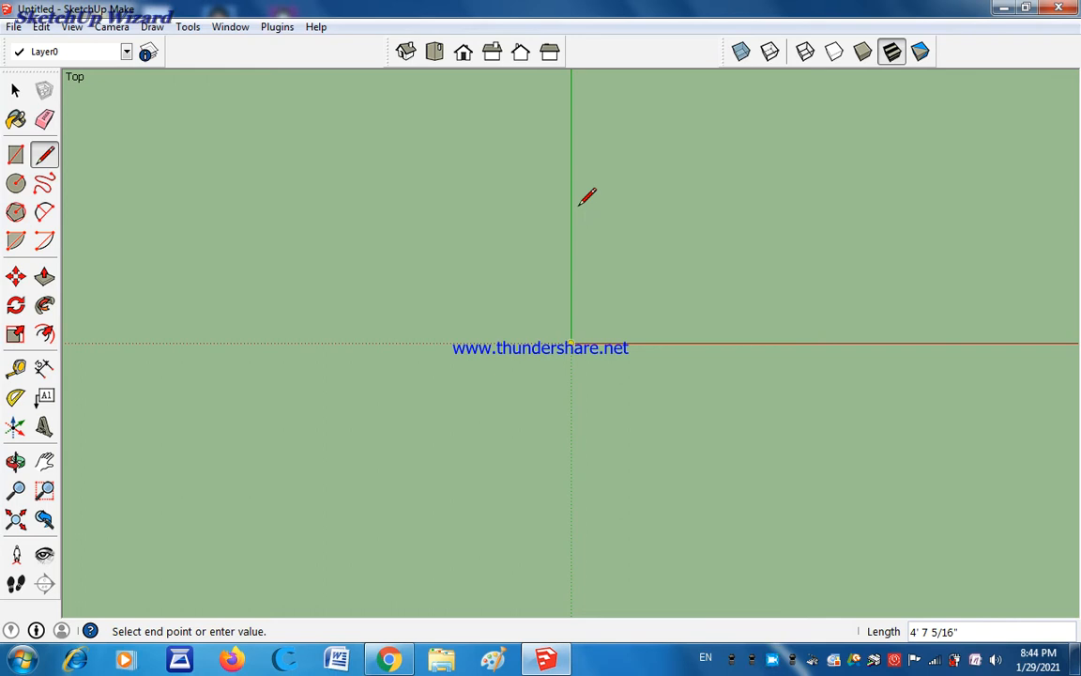
{"action": "type", "text": "5'"}
{"action": "key", "text": "Return"}
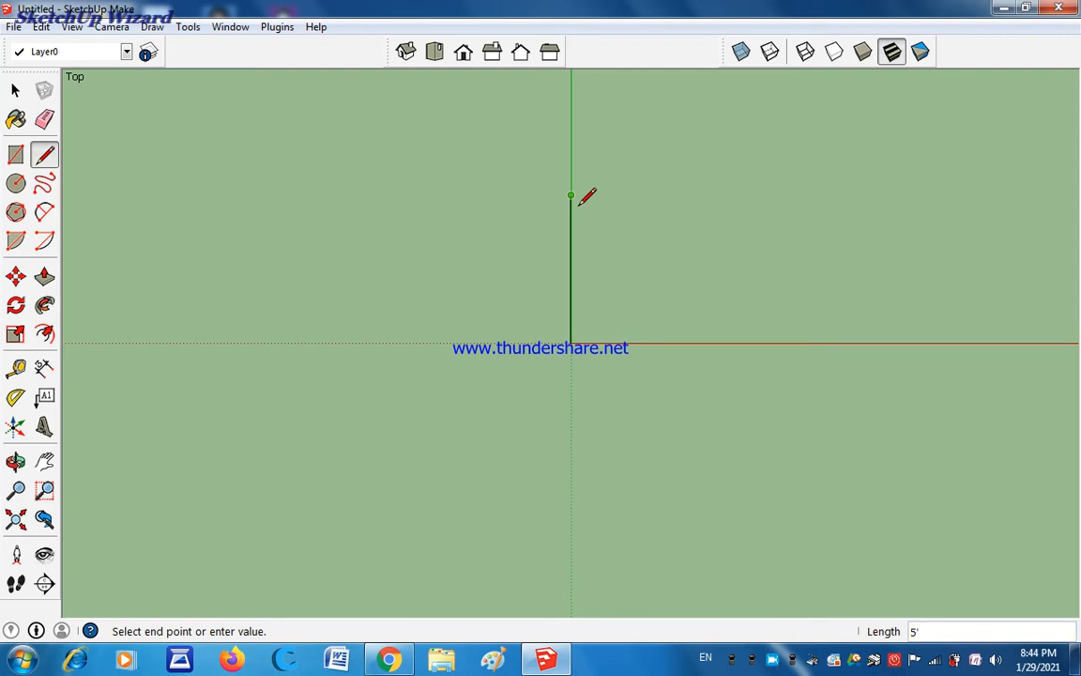
{"action": "key", "text": "ctrl+z"}
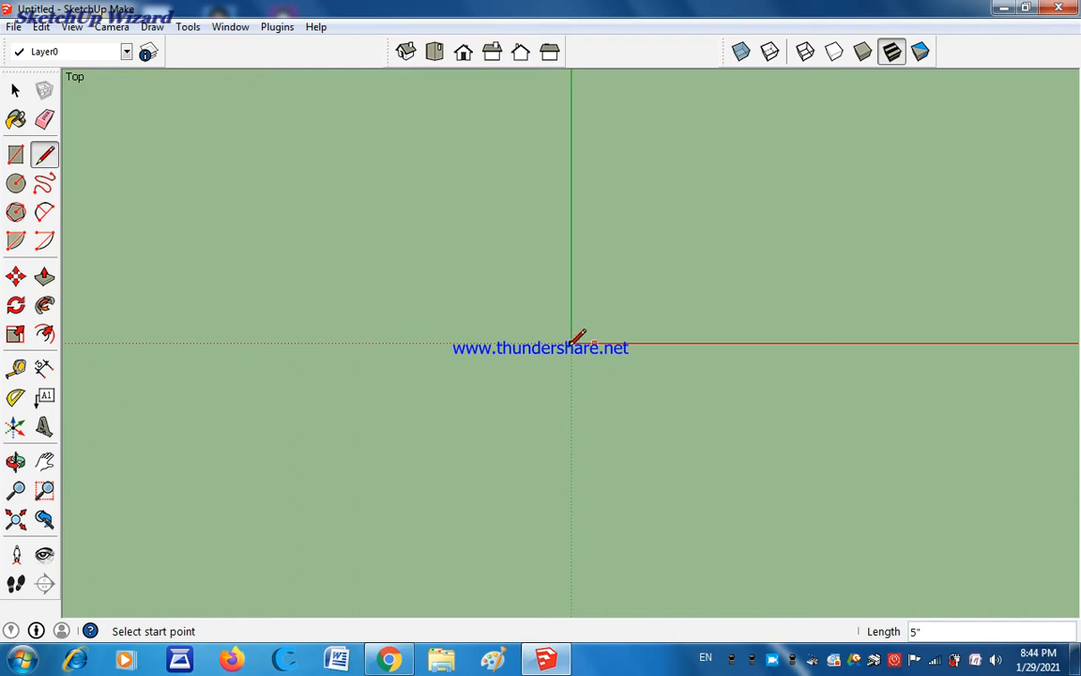
Draw a 5" line from the origin along the green axis and end the line there
{"action": "left_click", "coordinate": [572, 343]}
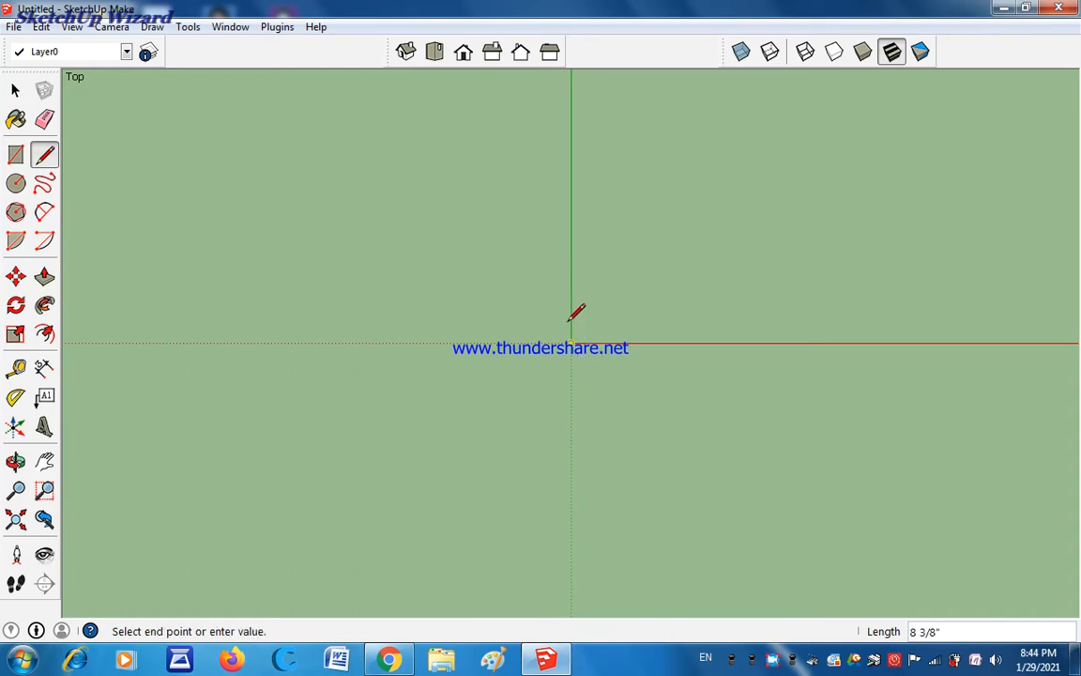
{"action": "type", "text": "5"}
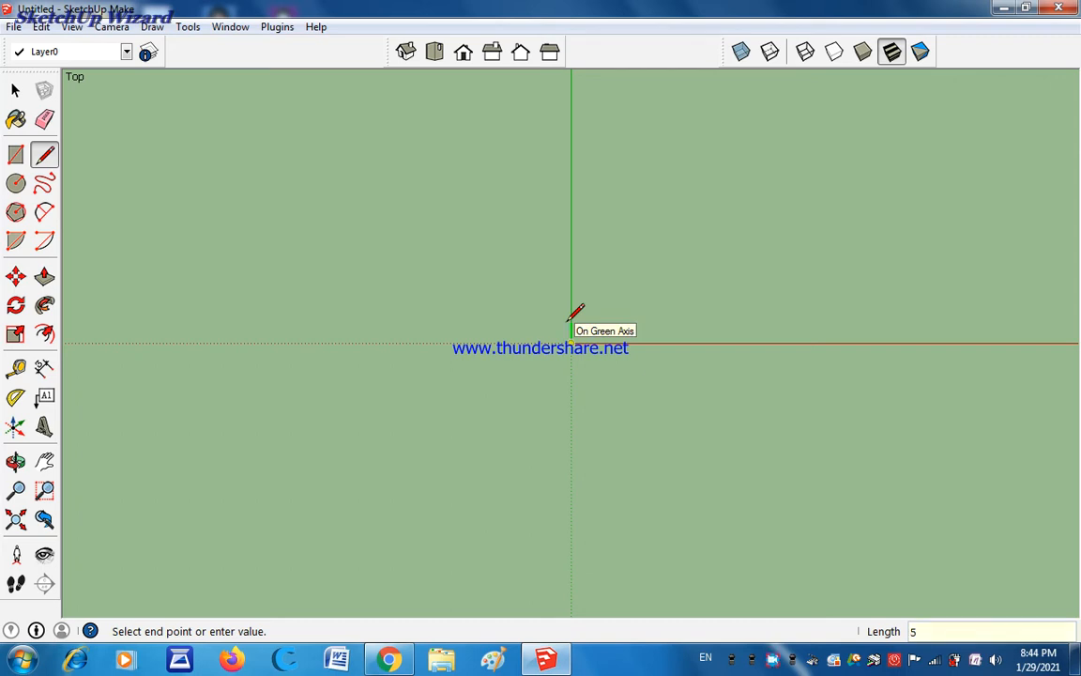
{"action": "key", "text": "Return"}
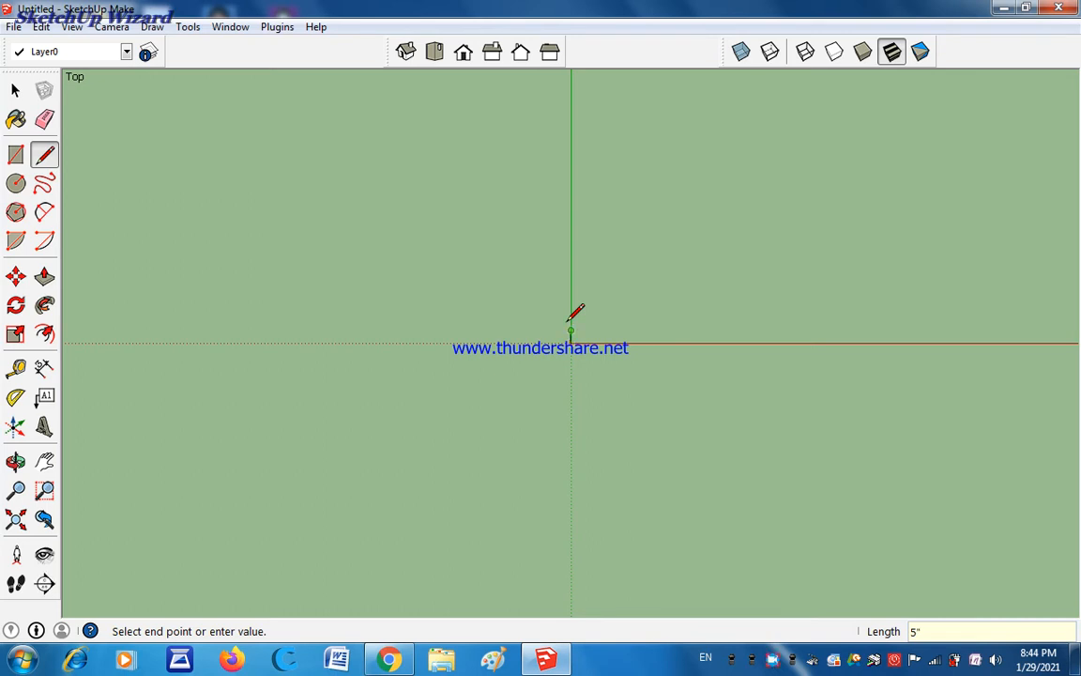
{"action": "left_click", "coordinate": [76, 379]}
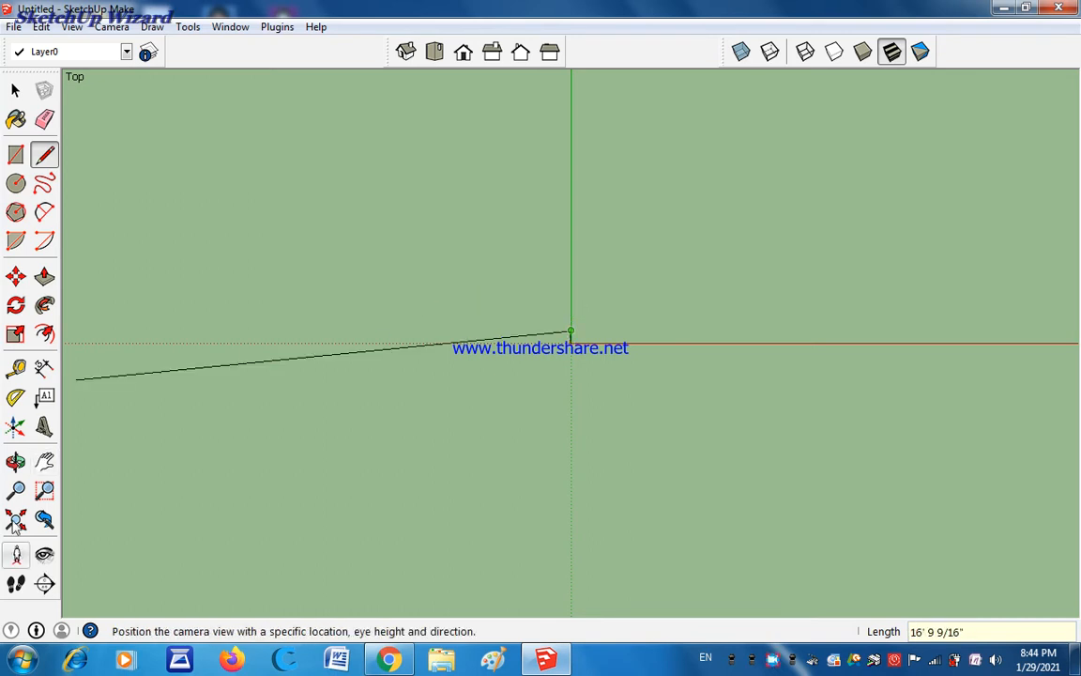
{"action": "left_click", "coordinate": [15, 519]}
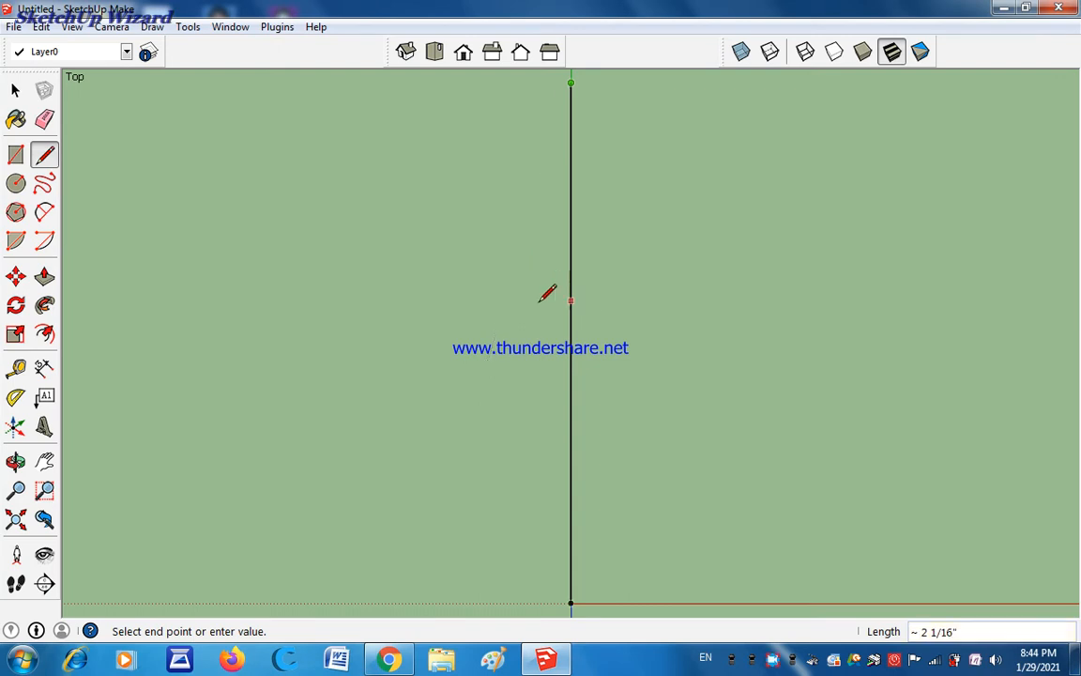
{"action": "key", "text": "Escape"}
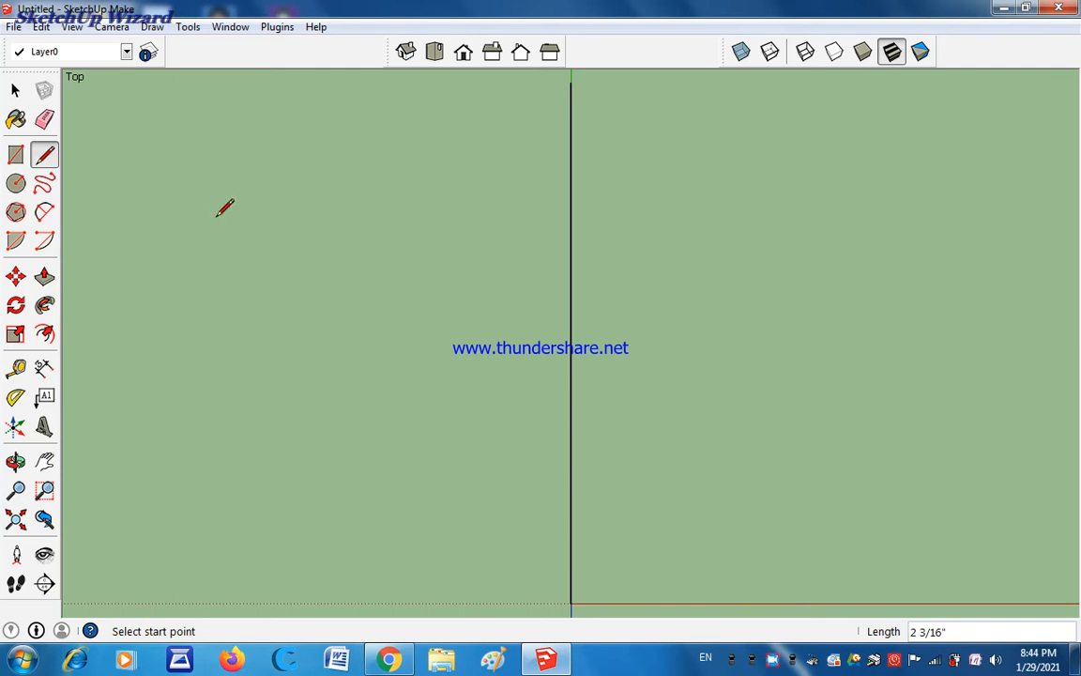
Draw an outward arc from the line's far endpoint to its positive red-axis side, with a bulge of about 11/16"
{"action": "left_click", "coordinate": [44, 213]}
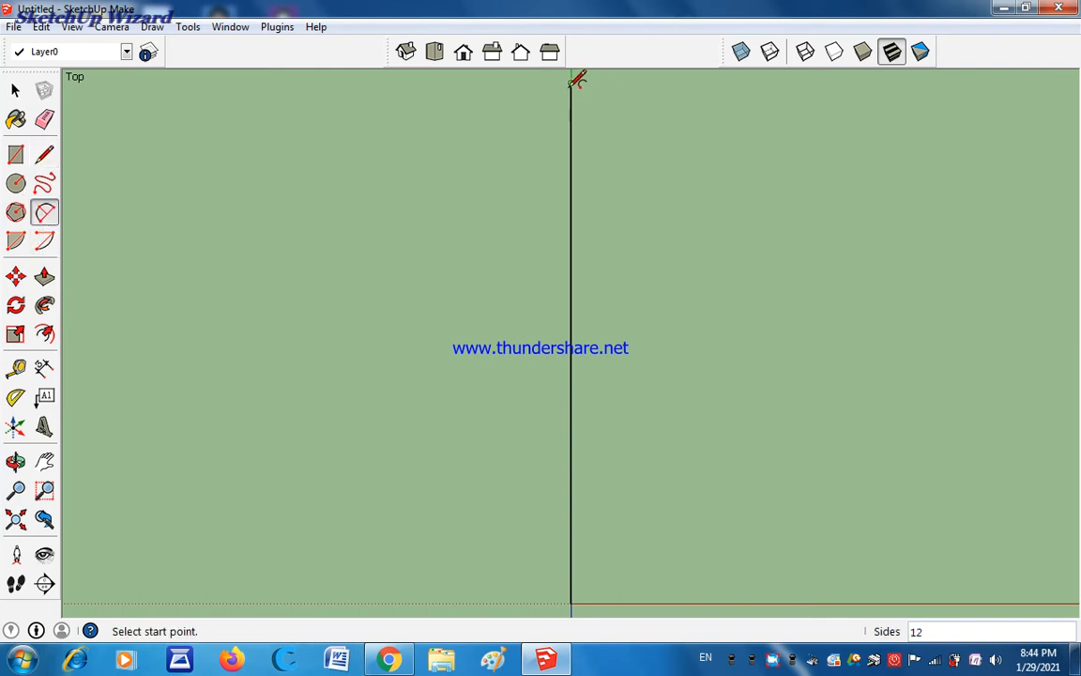
{"action": "left_click", "coordinate": [571, 82]}
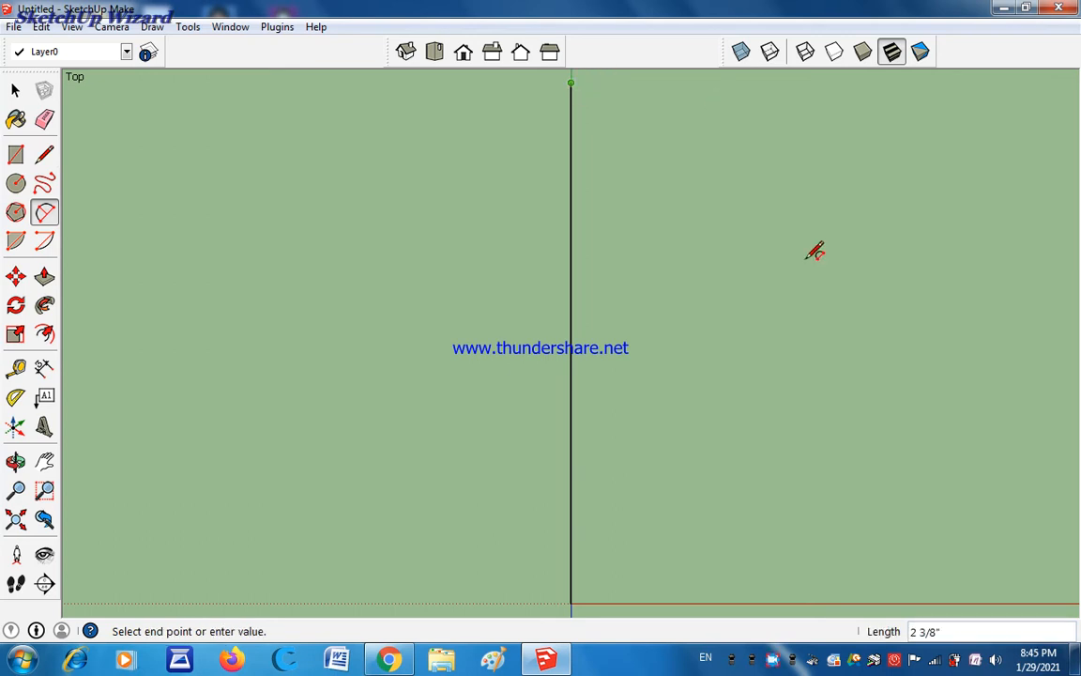
{"action": "left_click", "coordinate": [833, 343]}
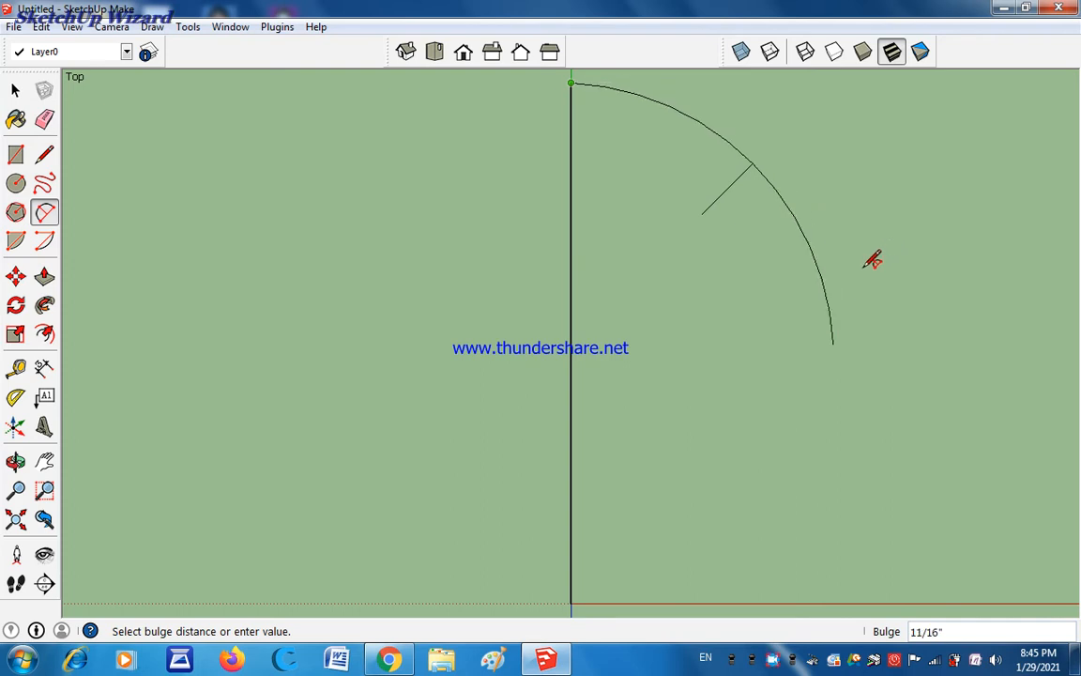
{"action": "left_click", "coordinate": [865, 266]}
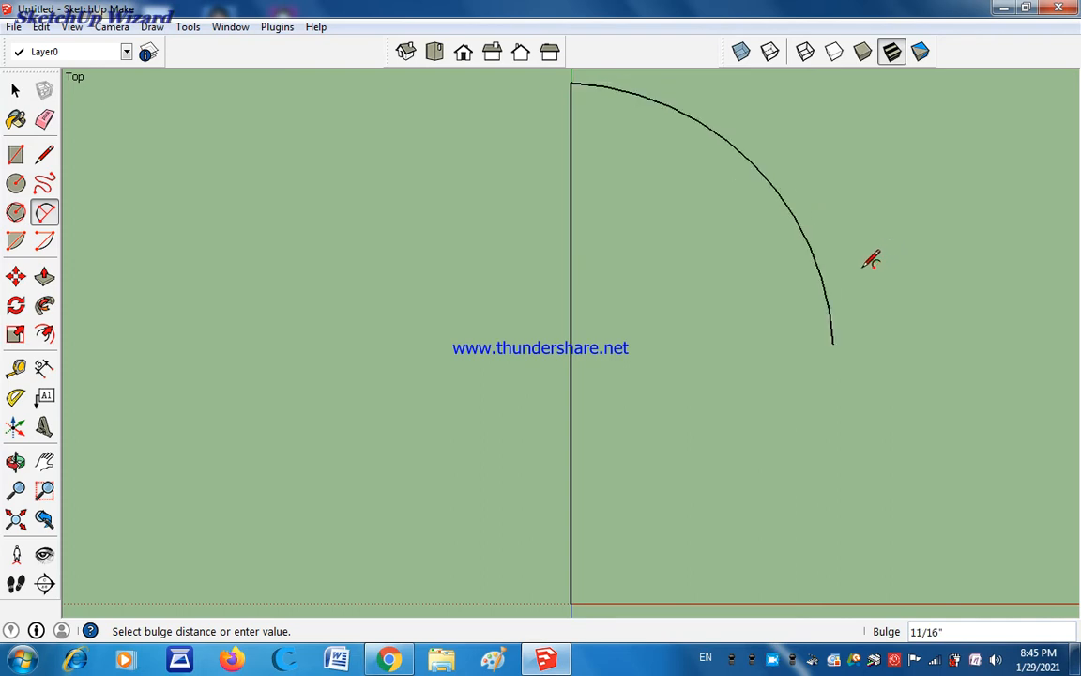
Close the profile with an inward arc from the first arc's end and an outward arc to the origin, each bulging about 1/8"
{"action": "left_click", "coordinate": [832, 343]}
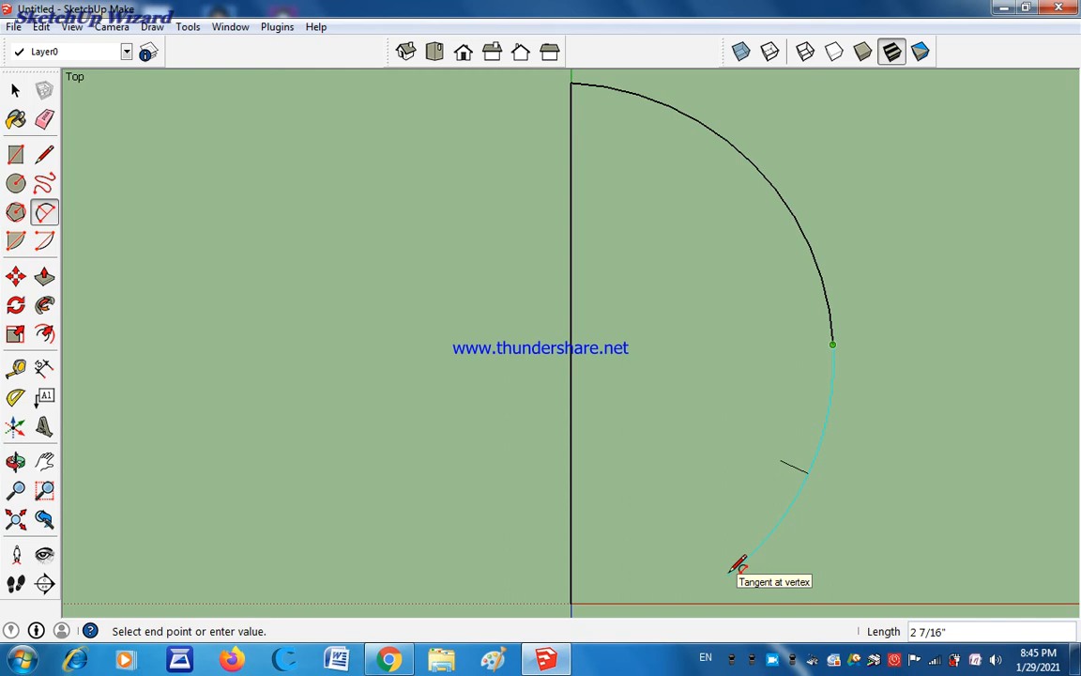
{"action": "left_click", "coordinate": [761, 565]}
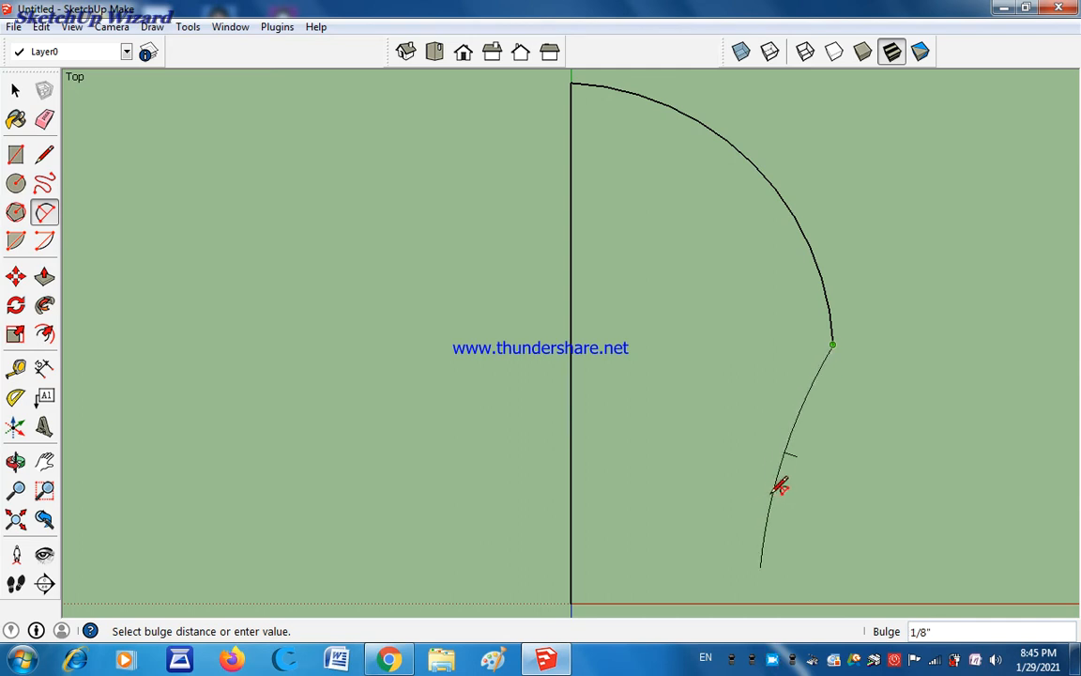
{"action": "left_click", "coordinate": [780, 485]}
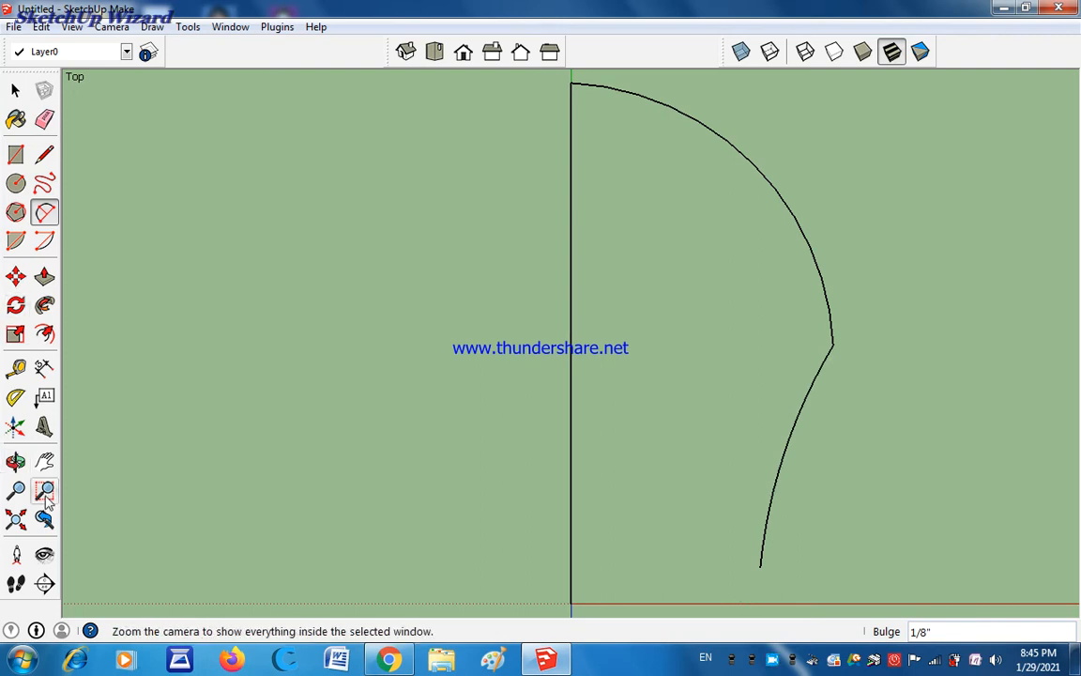
{"action": "left_click", "coordinate": [761, 566]}
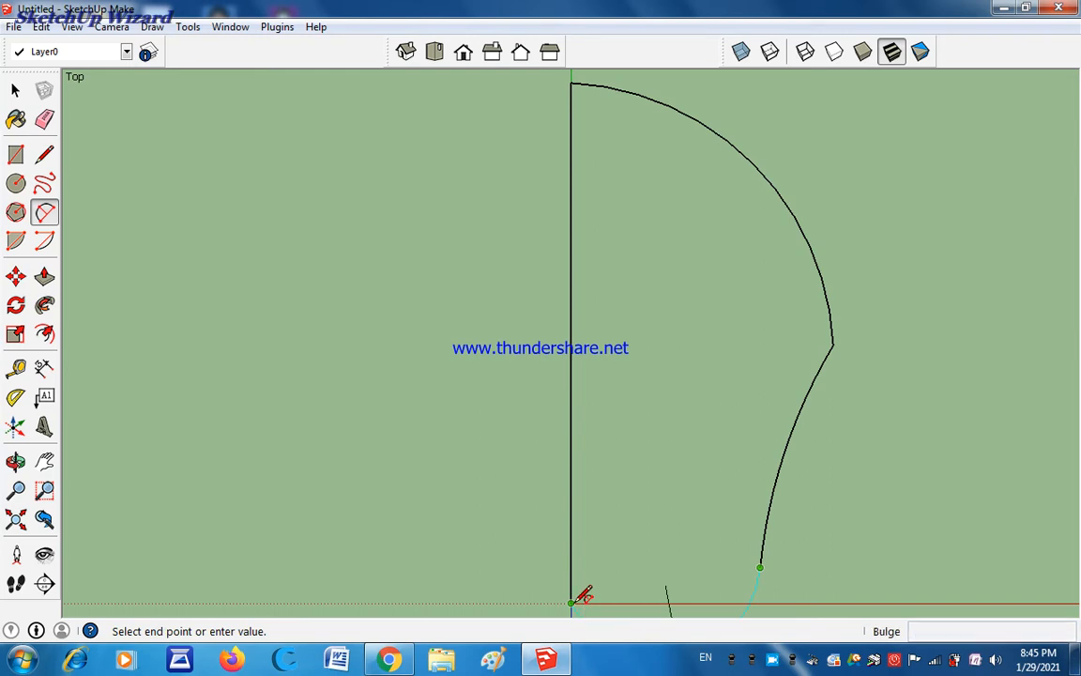
{"action": "left_click", "coordinate": [572, 602]}
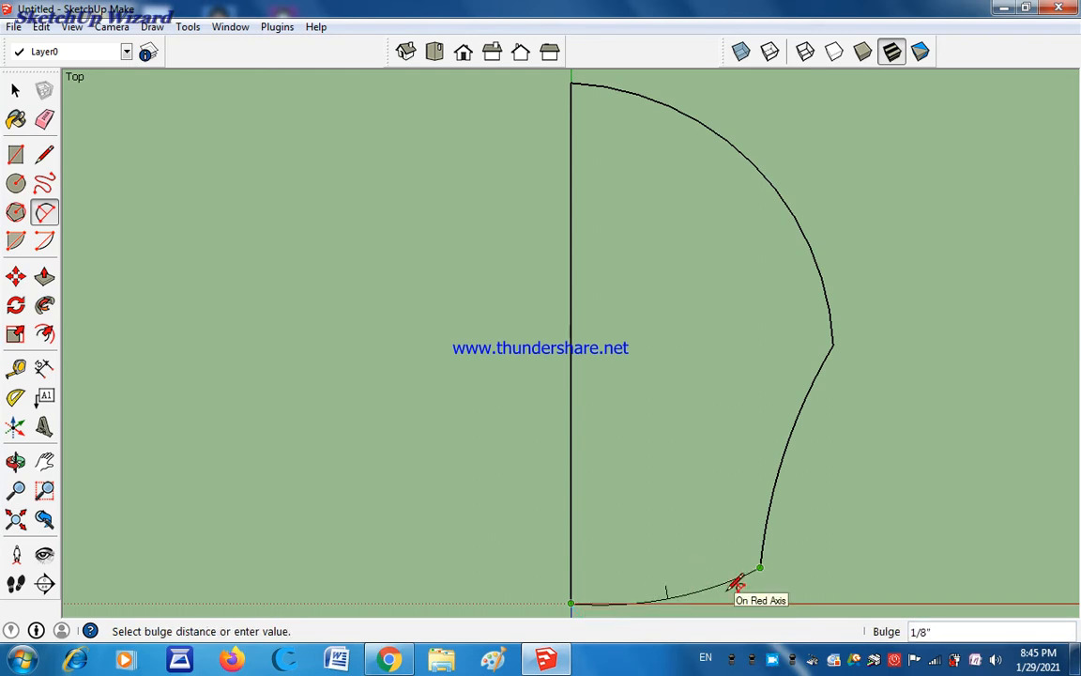
{"action": "left_click", "coordinate": [739, 582]}
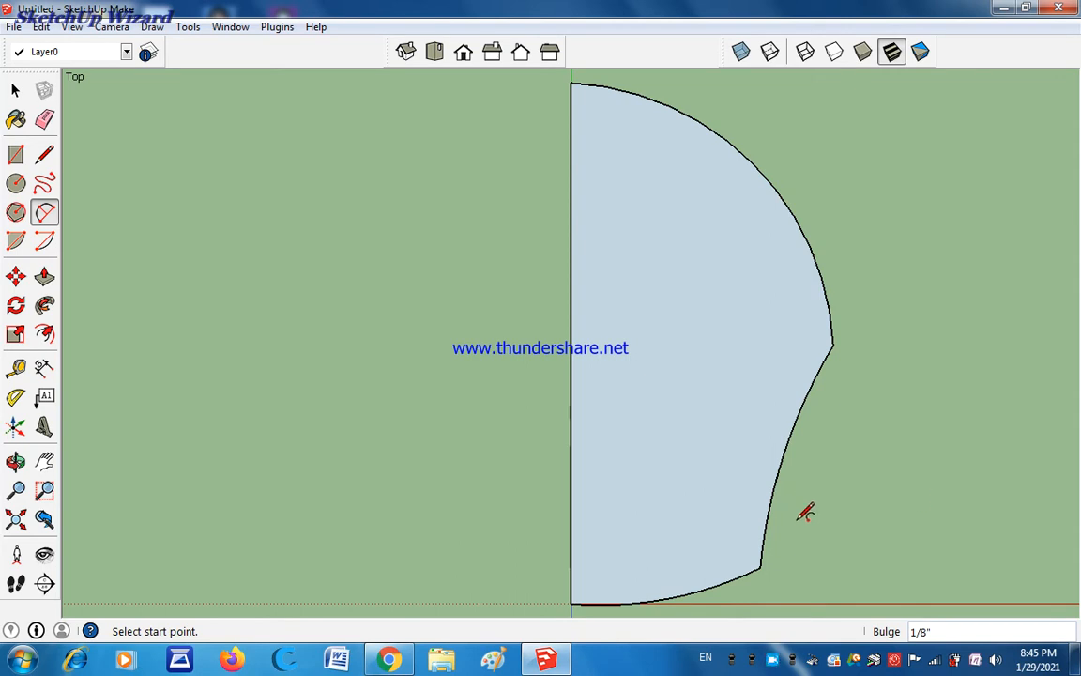
Draw a line about 2" long from the origin along the negative red axis, away from the profile
{"action": "middle_click_drag", "start_coordinate": [807, 512], "coordinate": [700, 461]}
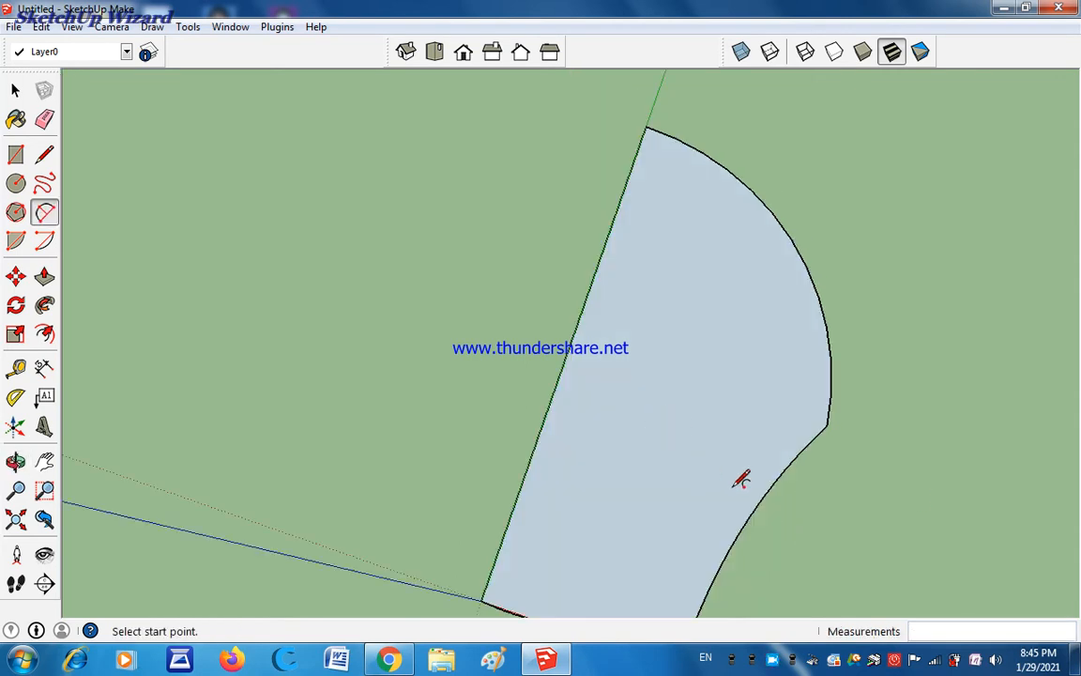
{"action": "middle_click_drag", "start_coordinate": [728, 386], "coordinate": [646, 266]}
{"action": "middle_click_drag", "start_coordinate": [386, 536], "coordinate": [647, 518]}
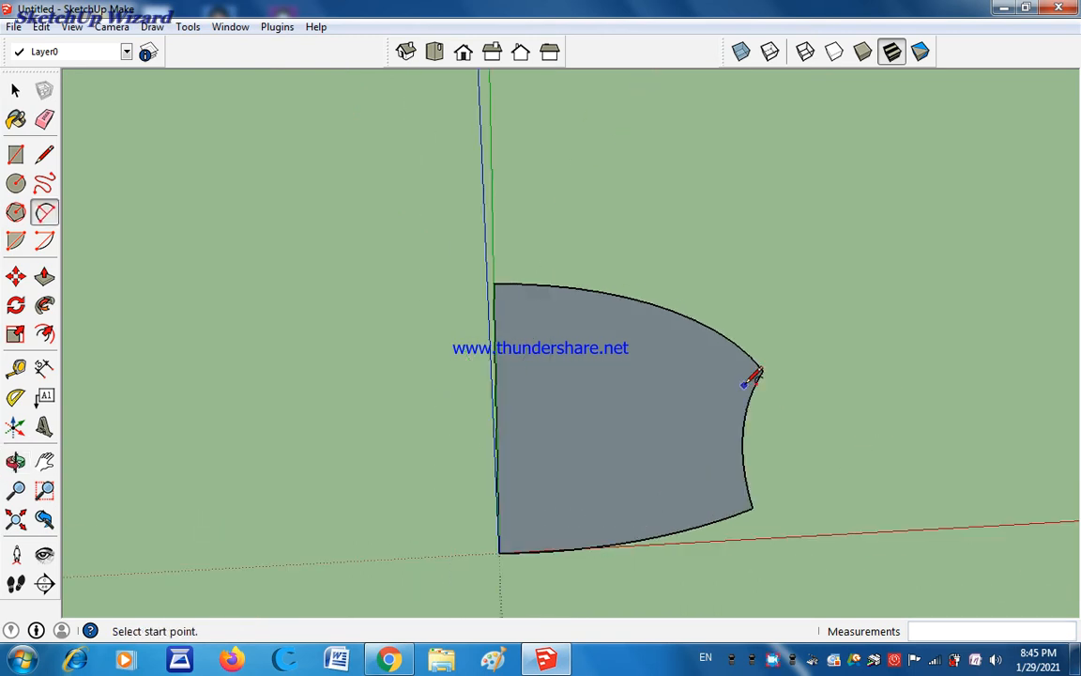
{"action": "middle_click_drag", "start_coordinate": [813, 469], "coordinate": [748, 502]}
{"action": "scroll", "coordinate": [822, 447], "scroll_direction": "down", "scroll_amount": 2}
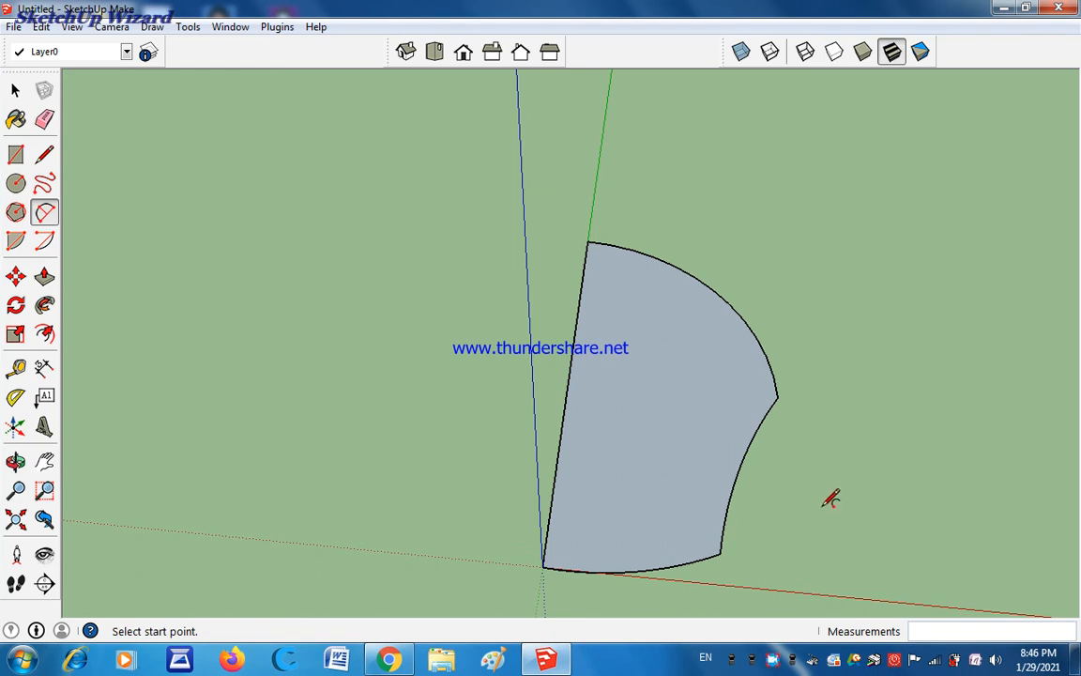
{"action": "middle_click_drag", "start_coordinate": [831, 499], "coordinate": [954, 398]}
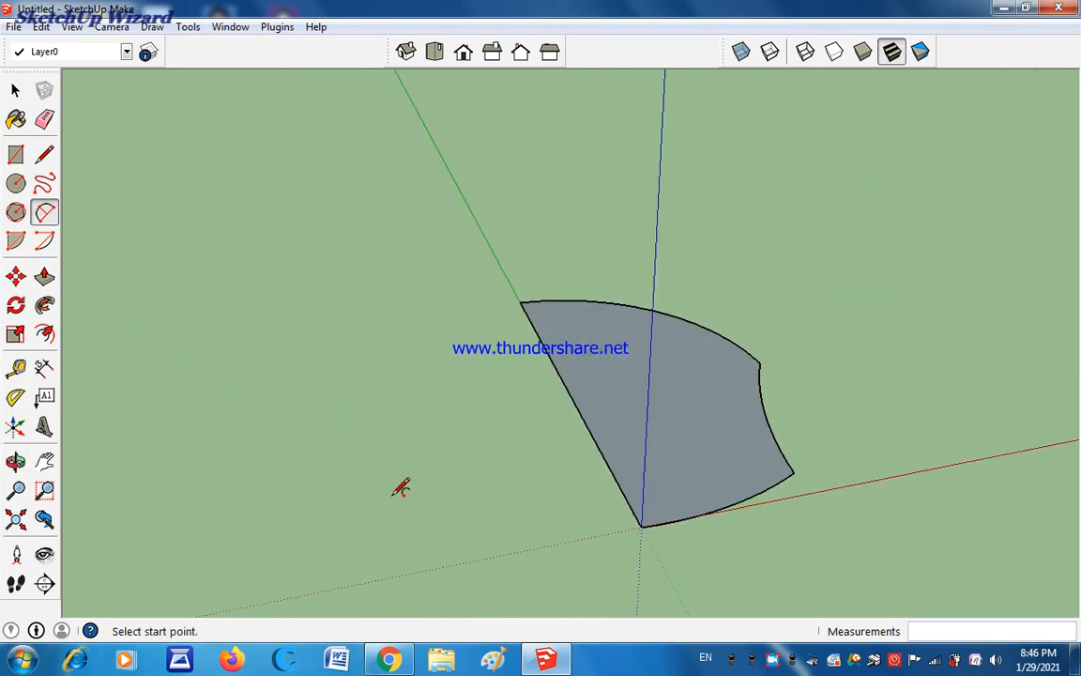
{"action": "middle_click_drag", "start_coordinate": [485, 515], "coordinate": [827, 431]}
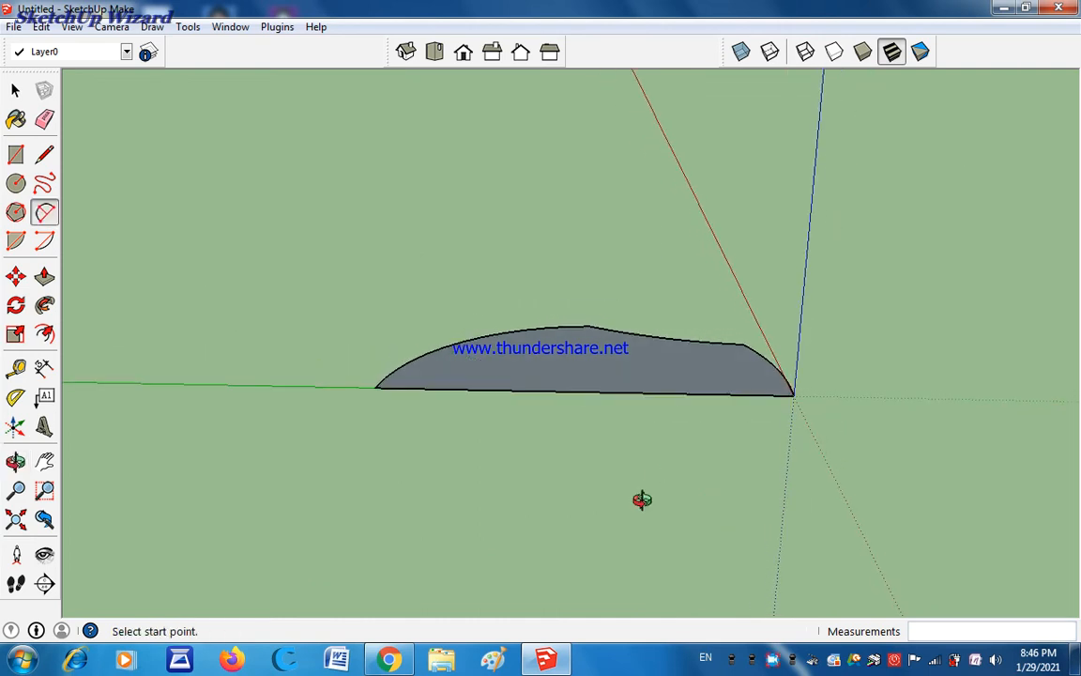
{"action": "middle_click_drag", "start_coordinate": [642, 499], "coordinate": [611, 413]}
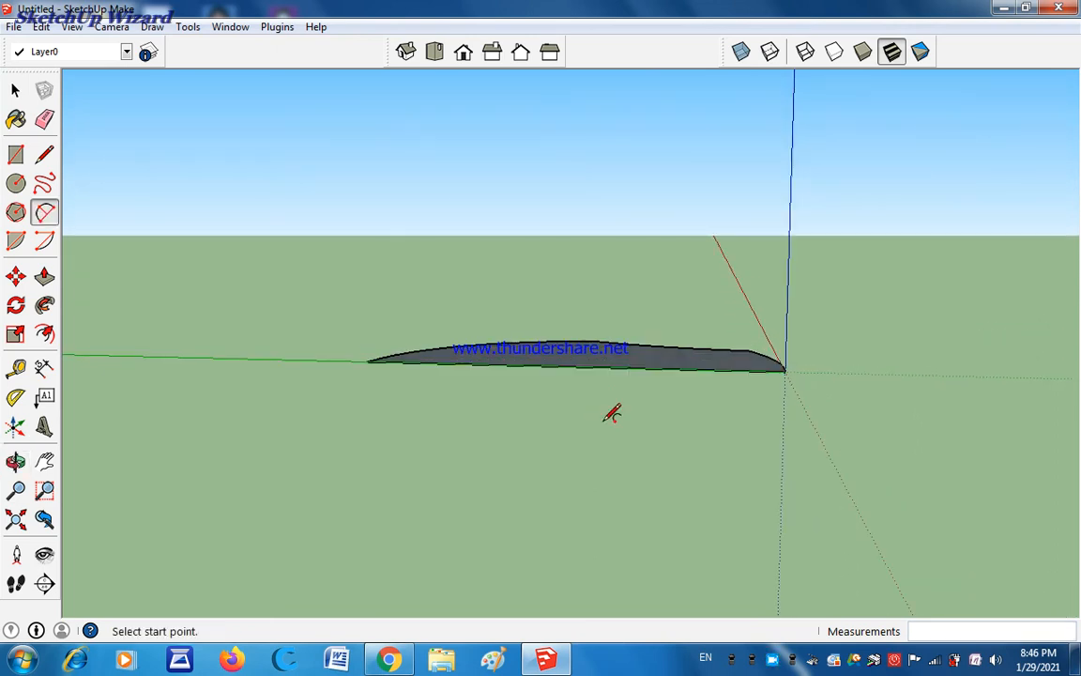
{"action": "key", "text": "l"}
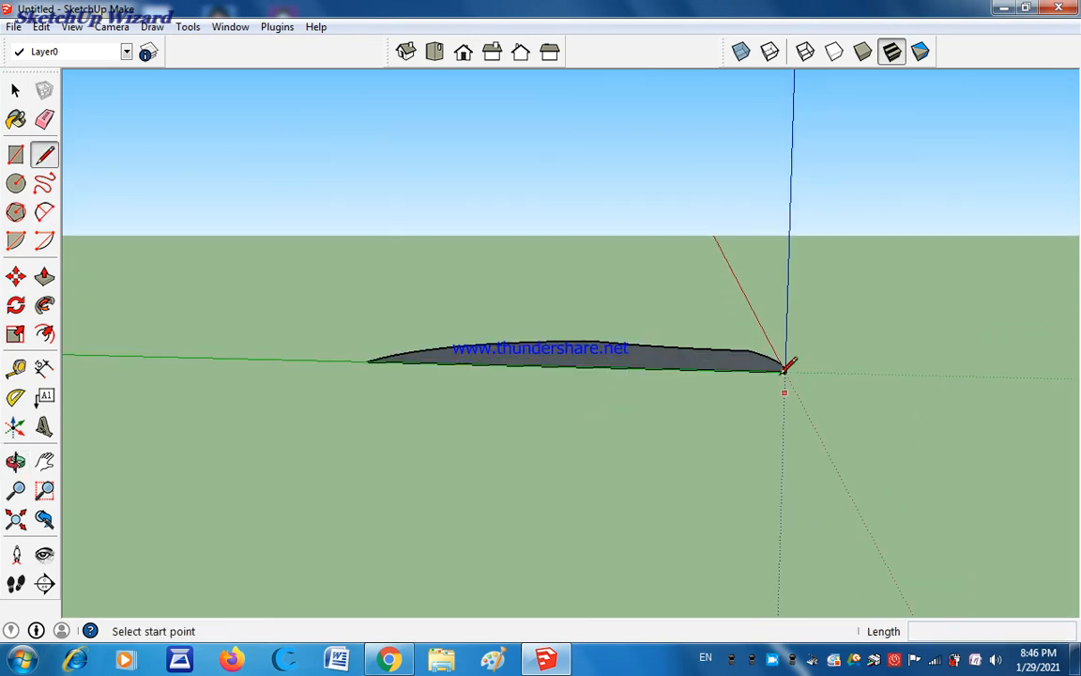
{"action": "left_click", "coordinate": [786, 370]}
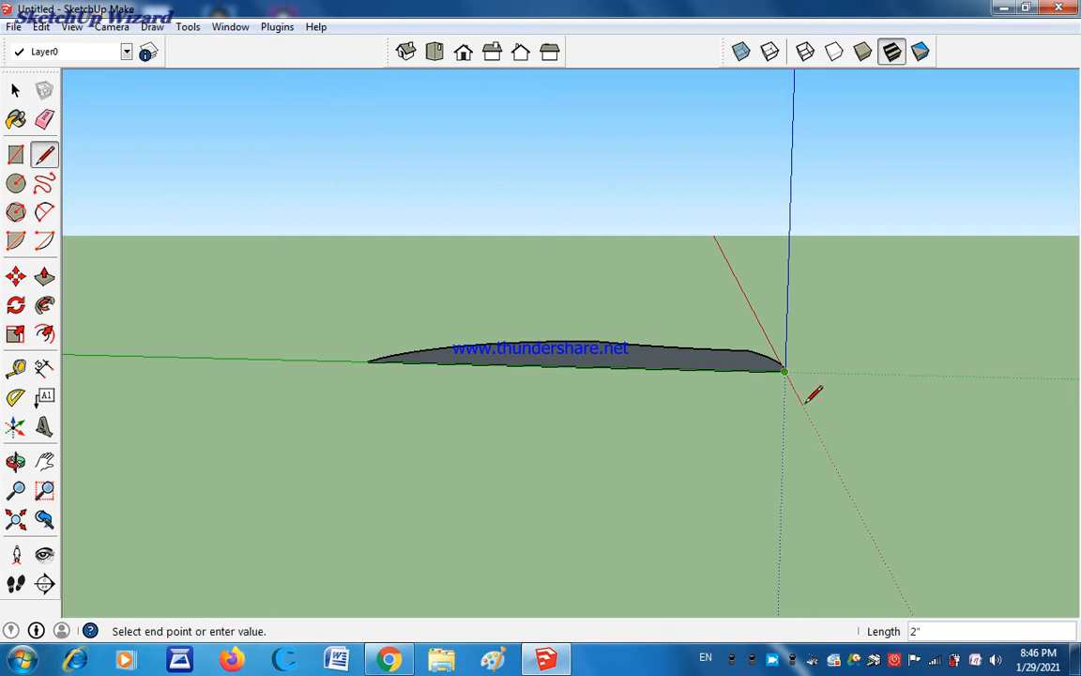
{"action": "left_click", "coordinate": [802, 404]}
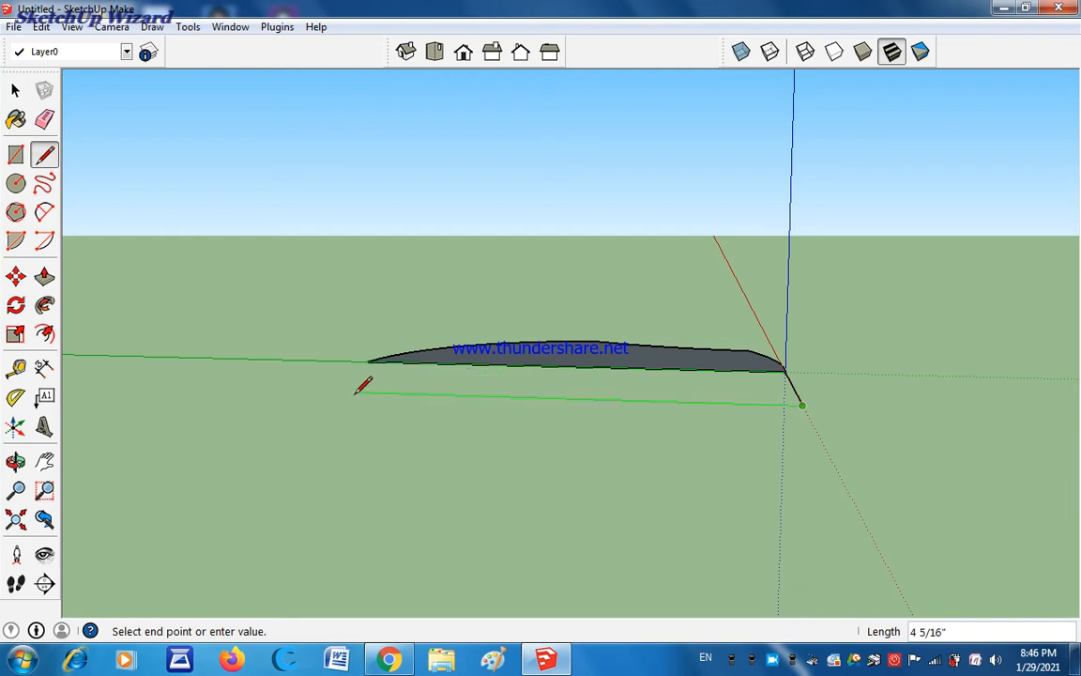
Draw an upright rectangle about 5" long and 1 1/8" high from the short line's end, parallel to the green axis
{"action": "left_click", "coordinate": [289, 390]}
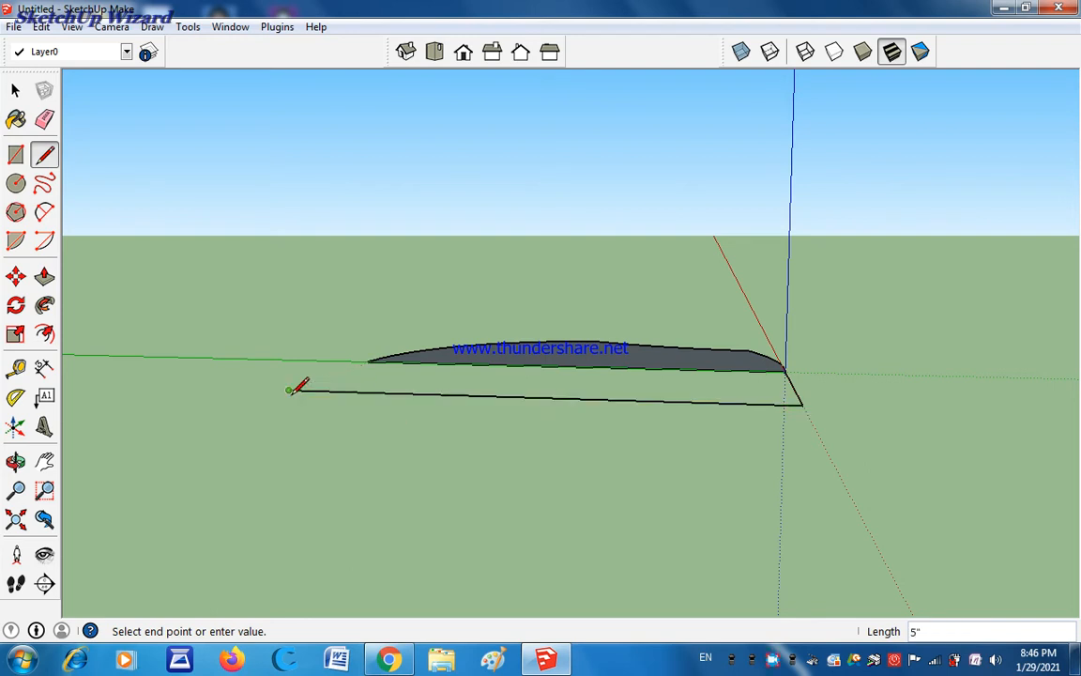
{"action": "left_click", "coordinate": [285, 278]}
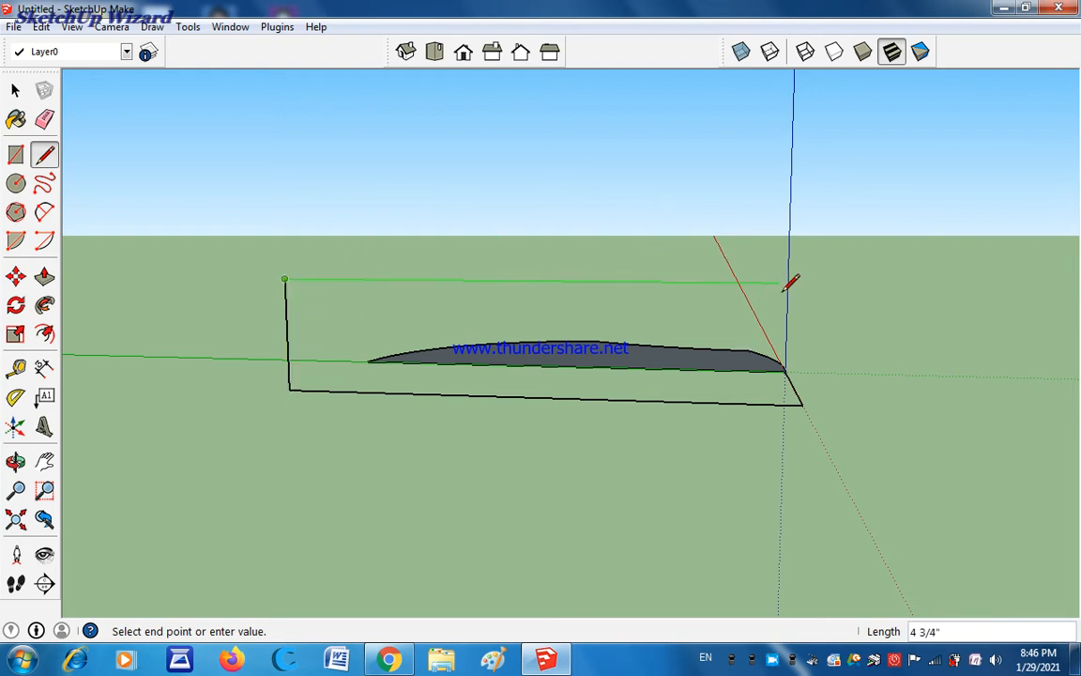
{"action": "left_click", "coordinate": [802, 405]}
{"action": "left_click", "coordinate": [805, 282]}
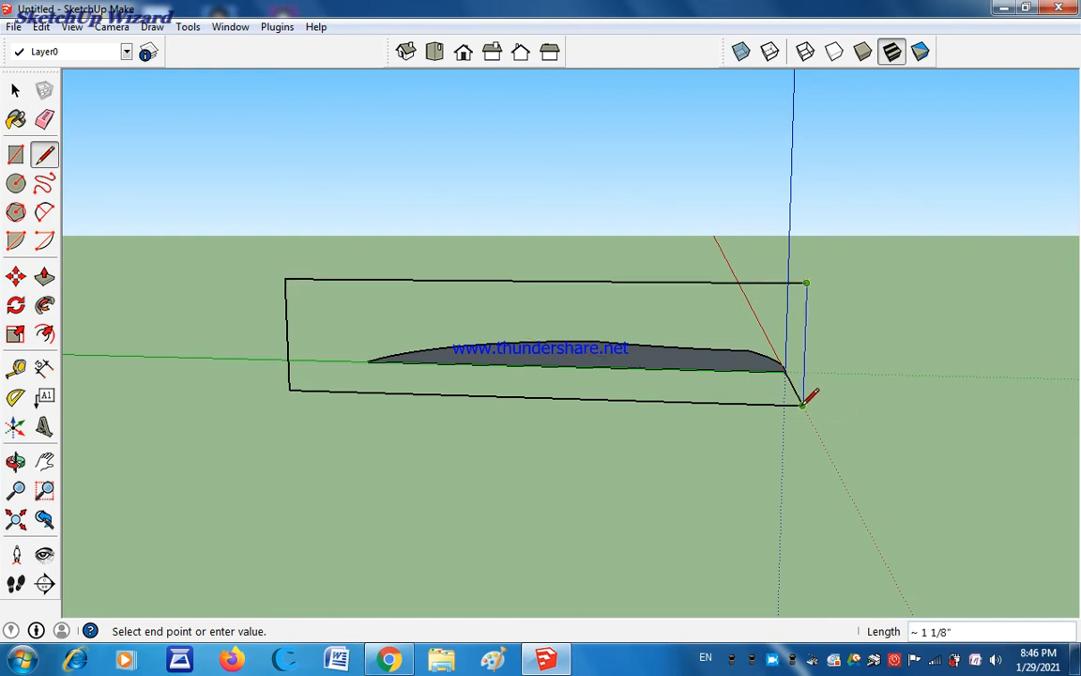
{"action": "left_click", "coordinate": [802, 405]}
{"action": "mouse_move", "coordinate": [827, 399]}
{"action": "middle_mouse_down"}
{"action": "mouse_move", "coordinate": [794, 466]}
{"action": "mouse_move", "coordinate": [565, 506]}
{"action": "mouse_move", "coordinate": [453, 494]}
{"action": "mouse_move", "coordinate": [842, 453]}
{"action": "mouse_move", "coordinate": [825, 381]}
{"action": "mouse_move", "coordinate": [571, 473]}
{"action": "mouse_move", "coordinate": [381, 436]}
{"action": "mouse_move", "coordinate": [398, 388]}
{"action": "mouse_move", "coordinate": [846, 405]}
{"action": "mouse_move", "coordinate": [755, 439]}
{"action": "middle_mouse_up"}
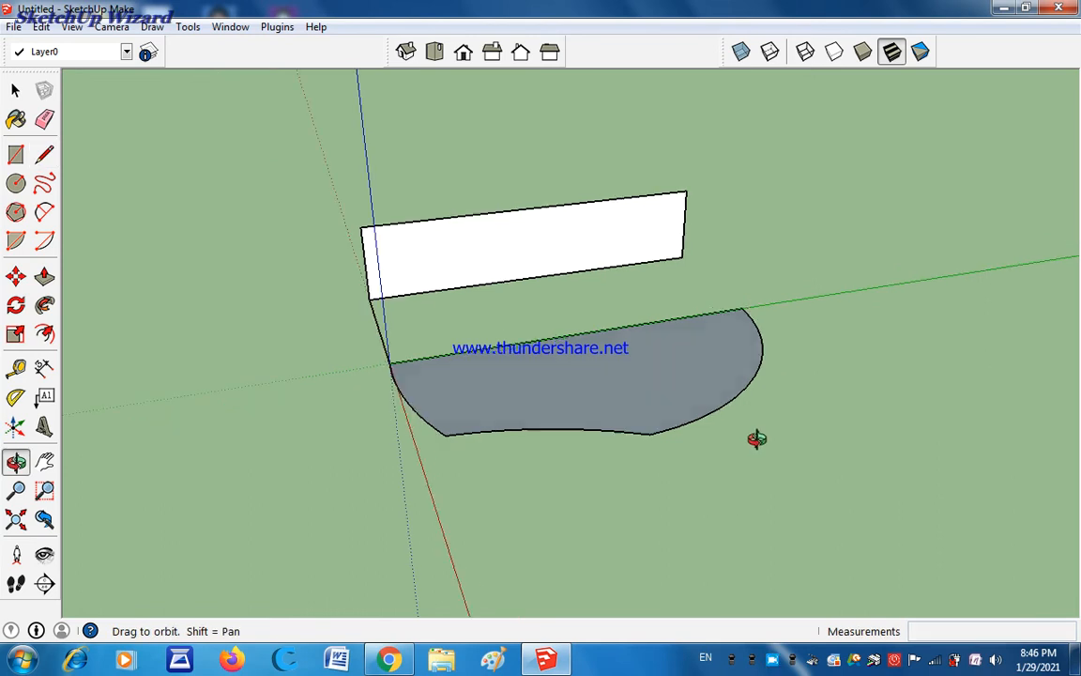
{"action": "mouse_move", "coordinate": [607, 383]}
{"action": "middle_mouse_down"}
{"action": "mouse_move", "coordinate": [707, 333]}
{"action": "mouse_move", "coordinate": [720, 288]}
{"action": "middle_mouse_up"}
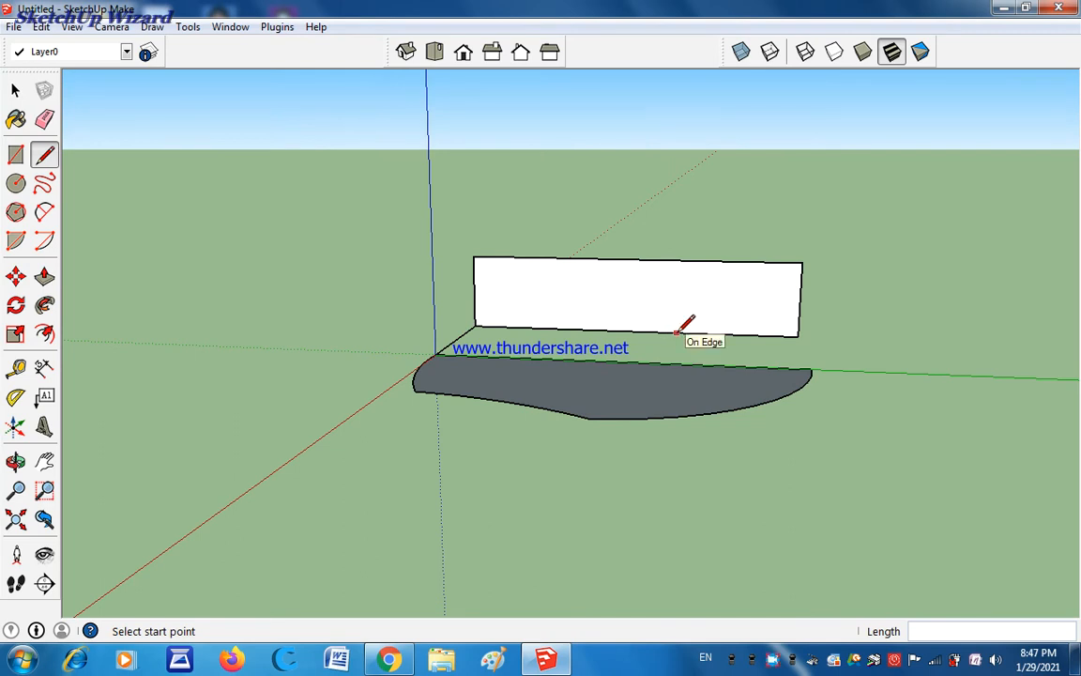
Draw an arc on the upright rectangle from its far lower corner to a point near the upper middle, bulging upward about 5/16"
{"action": "left_click", "coordinate": [45, 212]}
{"action": "left_click", "coordinate": [799, 336]}
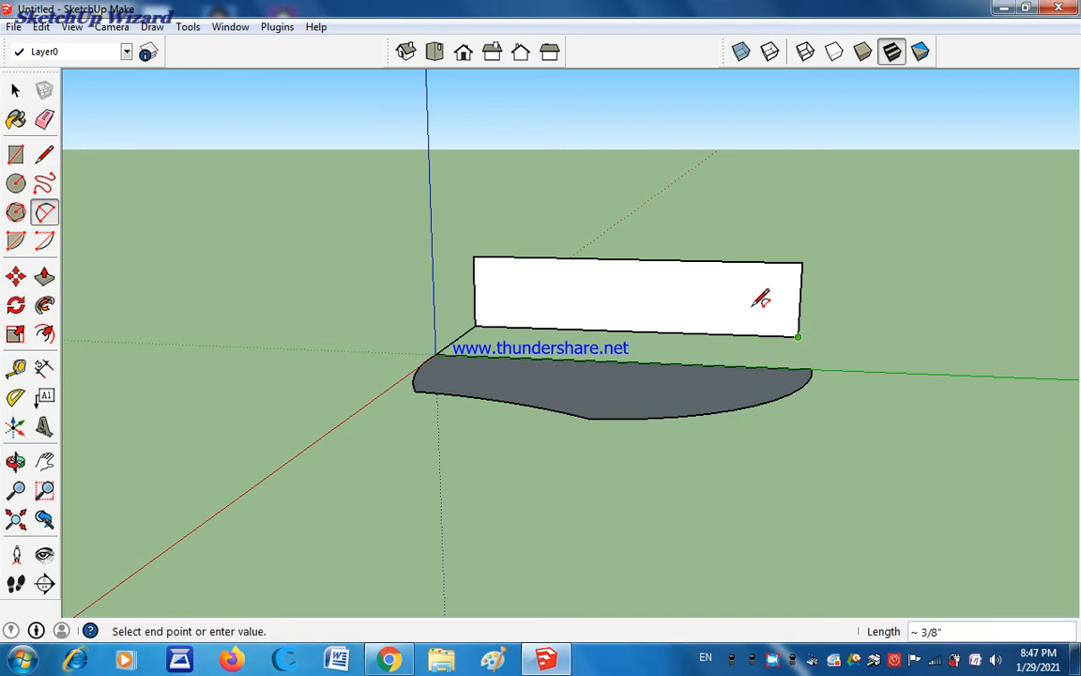
{"action": "left_click", "coordinate": [635, 274]}
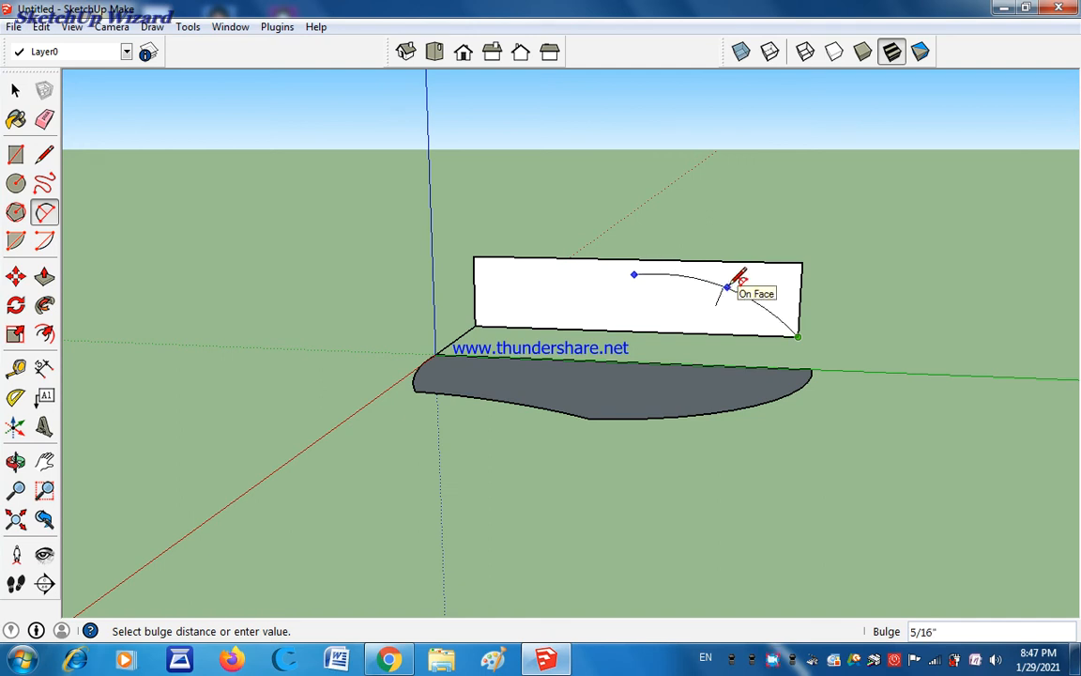
{"action": "left_click", "coordinate": [730, 285]}
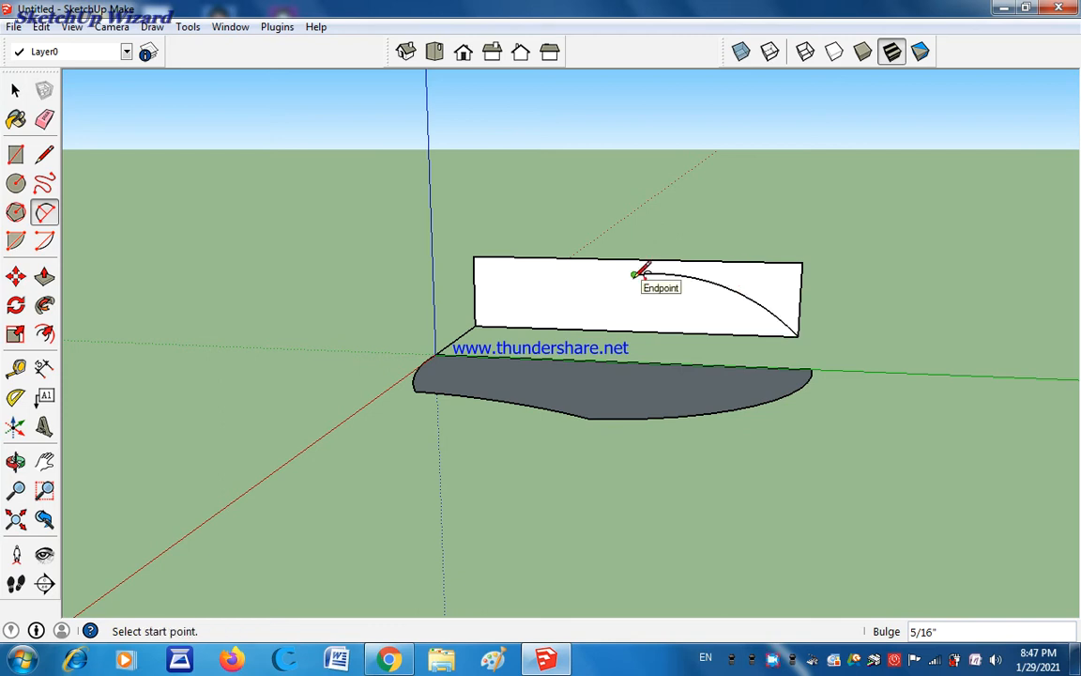
Continue the curve with an arc from the first arc's upper end to the rectangle's near lower corner, bulging about 1/8"
{"action": "left_click", "coordinate": [636, 274]}
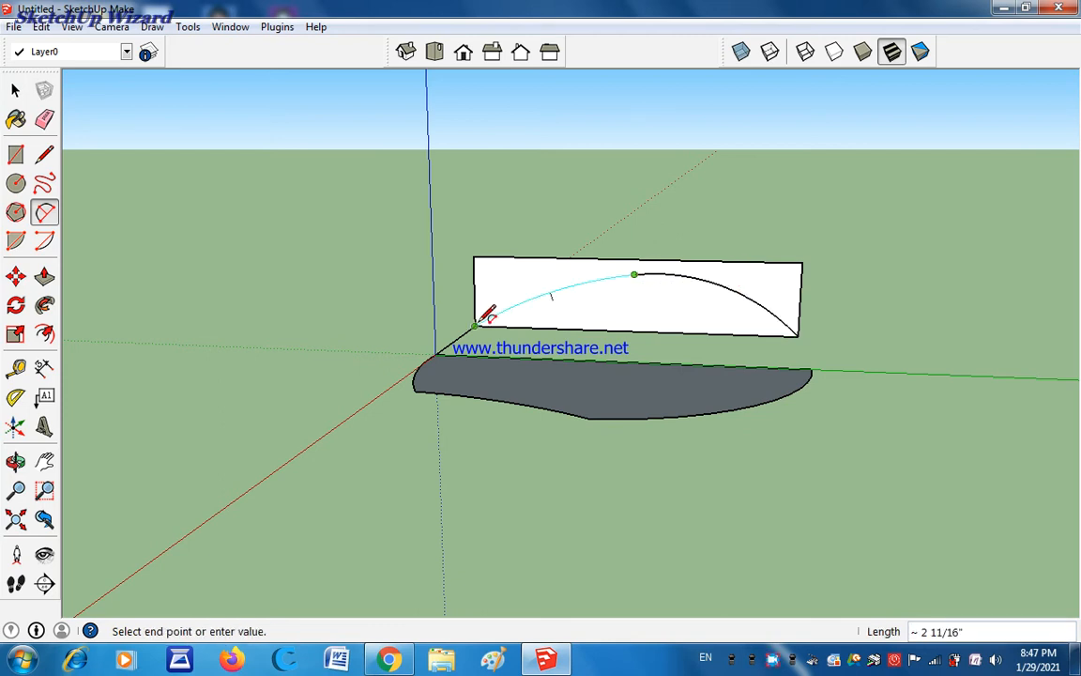
{"action": "left_click", "coordinate": [481, 321]}
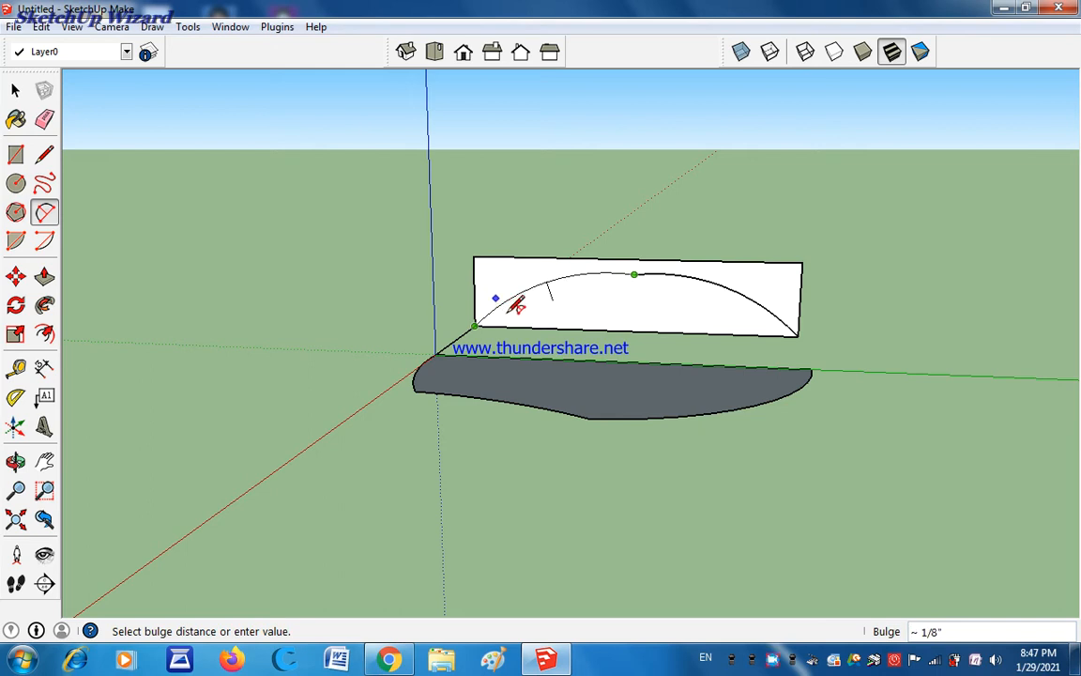
{"action": "left_click", "coordinate": [566, 283]}
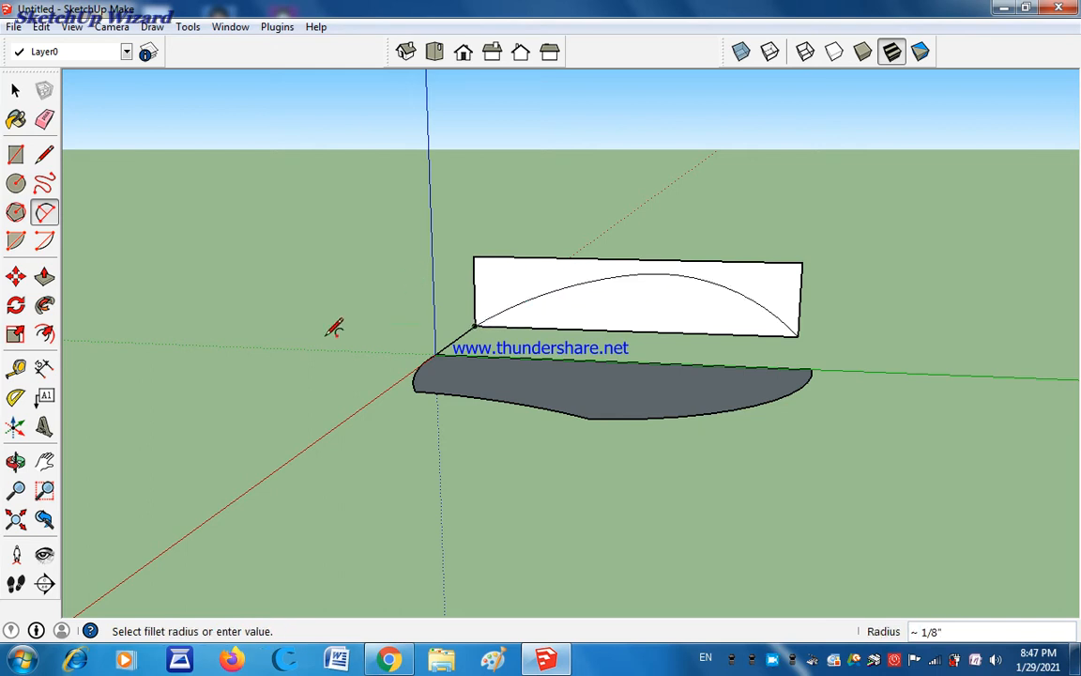
Push/Pull the curved ground profile upward about 1 3/16" to form a solid block
{"action": "mouse_move", "coordinate": [328, 333]}
{"action": "middle_mouse_down"}
{"action": "mouse_move", "coordinate": [415, 360]}
{"action": "mouse_move", "coordinate": [341, 349]}
{"action": "middle_mouse_up"}
{"action": "key", "text": "p"}
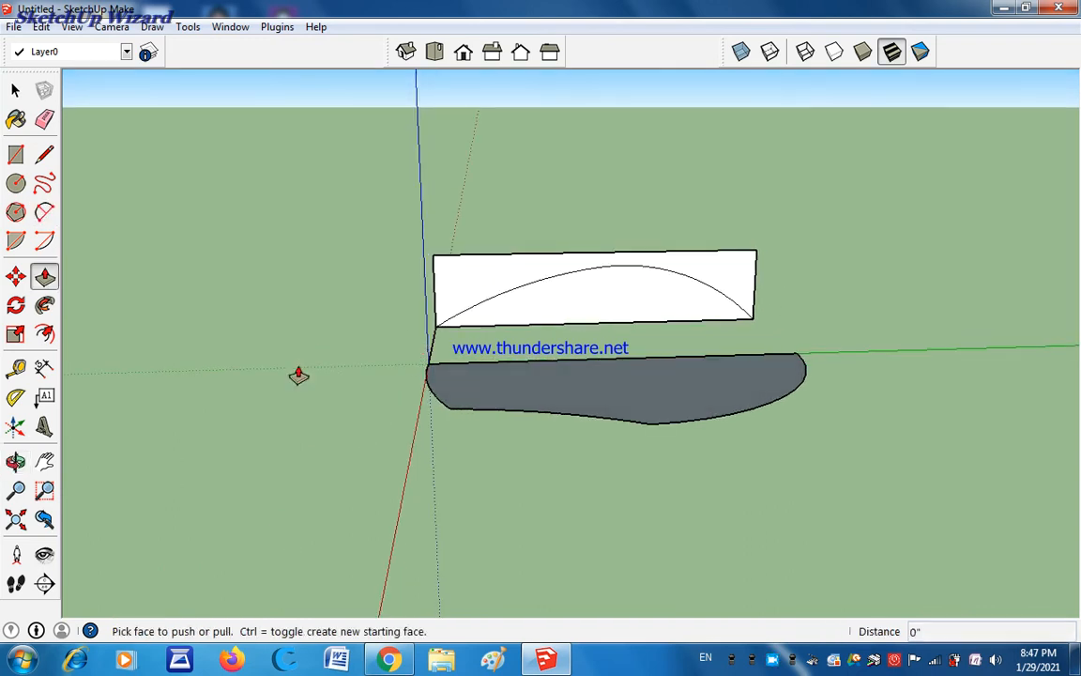
{"action": "left_click", "coordinate": [671, 395]}
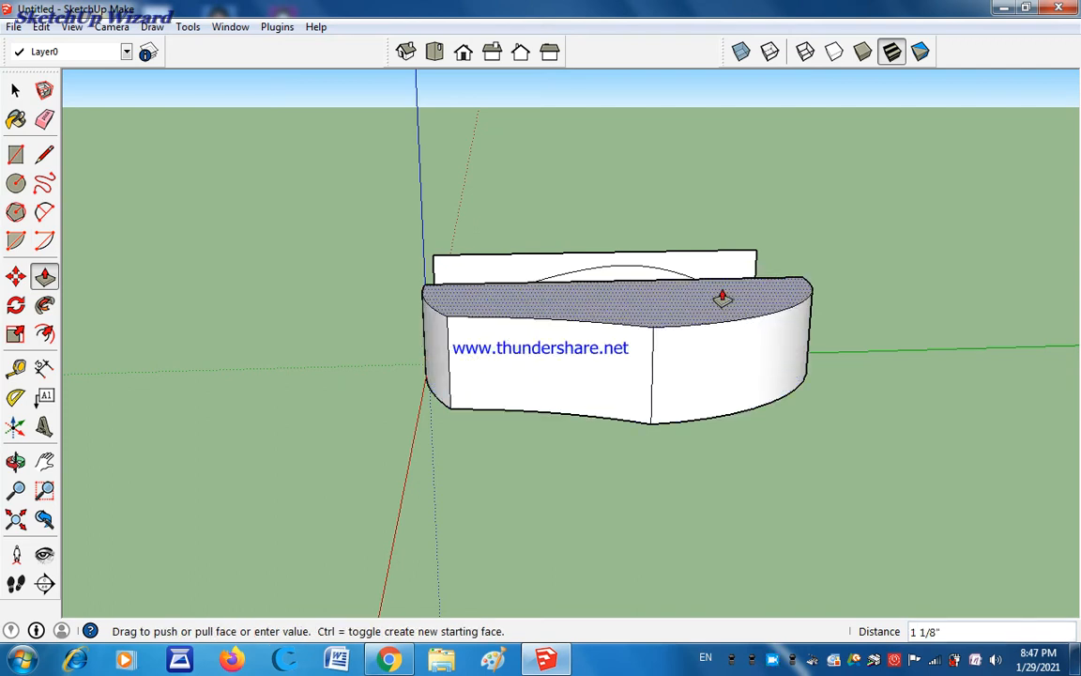
{"action": "left_click", "coordinate": [476, 266]}
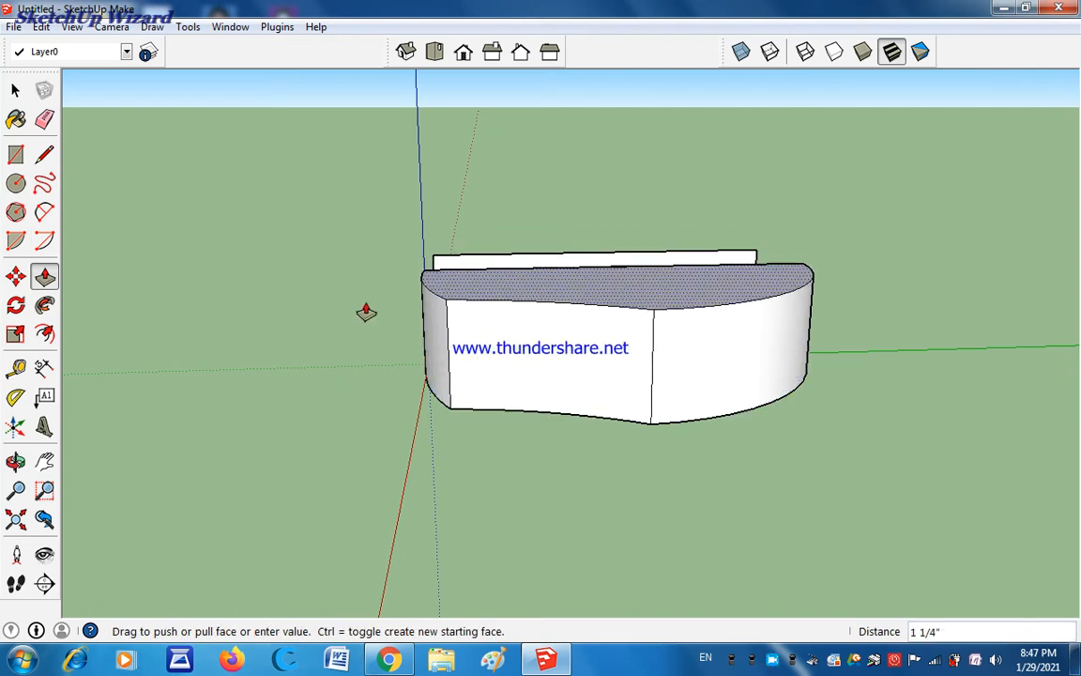
{"action": "middle_click_drag", "start_coordinate": [364, 312], "coordinate": [512, 307]}
{"action": "left_click", "coordinate": [511, 307]}
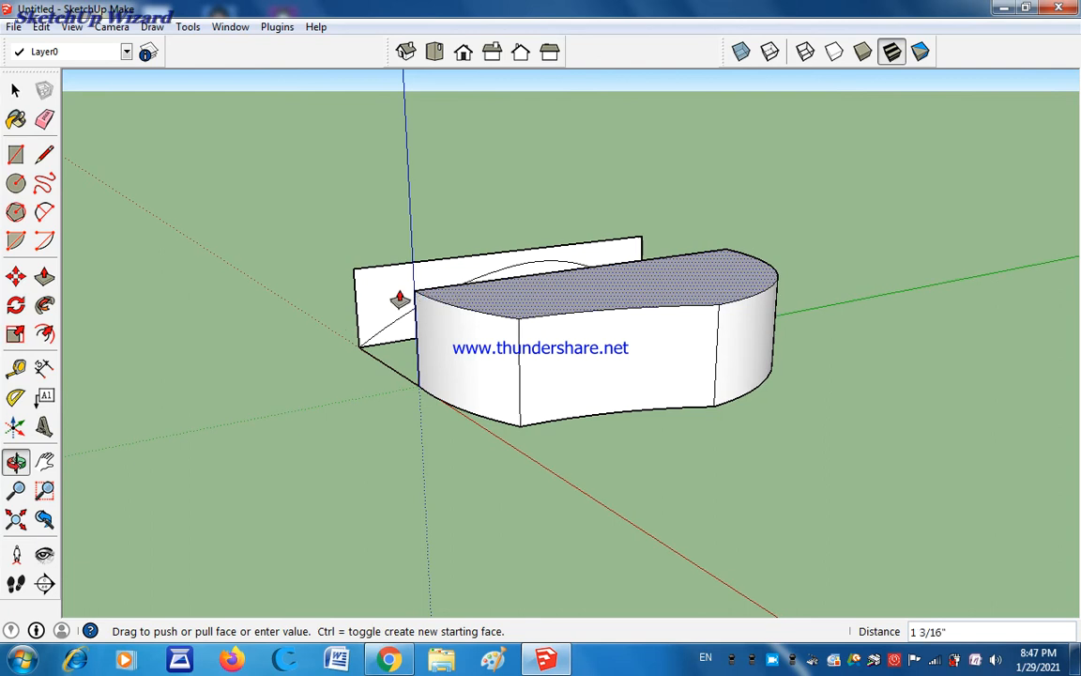
{"action": "left_click", "coordinate": [352, 276]}
Push/Pull the rectangle's area below the arcs about 5 5/16" along the red axis, passing completely through the curved block
{"action": "middle_click_drag", "start_coordinate": [272, 307], "coordinate": [436, 343]}
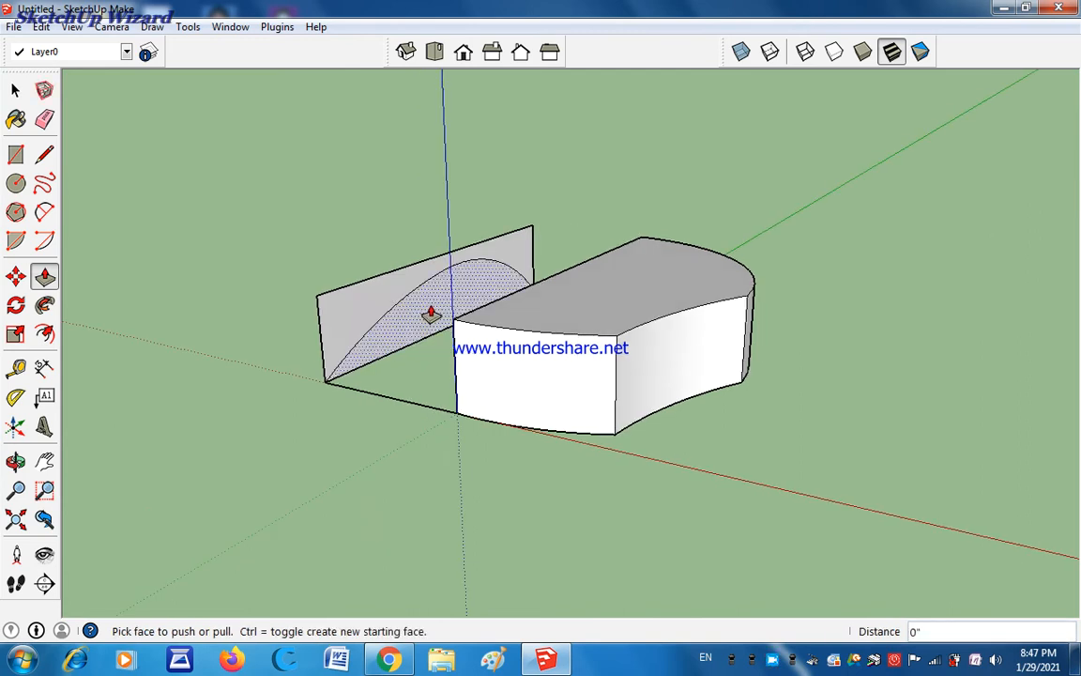
{"action": "left_click", "coordinate": [431, 314]}
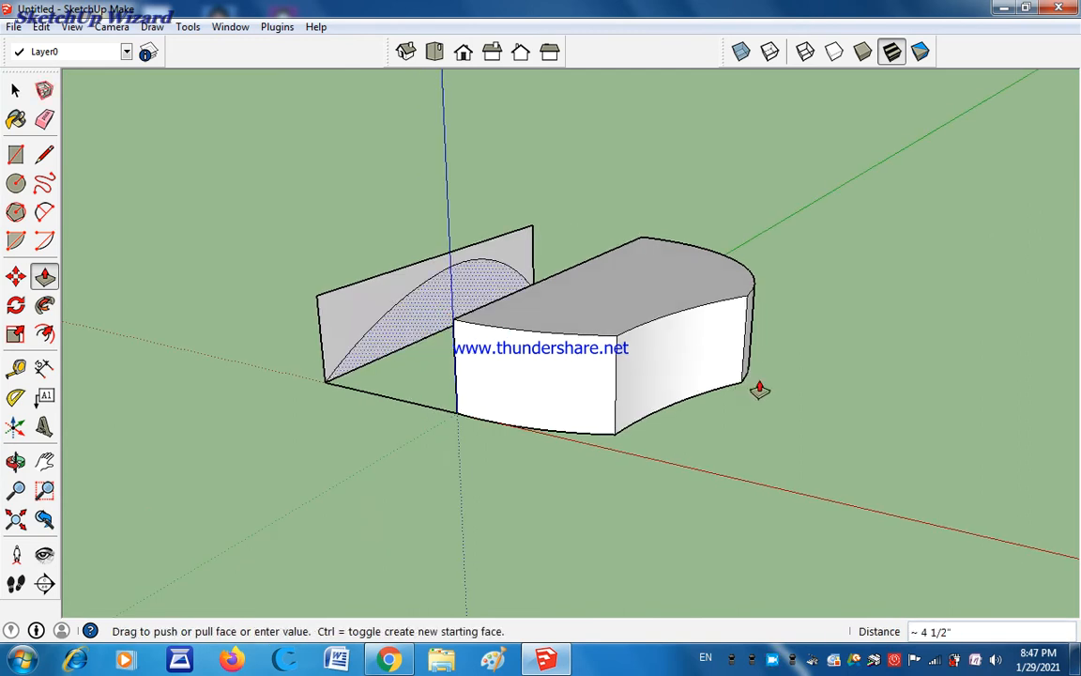
{"action": "left_click", "coordinate": [795, 392]}
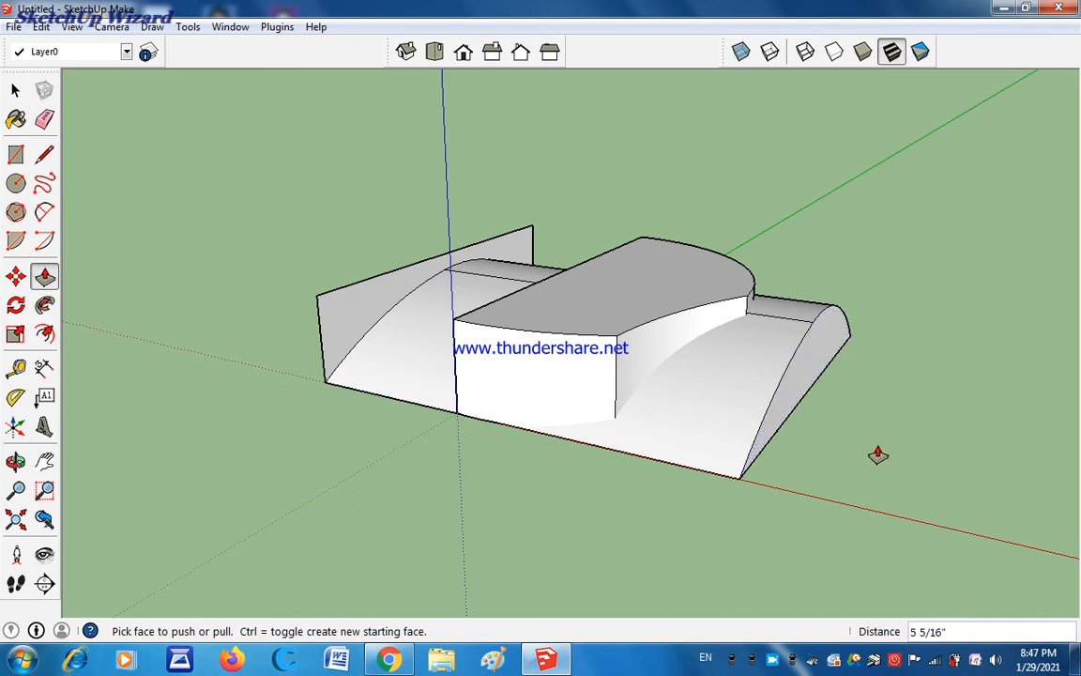
Select all connected geometry and intersect its faces with the model
{"action": "left_click", "coordinate": [15, 91]}
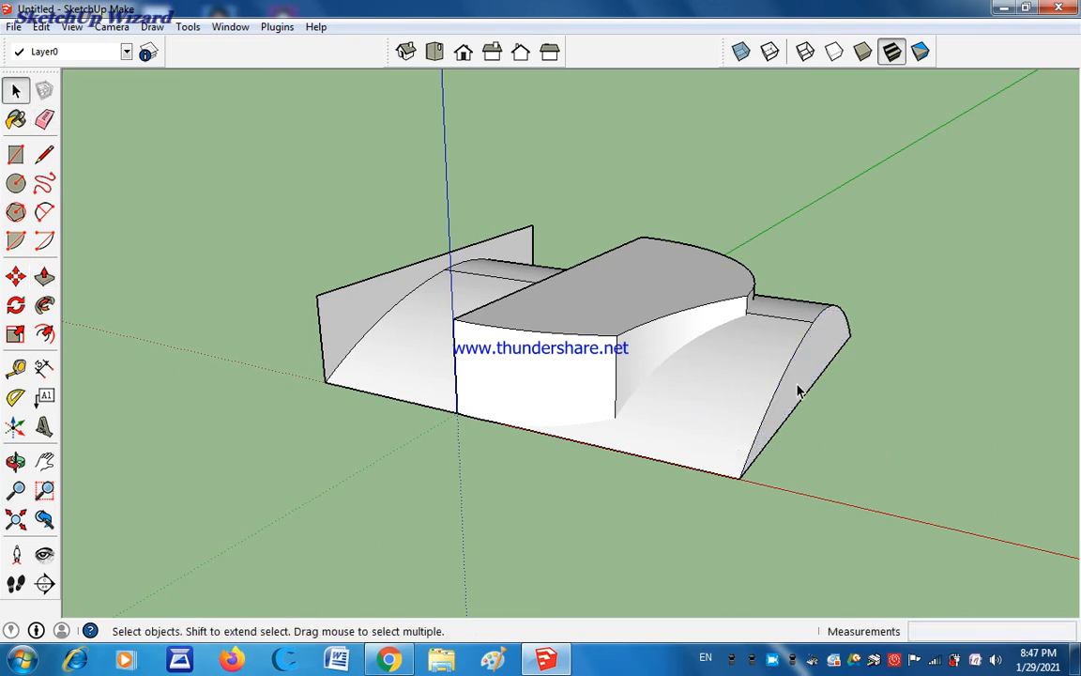
{"action": "triple_click", "coordinate": [770, 360]}
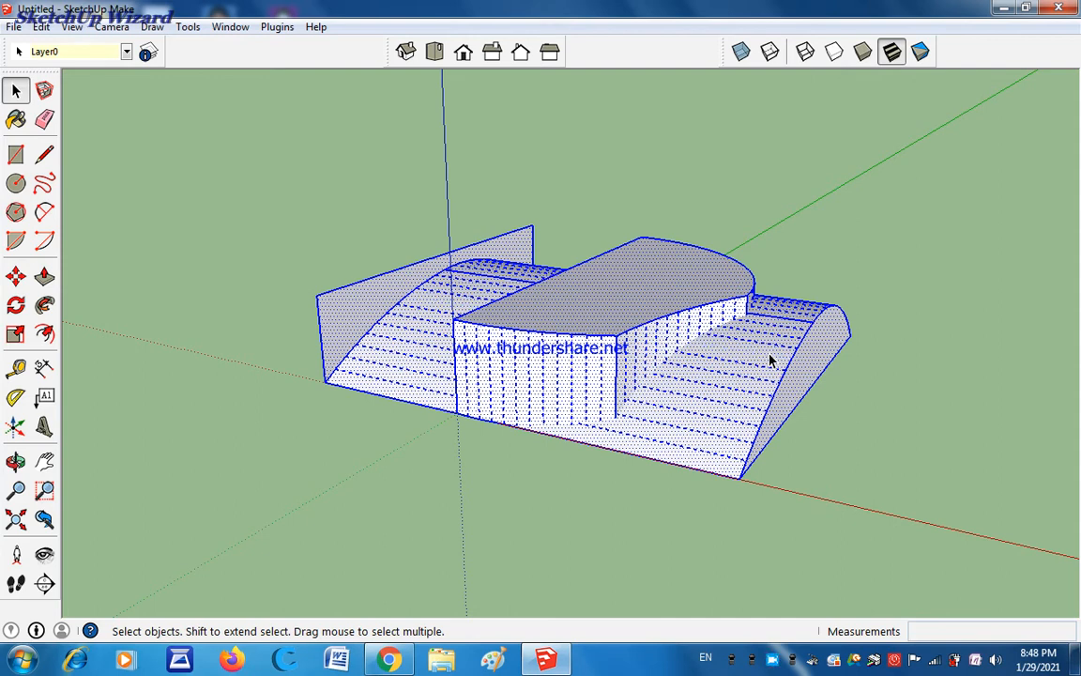
{"action": "right_click", "coordinate": [769, 360]}
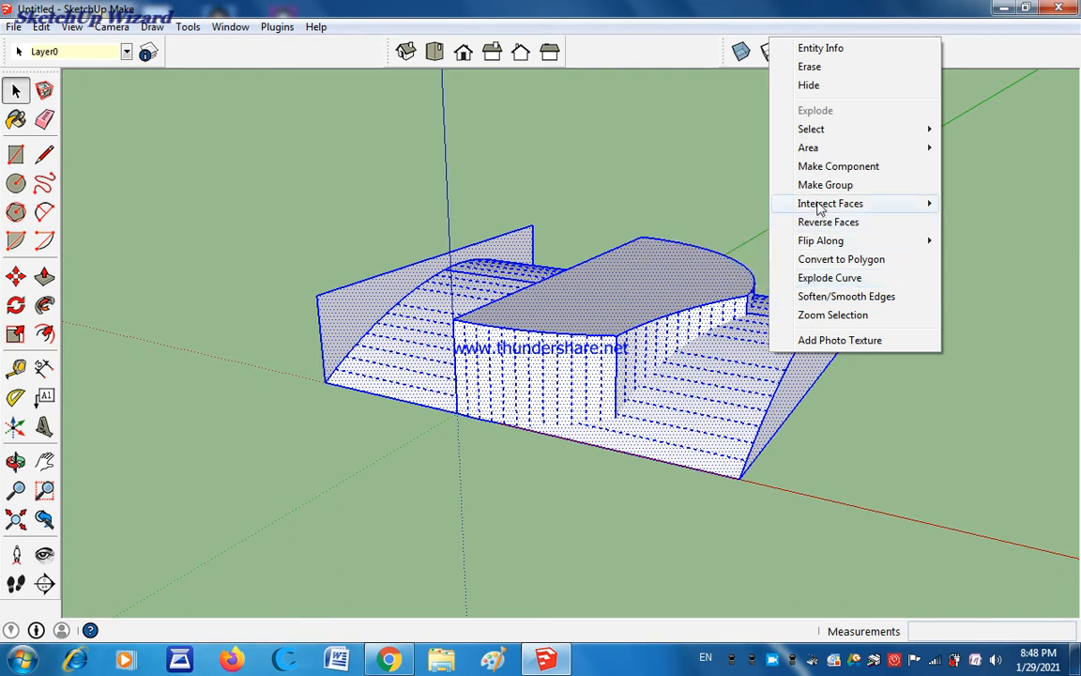
{"action": "mouse_move", "coordinate": [820, 208]}
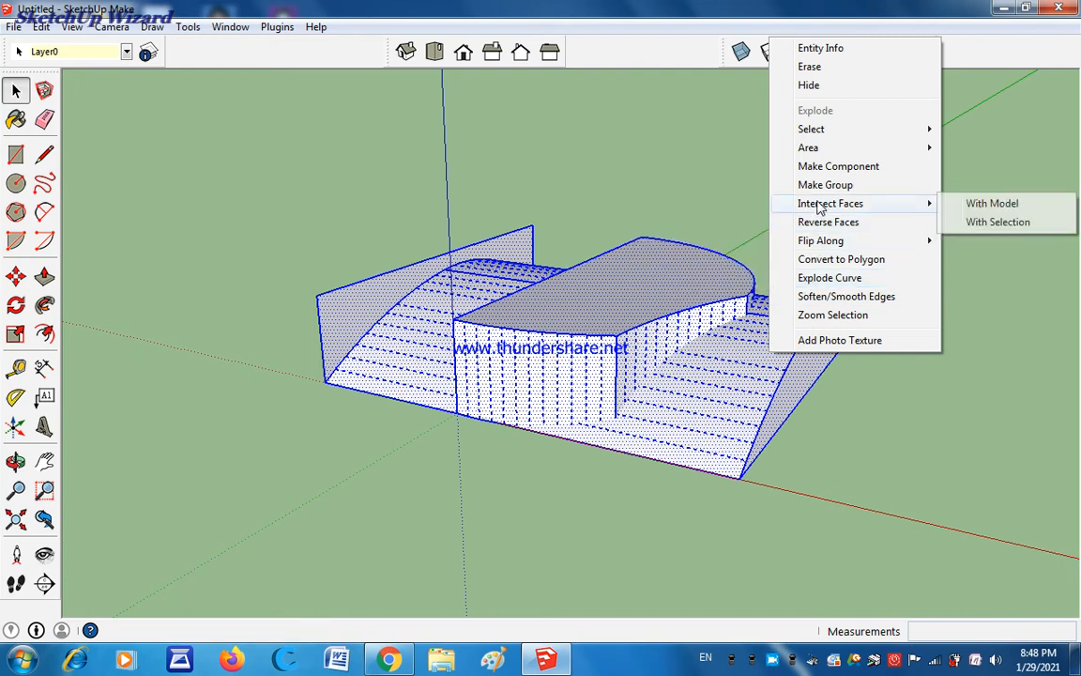
{"action": "left_click", "coordinate": [976, 204]}
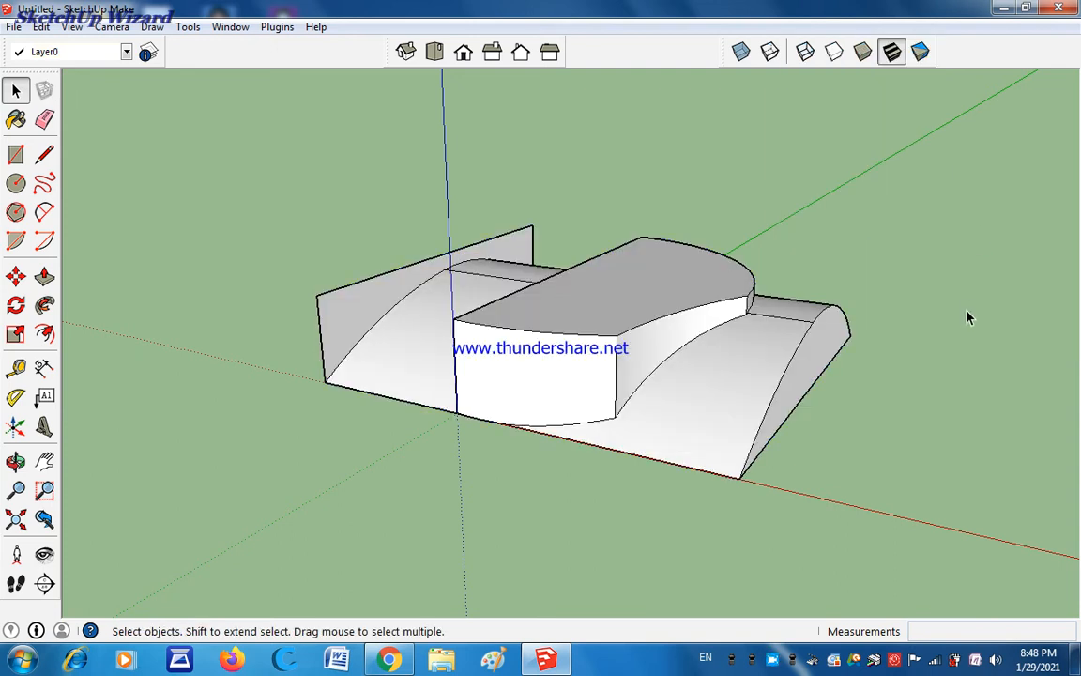
Erase the block's parts above the arched surface and the arched extrusion's excess beyond the block's curved outer walls
{"action": "middle_click_drag", "start_coordinate": [919, 375], "coordinate": [812, 389]}
{"action": "middle_click_drag", "start_coordinate": [743, 367], "coordinate": [612, 339]}
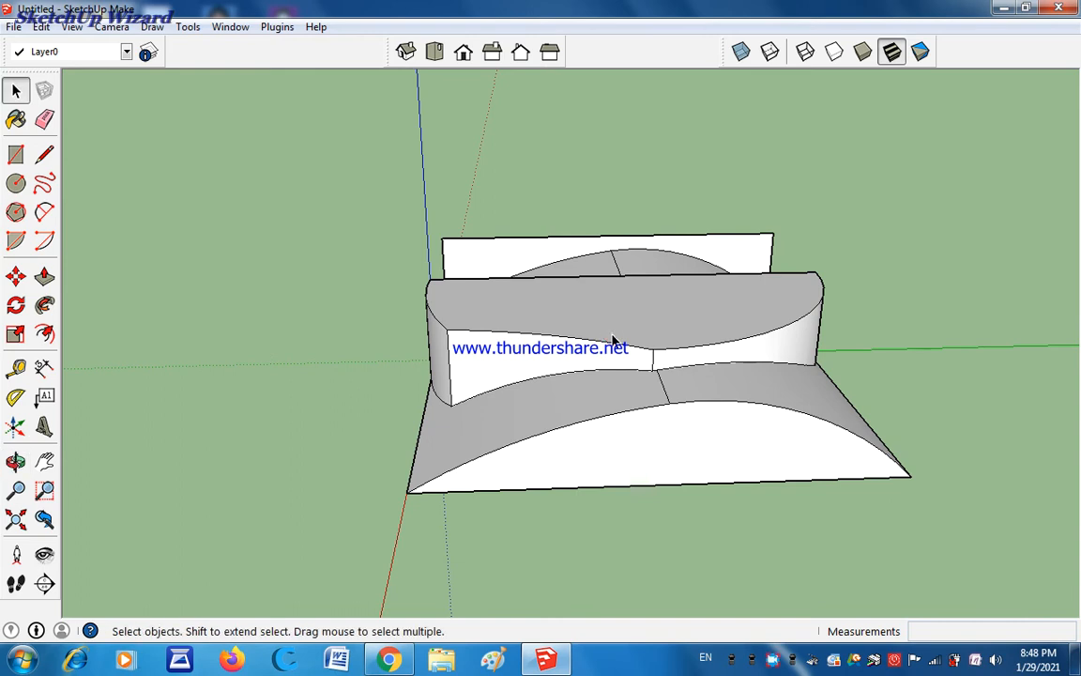
{"action": "key", "text": "e"}
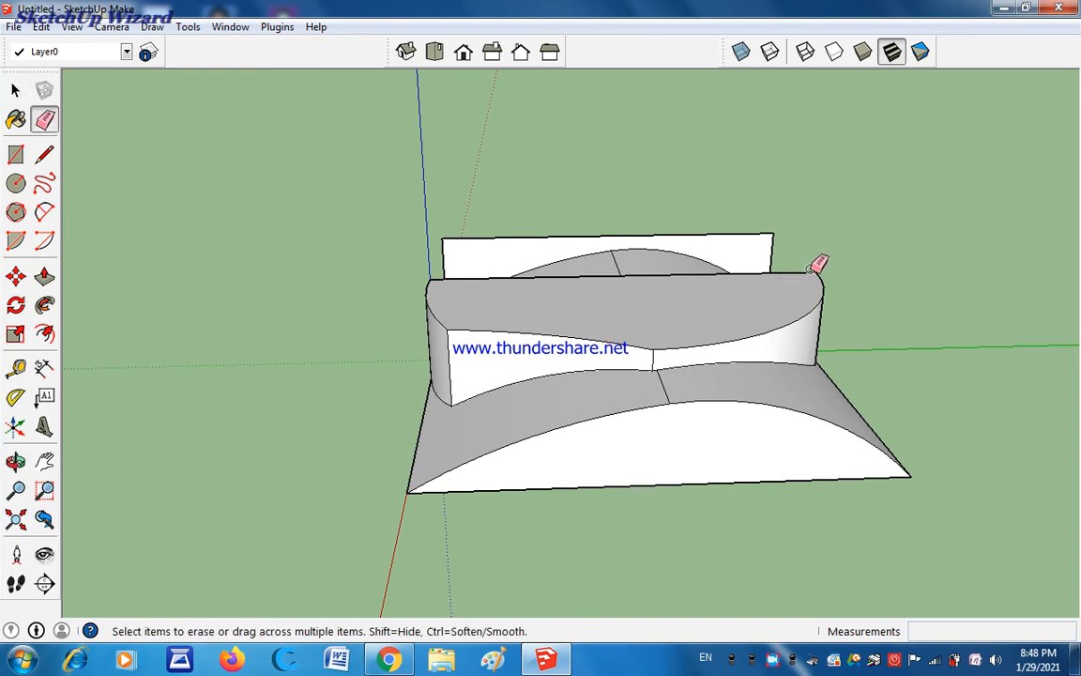
{"action": "left_click_drag", "start_coordinate": [811, 270], "coordinate": [827, 283]}
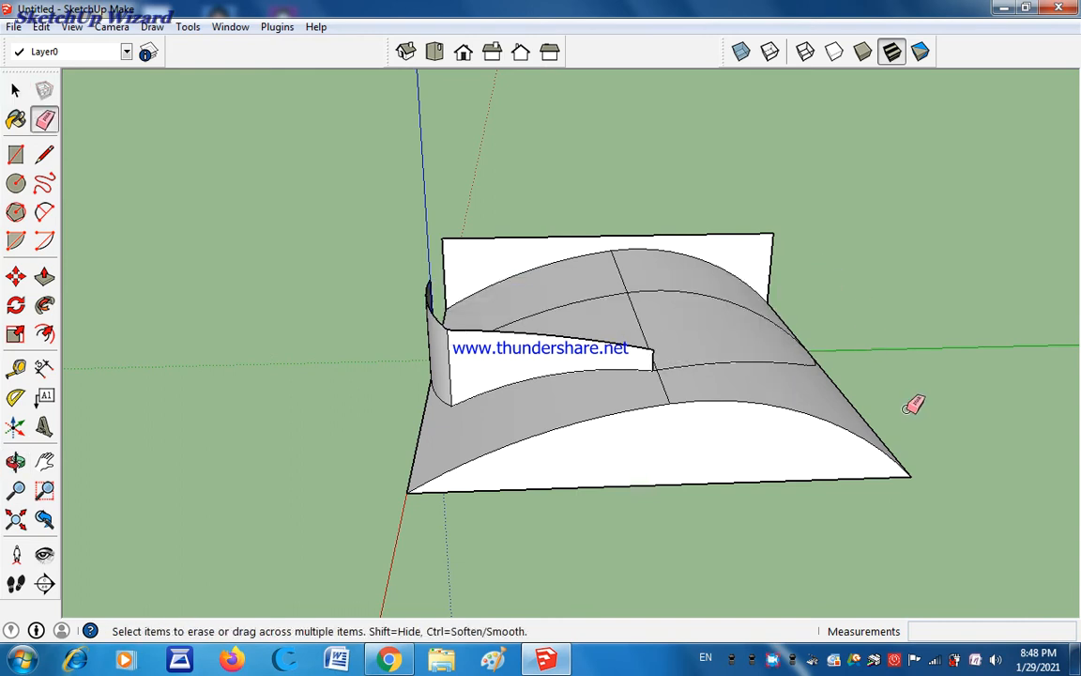
{"action": "mouse_move", "coordinate": [877, 413]}
{"action": "left_mouse_down"}
{"action": "mouse_move", "coordinate": [813, 512]}
{"action": "mouse_move", "coordinate": [826, 479]}
{"action": "mouse_move", "coordinate": [873, 434]}
{"action": "left_mouse_up"}
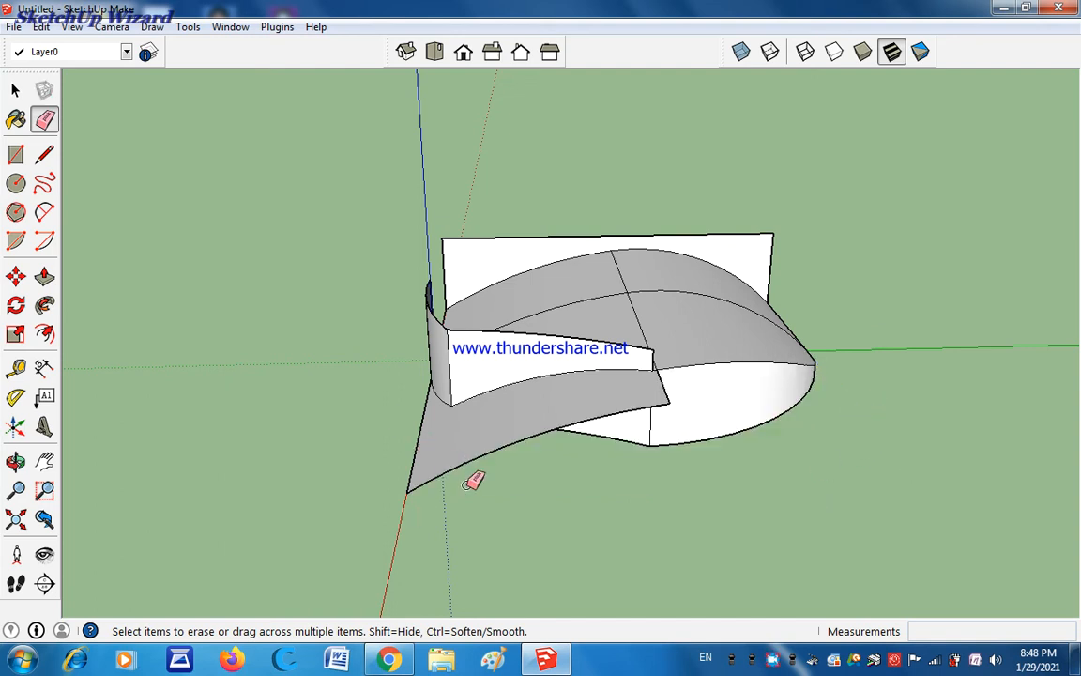
{"action": "mouse_move", "coordinate": [425, 432]}
{"action": "left_mouse_down"}
{"action": "mouse_move", "coordinate": [447, 450]}
{"action": "mouse_move", "coordinate": [424, 455]}
{"action": "left_mouse_up"}
{"action": "middle_click_drag", "start_coordinate": [424, 455], "coordinate": [424, 373]}
{"action": "mouse_move", "coordinate": [439, 297]}
{"action": "left_mouse_down"}
{"action": "mouse_move", "coordinate": [414, 310]}
{"action": "mouse_move", "coordinate": [382, 274]}
{"action": "left_mouse_up"}
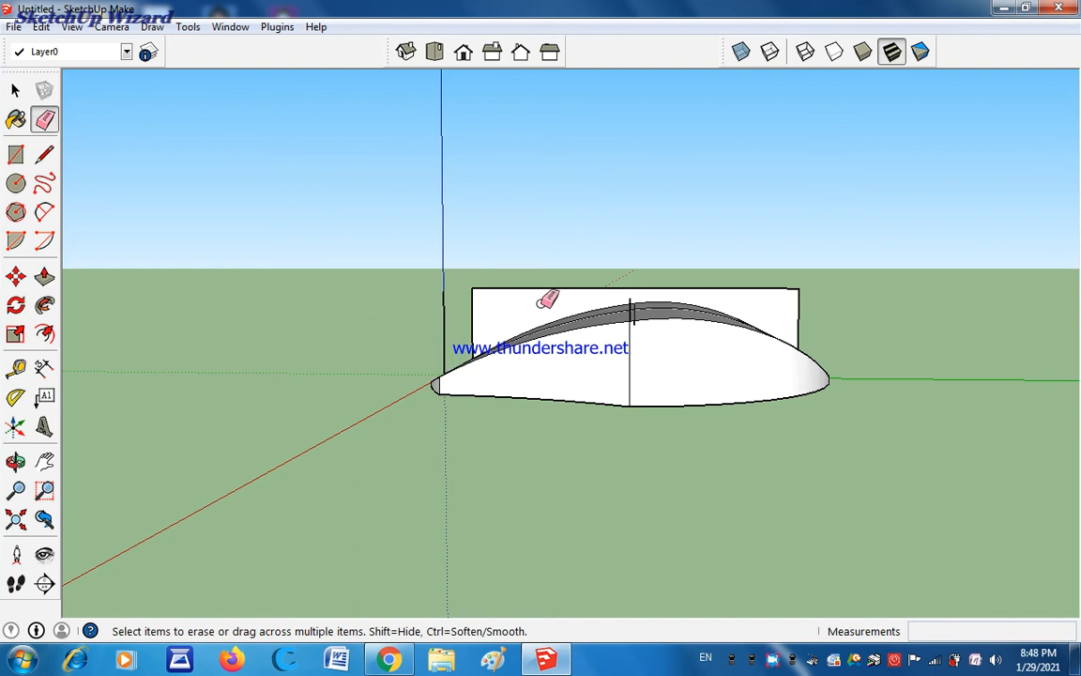
Erase the upright rectangle, the arched extrusion behind the block's flat side and the loose edges left there
{"action": "mouse_move", "coordinate": [586, 274]}
{"action": "left_mouse_down"}
{"action": "mouse_move", "coordinate": [666, 276]}
{"action": "mouse_move", "coordinate": [818, 318]}
{"action": "mouse_move", "coordinate": [738, 286]}
{"action": "left_mouse_up"}
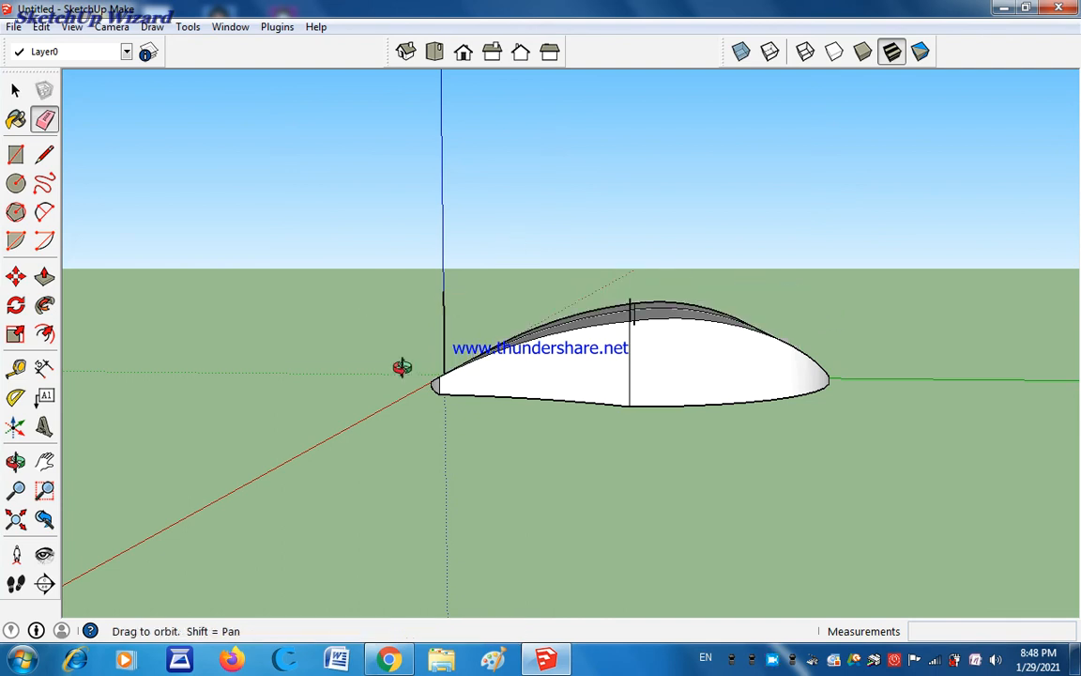
{"action": "mouse_move", "coordinate": [398, 367]}
{"action": "middle_mouse_down"}
{"action": "mouse_move", "coordinate": [613, 459]}
{"action": "mouse_move", "coordinate": [780, 448]}
{"action": "mouse_move", "coordinate": [453, 241]}
{"action": "middle_mouse_up"}
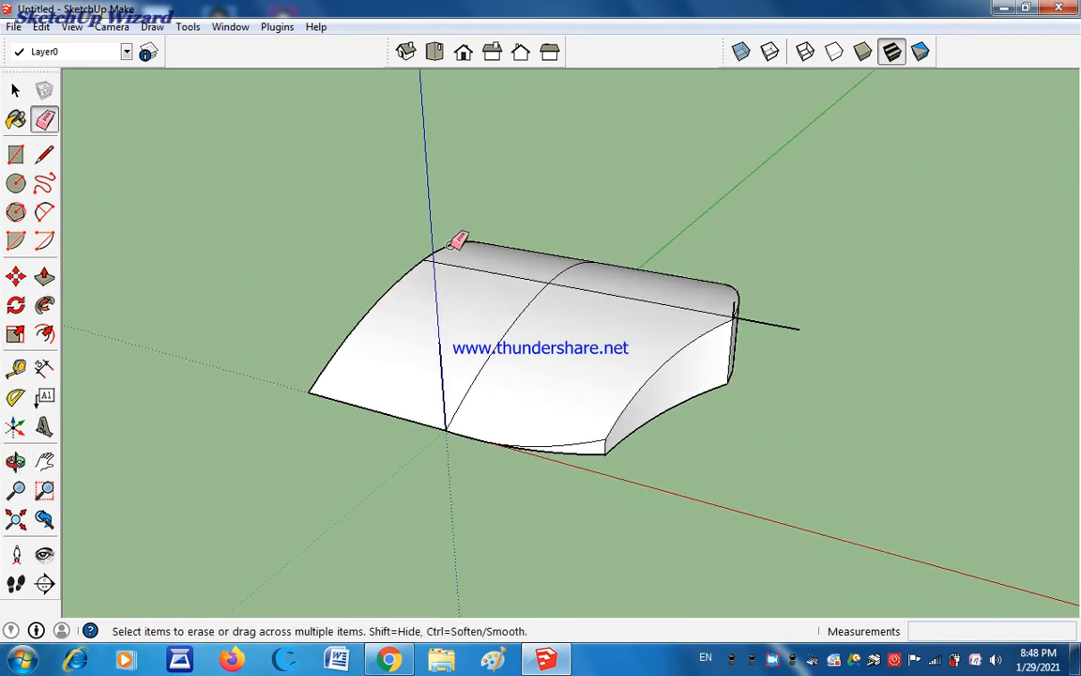
{"action": "mouse_move", "coordinate": [331, 381]}
{"action": "left_mouse_down"}
{"action": "mouse_move", "coordinate": [342, 322]}
{"action": "mouse_move", "coordinate": [334, 256]}
{"action": "left_mouse_up"}
{"action": "middle_click_drag", "start_coordinate": [320, 366], "coordinate": [515, 430]}
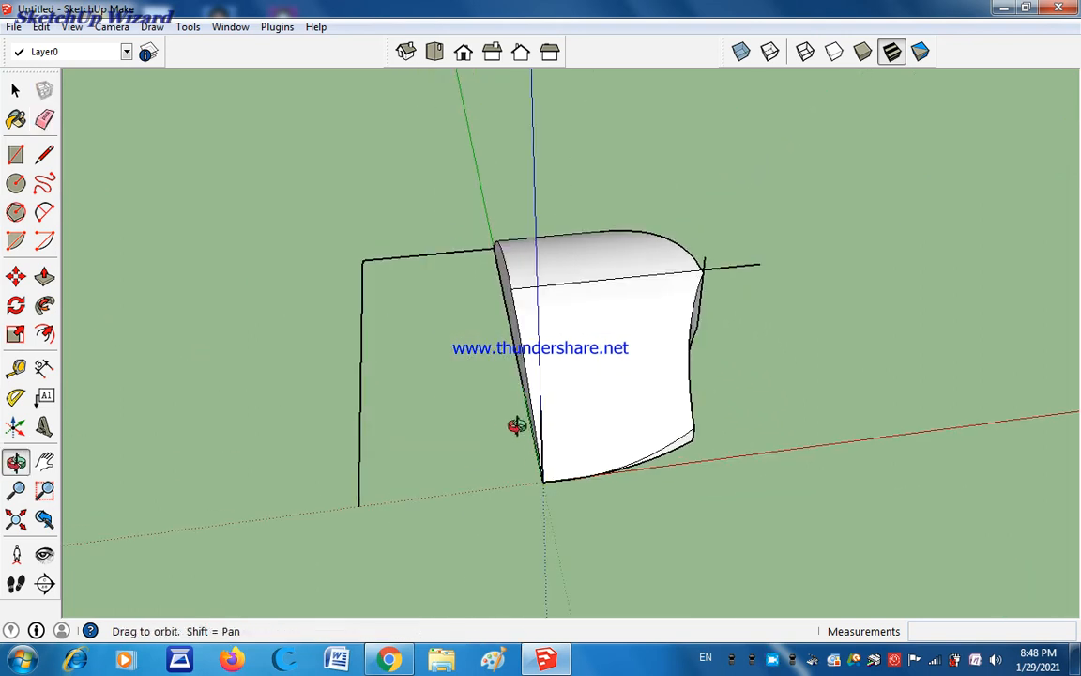
{"action": "mouse_move", "coordinate": [325, 360]}
{"action": "left_mouse_down"}
{"action": "mouse_move", "coordinate": [317, 373]}
{"action": "mouse_move", "coordinate": [340, 354]}
{"action": "left_mouse_up"}
{"action": "left_click", "coordinate": [362, 320]}
Erase the stray edge stubs projecting past the shape's curved side at the end of the crease line
{"action": "mouse_move", "coordinate": [483, 404]}
{"action": "middle_mouse_down"}
{"action": "mouse_move", "coordinate": [536, 478]}
{"action": "mouse_move", "coordinate": [682, 284]}
{"action": "middle_mouse_up"}
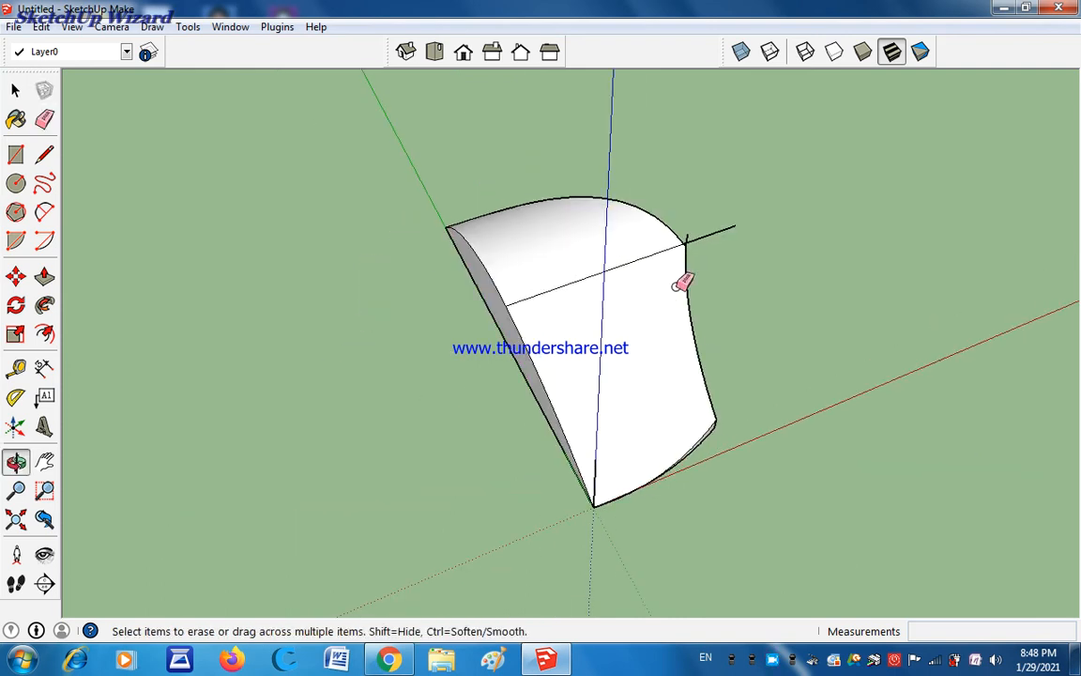
{"action": "left_click", "coordinate": [699, 240]}
{"action": "scroll", "coordinate": [692, 235], "scroll_direction": "up", "scroll_amount": 4}
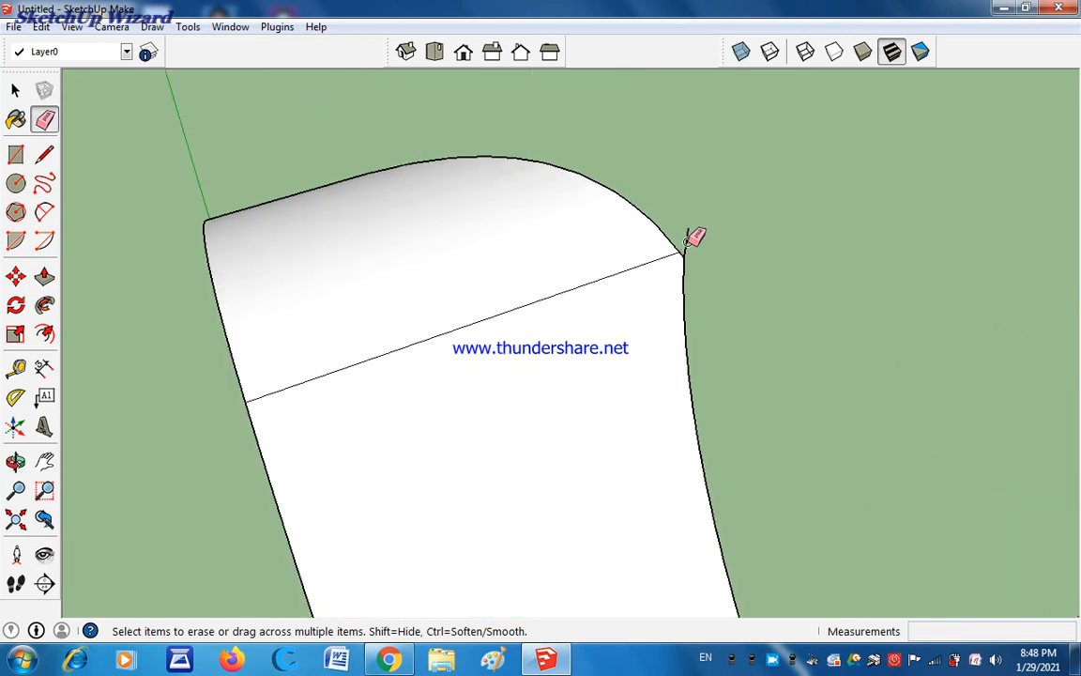
{"action": "scroll", "coordinate": [692, 236], "scroll_direction": "down", "scroll_amount": 6}
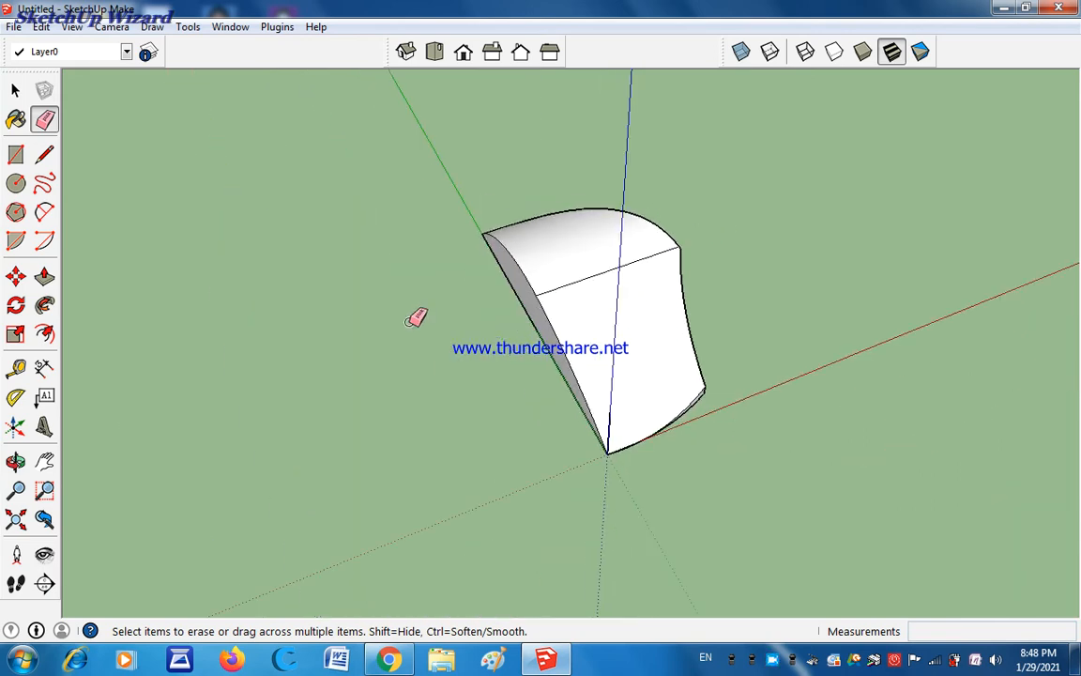
Draw a circle of about 7/16" radius on the shape's flat side, overlapping the arched upper edge near its lower-sloping end away from the origin
{"action": "mouse_move", "coordinate": [415, 316]}
{"action": "middle_mouse_down"}
{"action": "mouse_move", "coordinate": [549, 300]}
{"action": "mouse_move", "coordinate": [639, 234]}
{"action": "mouse_move", "coordinate": [628, 217]}
{"action": "middle_mouse_up"}
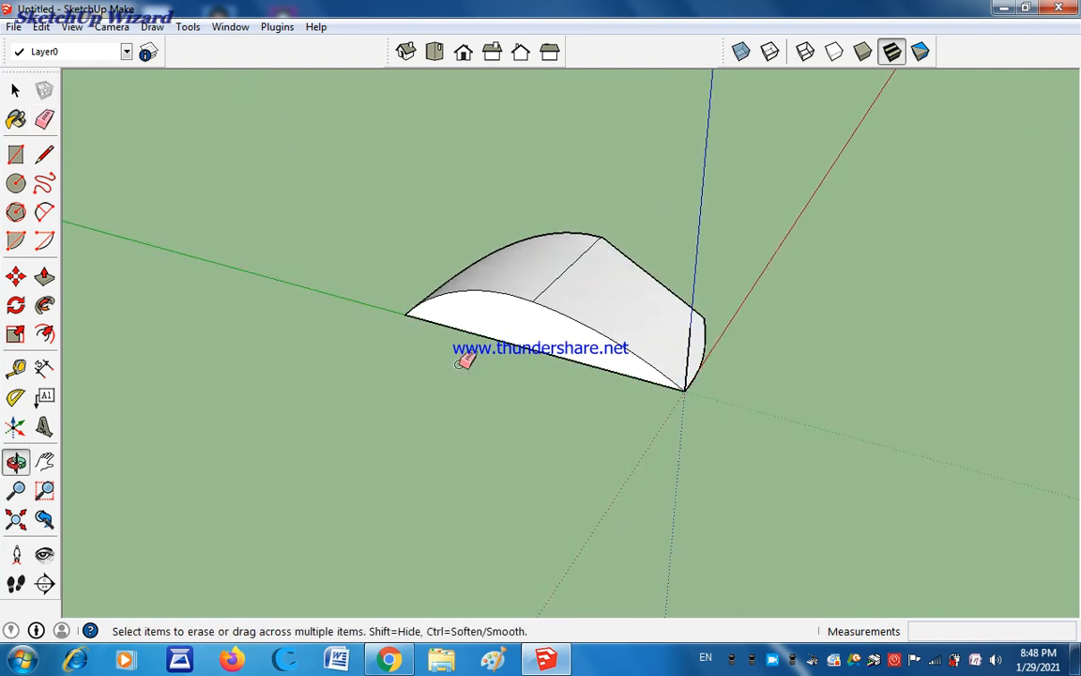
{"action": "mouse_move", "coordinate": [464, 362]}
{"action": "middle_mouse_down"}
{"action": "mouse_move", "coordinate": [635, 284]}
{"action": "mouse_move", "coordinate": [664, 246]}
{"action": "middle_mouse_up"}
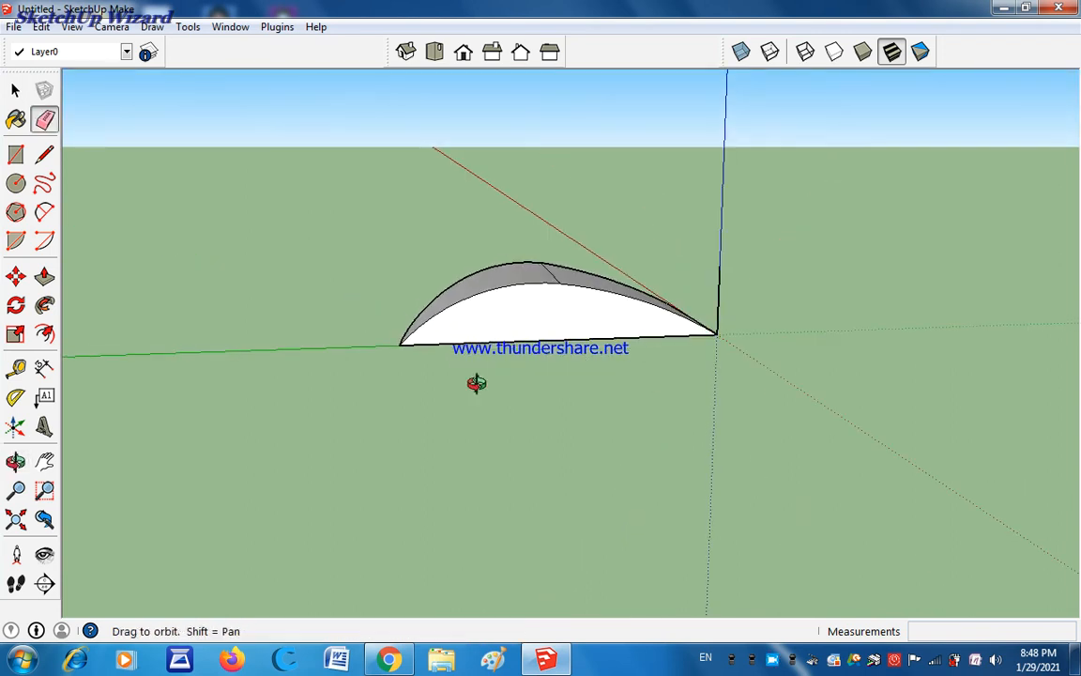
{"action": "mouse_move", "coordinate": [477, 381]}
{"action": "middle_mouse_down"}
{"action": "mouse_move", "coordinate": [574, 384]}
{"action": "mouse_move", "coordinate": [702, 406]}
{"action": "mouse_move", "coordinate": [702, 417]}
{"action": "mouse_move", "coordinate": [560, 415]}
{"action": "mouse_move", "coordinate": [495, 396]}
{"action": "mouse_move", "coordinate": [374, 342]}
{"action": "mouse_move", "coordinate": [328, 287]}
{"action": "middle_mouse_up"}
{"action": "mouse_move", "coordinate": [526, 328]}
{"action": "middle_mouse_down"}
{"action": "mouse_move", "coordinate": [553, 333]}
{"action": "mouse_move", "coordinate": [536, 287]}
{"action": "mouse_move", "coordinate": [526, 295]}
{"action": "middle_mouse_up"}
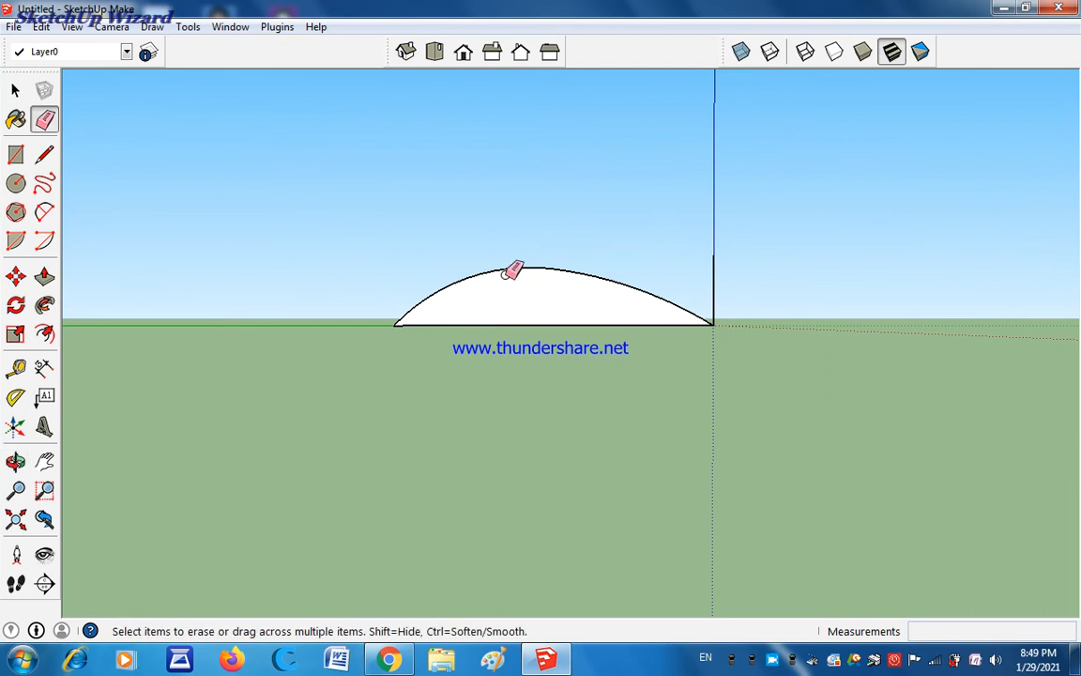
{"action": "scroll", "coordinate": [511, 270], "scroll_direction": "up", "scroll_amount": 2}
{"action": "scroll", "coordinate": [512, 270], "scroll_direction": "up", "scroll_amount": 2}
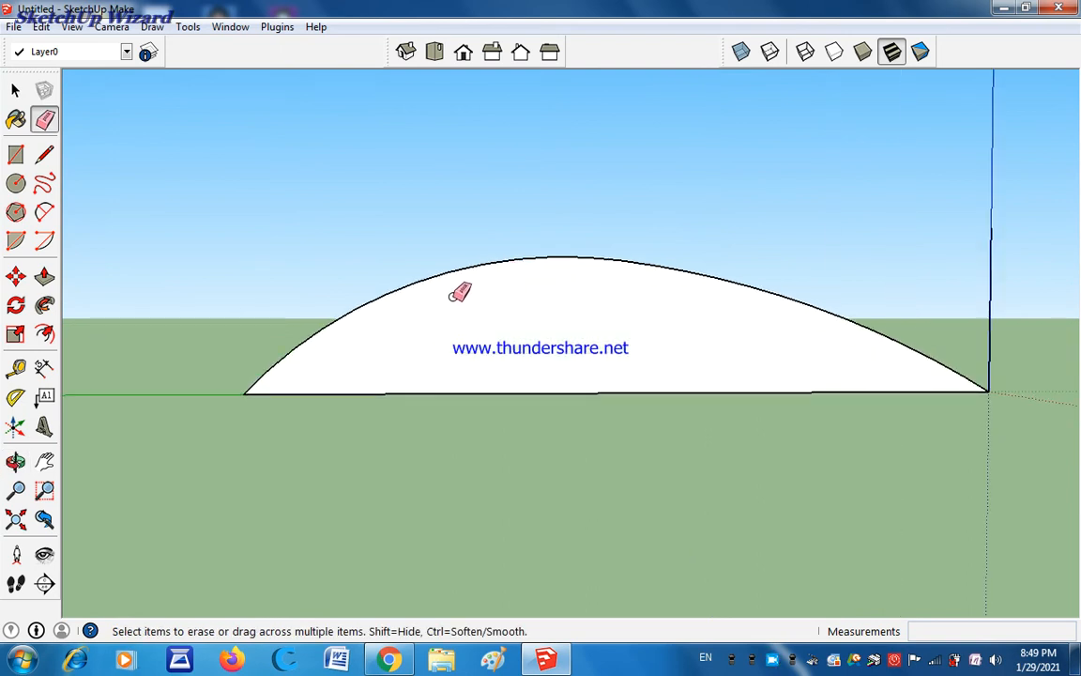
{"action": "key", "text": "c"}
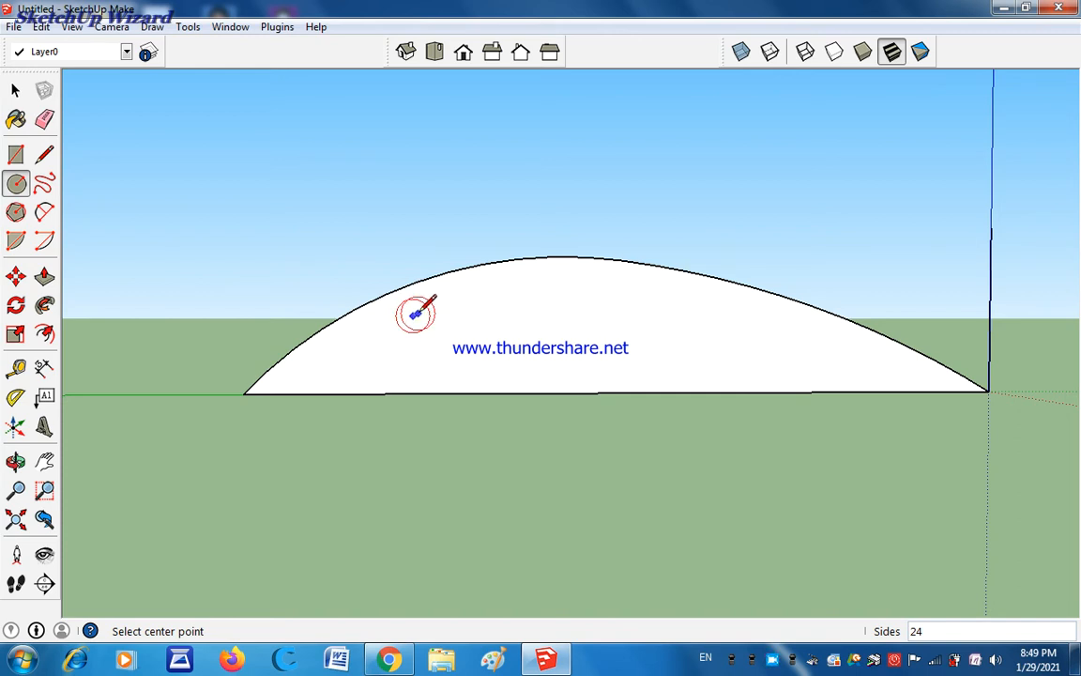
{"action": "left_click", "coordinate": [413, 315]}
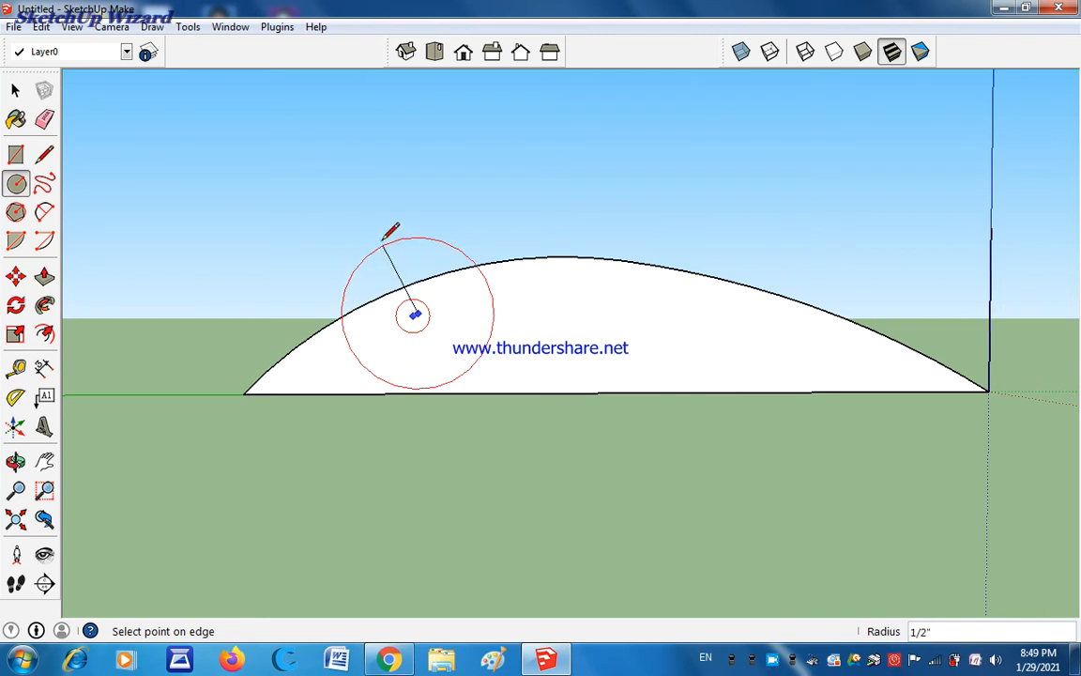
{"action": "key", "text": "Escape"}
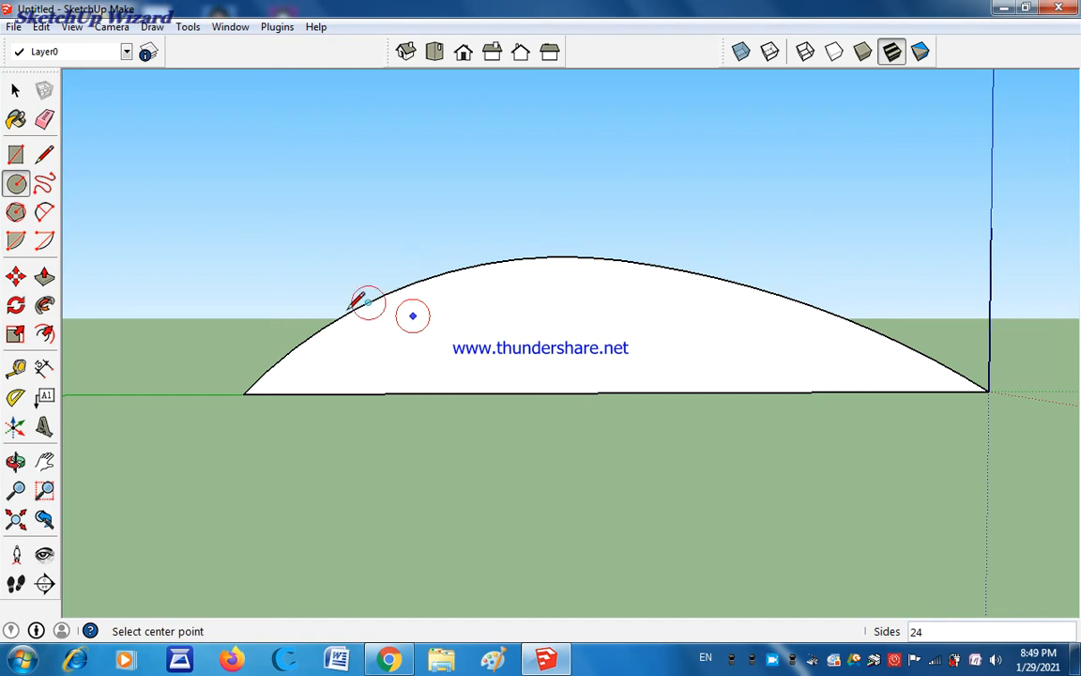
{"action": "left_click", "coordinate": [409, 304]}
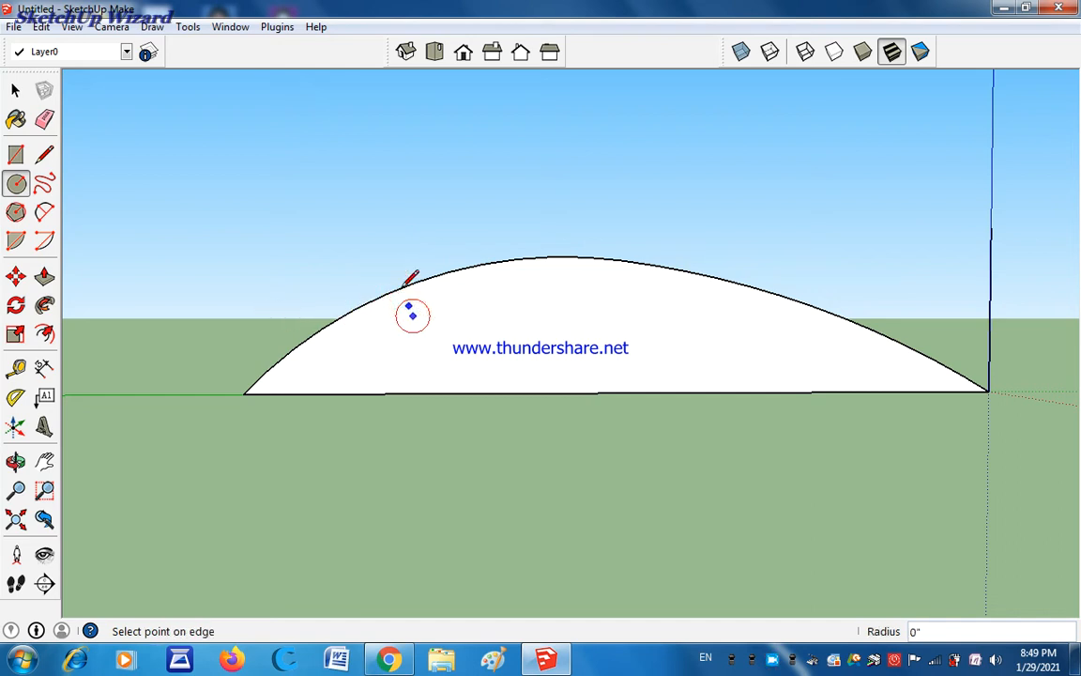
{"action": "left_click", "coordinate": [381, 240]}
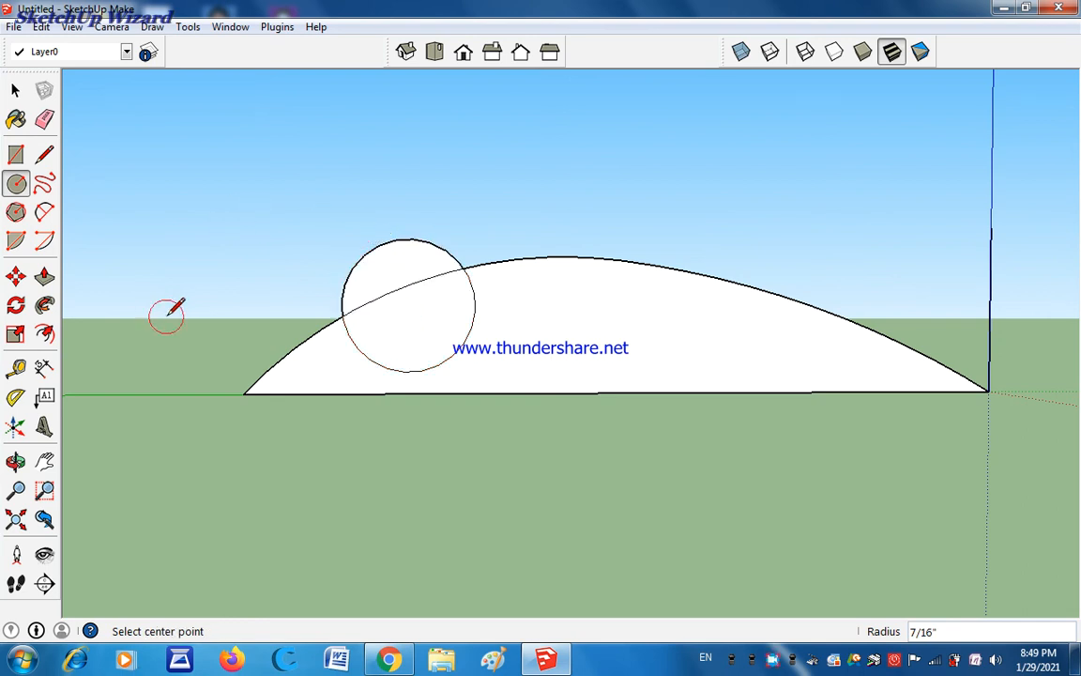
Erase the circle's arc inside the flat side and extrude the remaining segment about 3/16" over the arched surface
{"action": "key", "text": "e"}
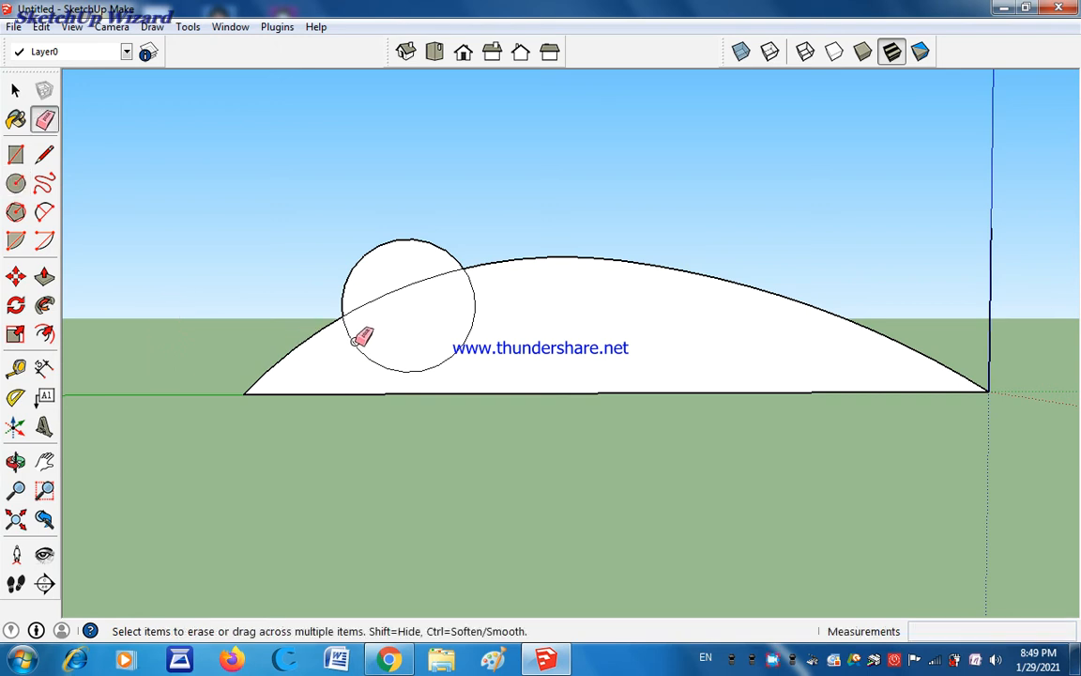
{"action": "left_click", "coordinate": [355, 343]}
{"action": "mouse_move", "coordinate": [207, 335]}
{"action": "middle_mouse_down"}
{"action": "mouse_move", "coordinate": [381, 406]}
{"action": "mouse_move", "coordinate": [501, 424]}
{"action": "mouse_move", "coordinate": [791, 434]}
{"action": "mouse_move", "coordinate": [825, 391]}
{"action": "middle_mouse_up"}
{"action": "key", "text": "p"}
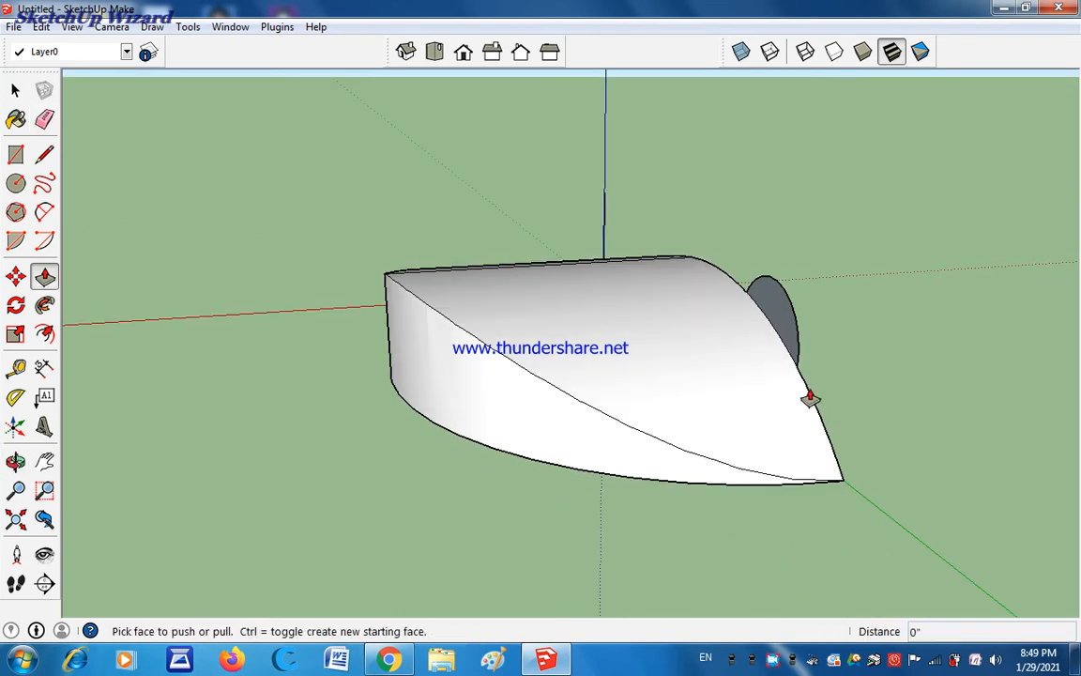
{"action": "left_click", "coordinate": [769, 313]}
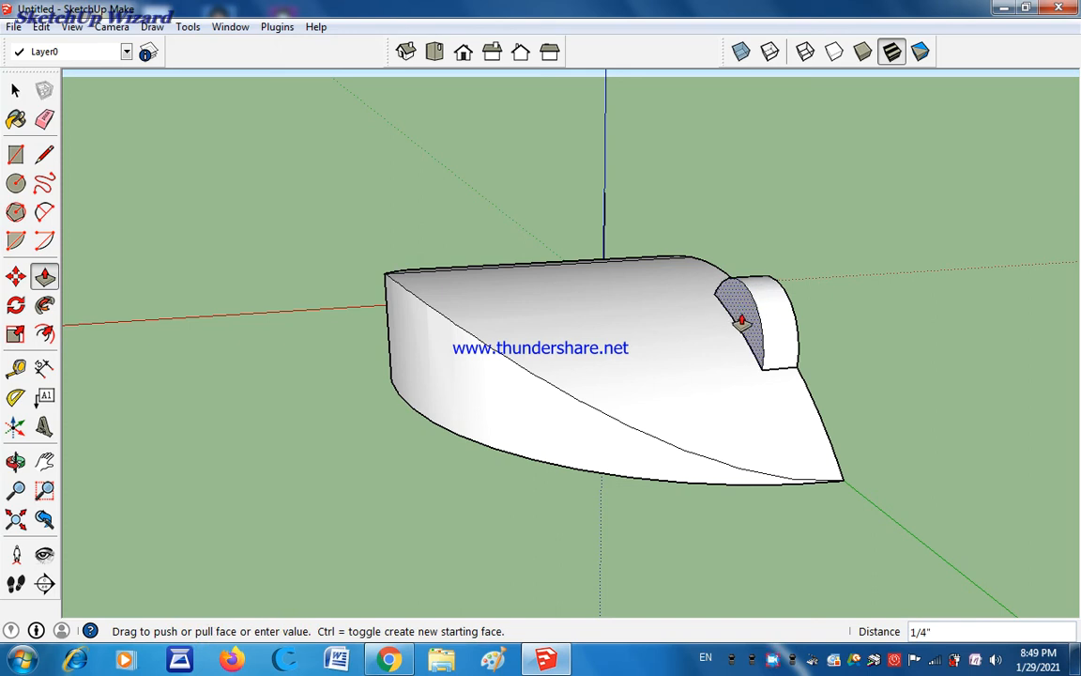
{"action": "left_click", "coordinate": [741, 312]}
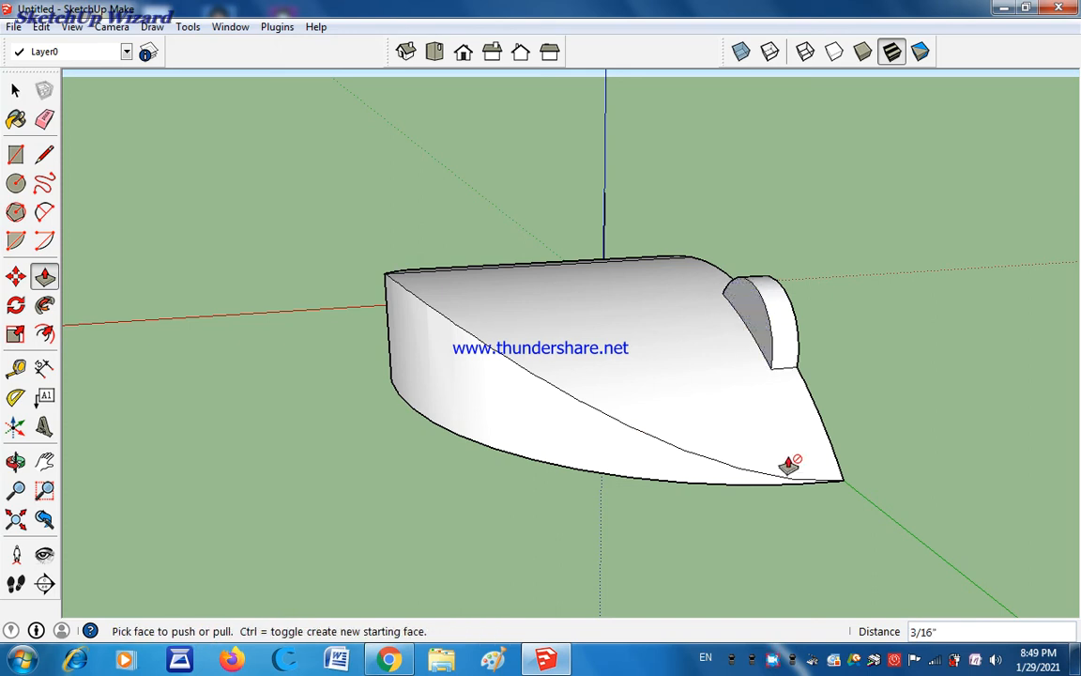
Select all connected geometry of the shape with its small raised tab and make it a group
{"action": "middle_click_drag", "start_coordinate": [870, 427], "coordinate": [618, 443]}
{"action": "left_click_drag", "start_coordinate": [616, 442], "coordinate": [622, 441]}
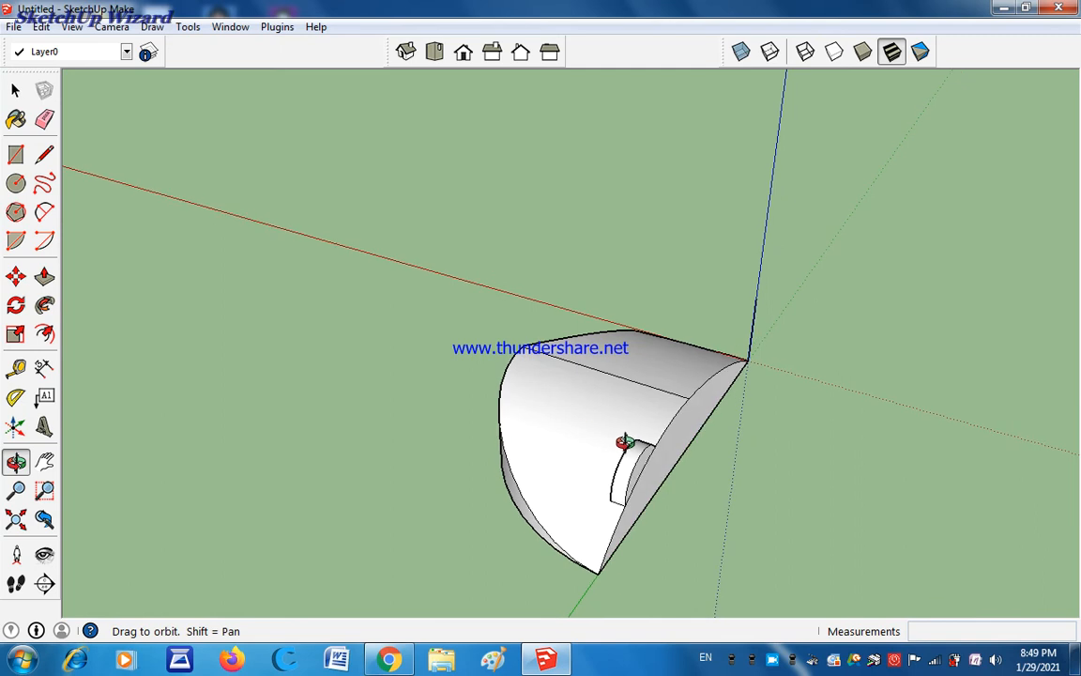
{"action": "key", "text": "p"}
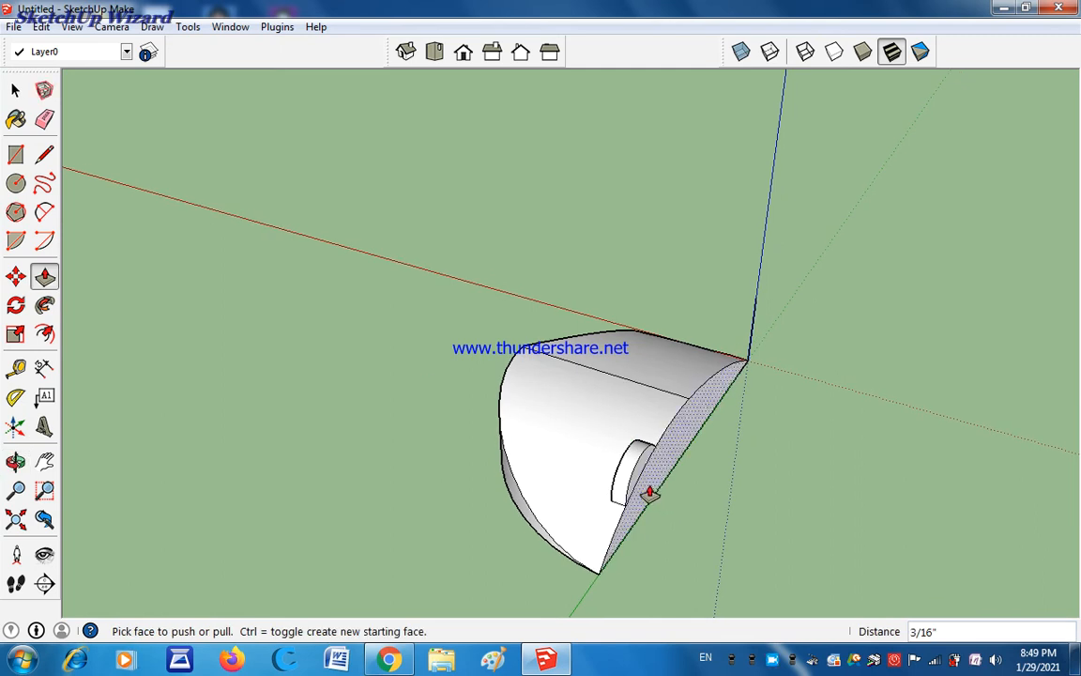
{"action": "left_click", "coordinate": [15, 89]}
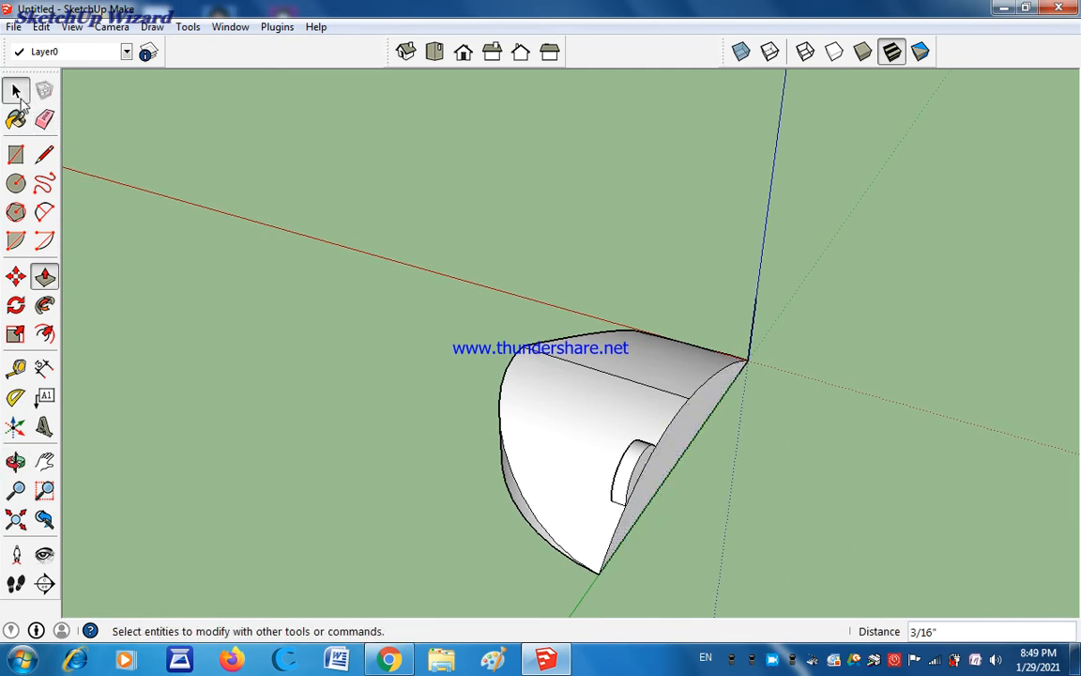
{"action": "triple_click", "coordinate": [556, 506]}
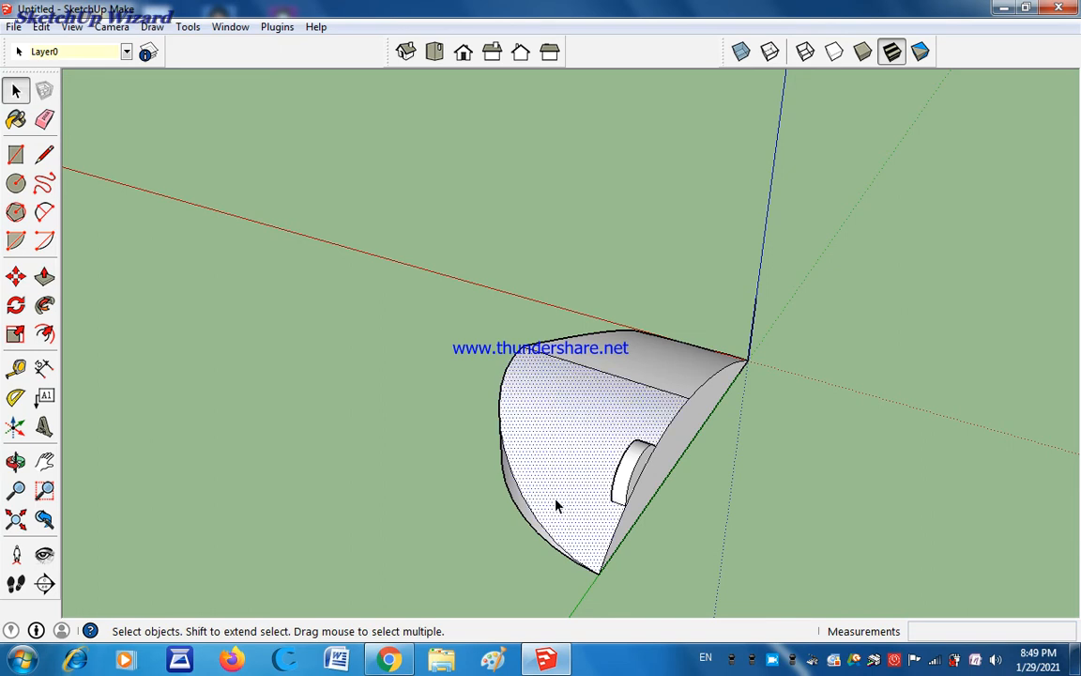
{"action": "right_click", "coordinate": [556, 506]}
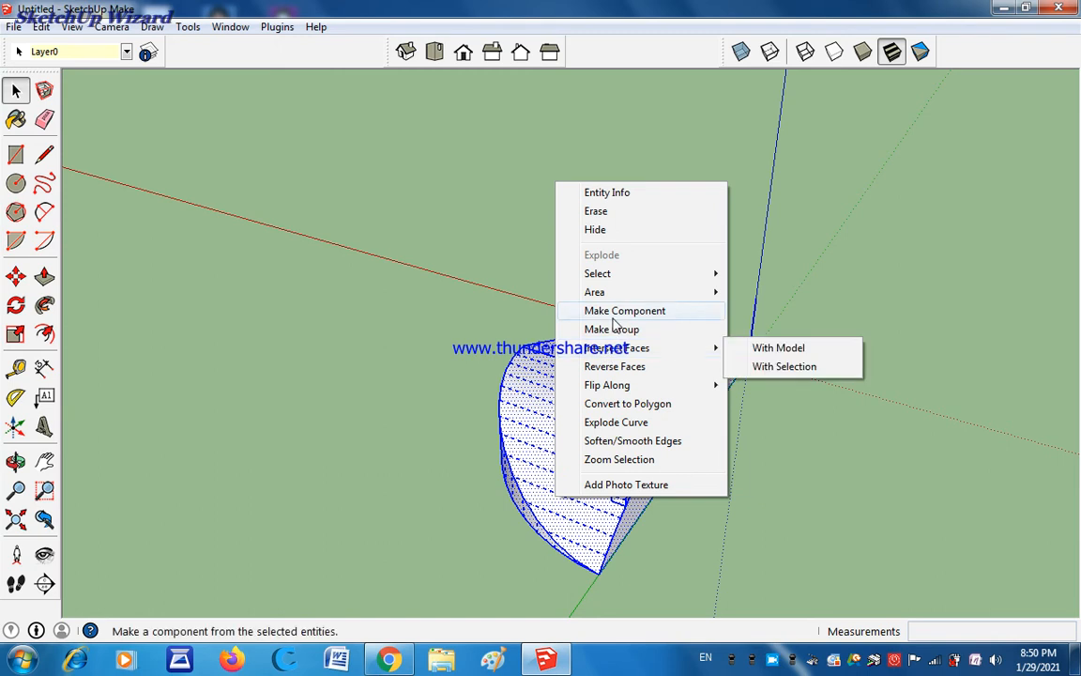
{"action": "left_click", "coordinate": [611, 330]}
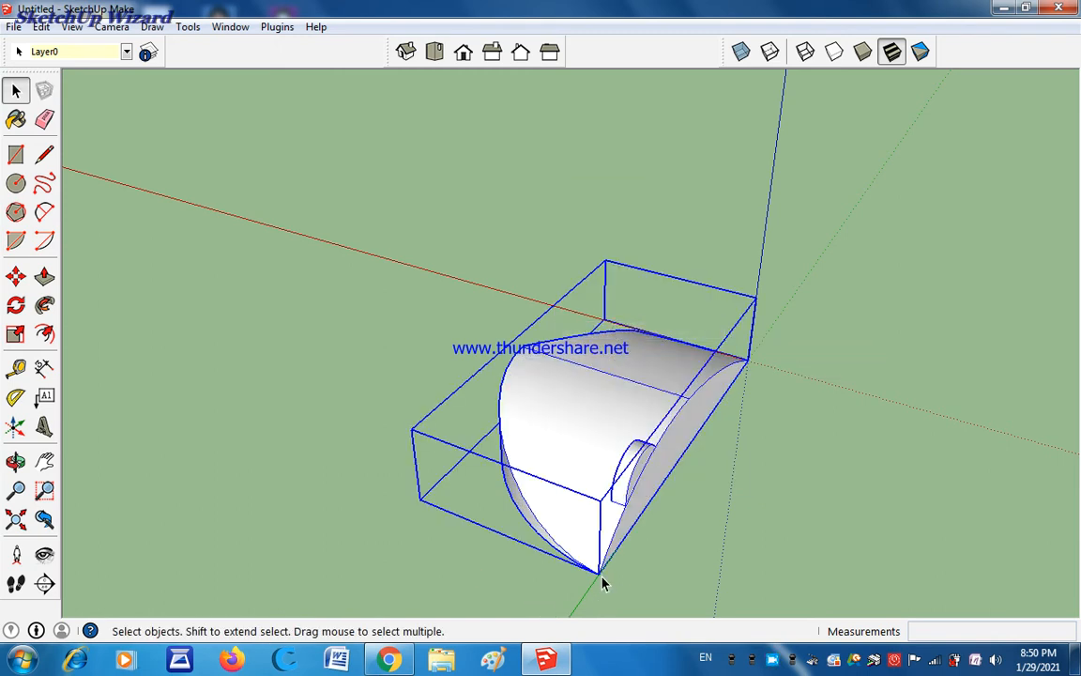
Copy the group about 4 1/8" along the red axis, away from the shape's flat side
{"action": "key", "text": "m"}
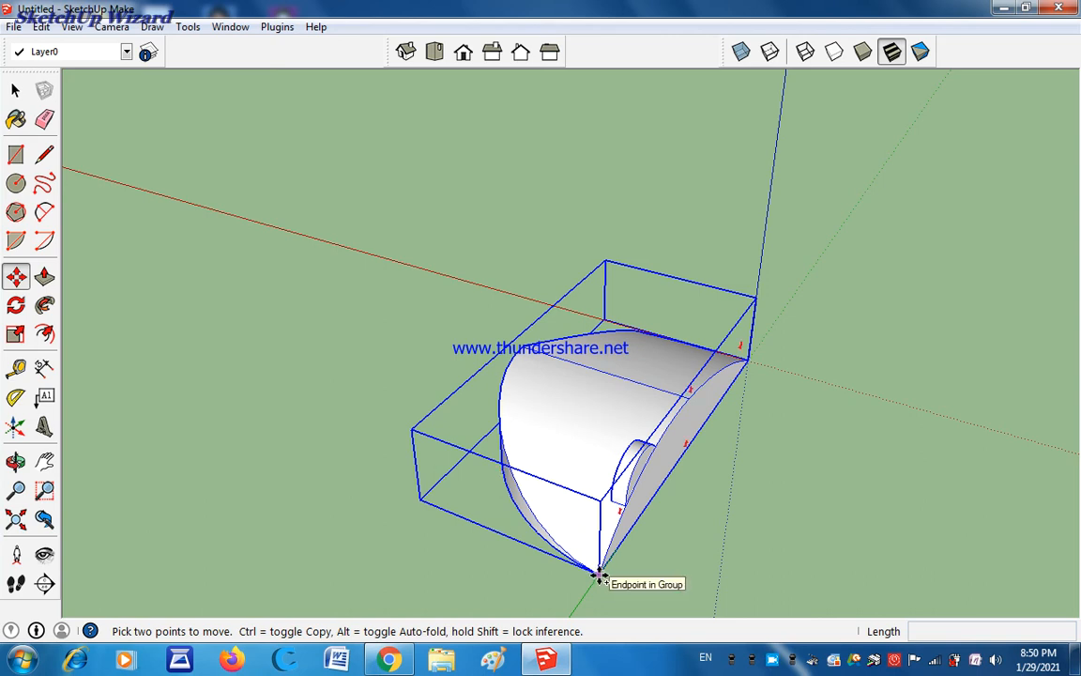
{"action": "key", "text": "ctrl"}
{"action": "left_click", "coordinate": [598, 574]}
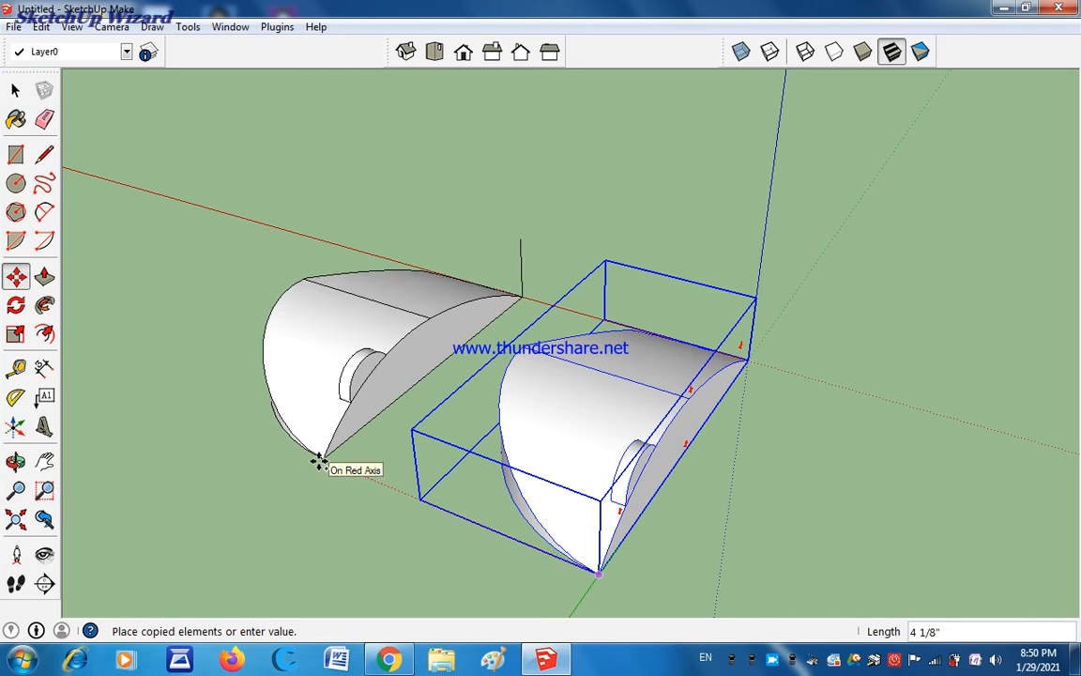
{"action": "left_click", "coordinate": [318, 457]}
Mirror the copied group by flipping it along the group's red axis
{"action": "middle_click_drag", "start_coordinate": [296, 516], "coordinate": [392, 526]}
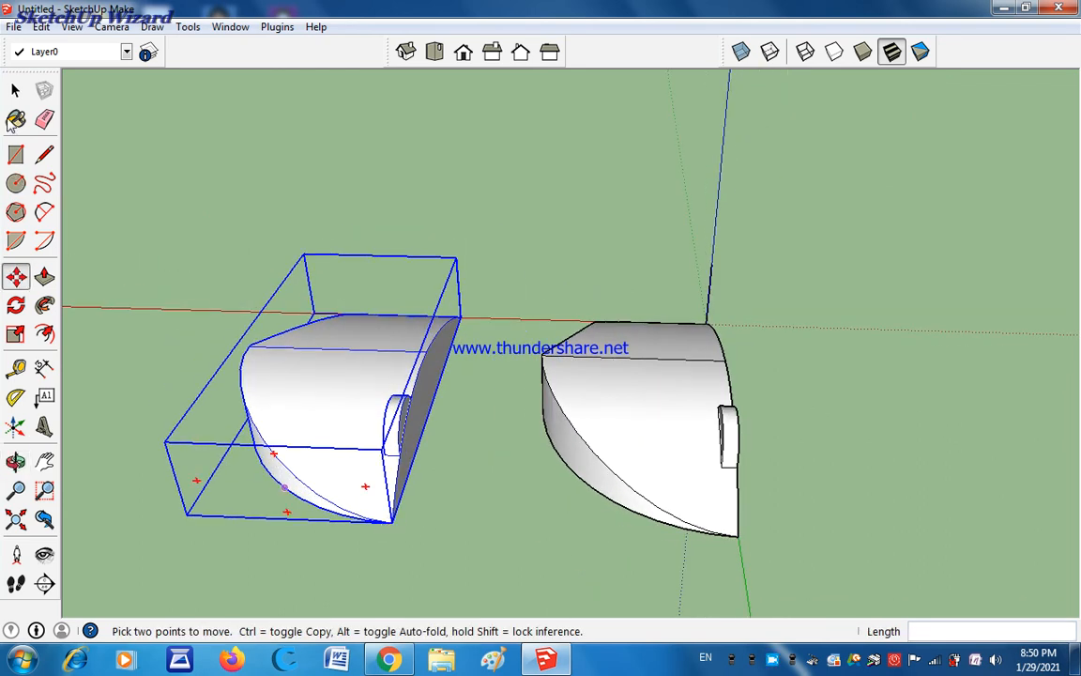
{"action": "left_click", "coordinate": [15, 89]}
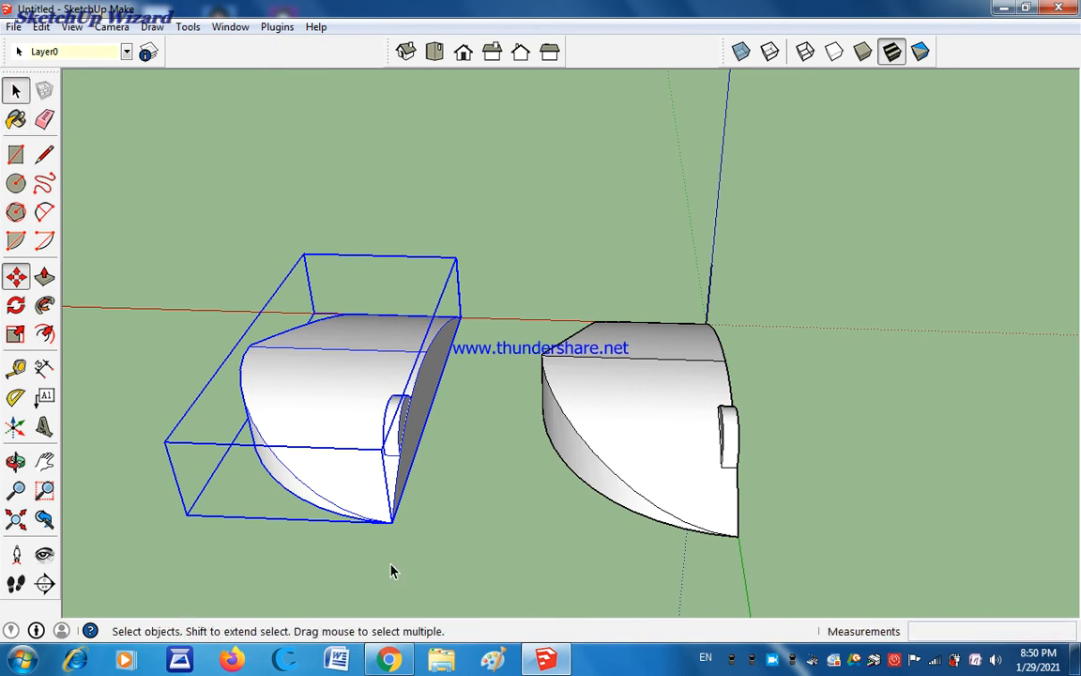
{"action": "right_click", "coordinate": [382, 508]}
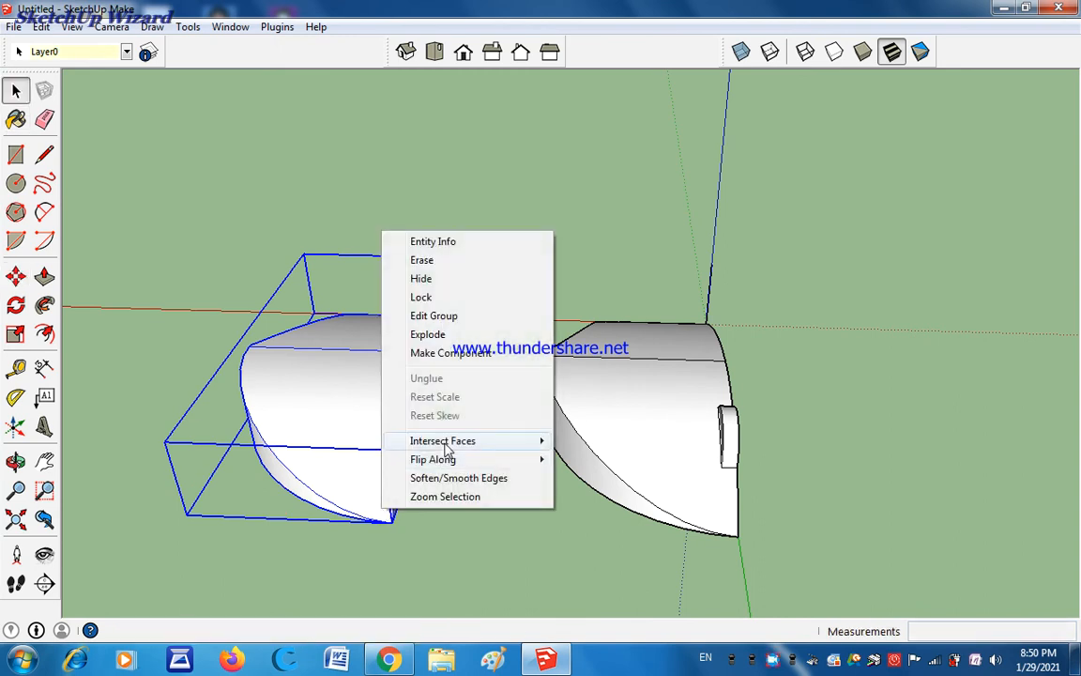
{"action": "mouse_move", "coordinate": [498, 464]}
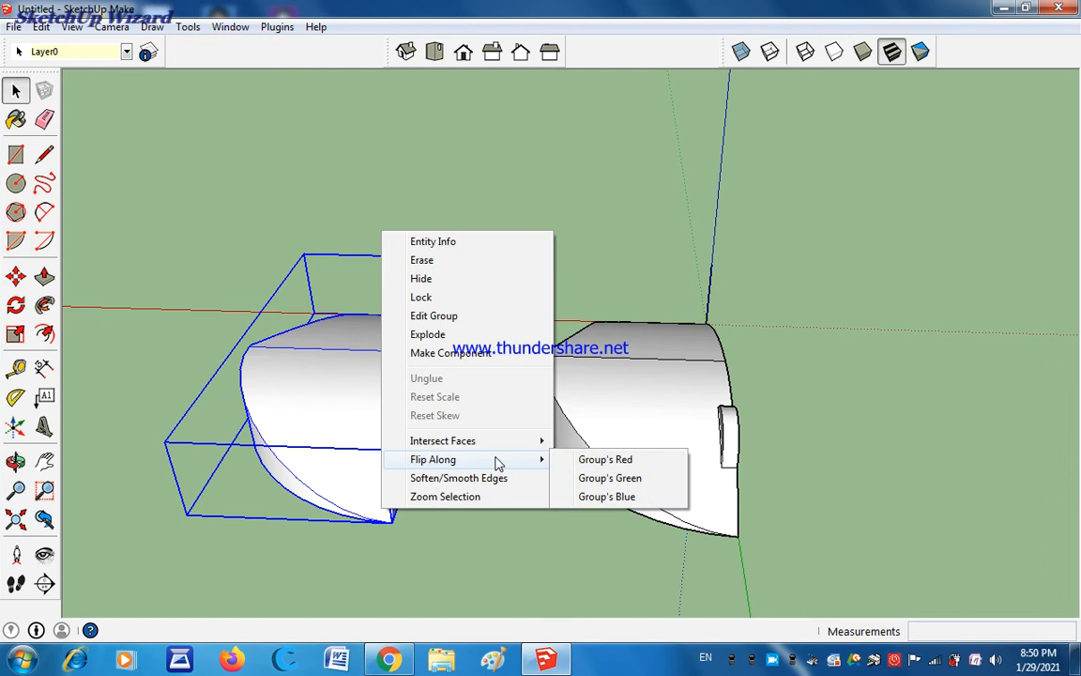
{"action": "left_click", "coordinate": [603, 460]}
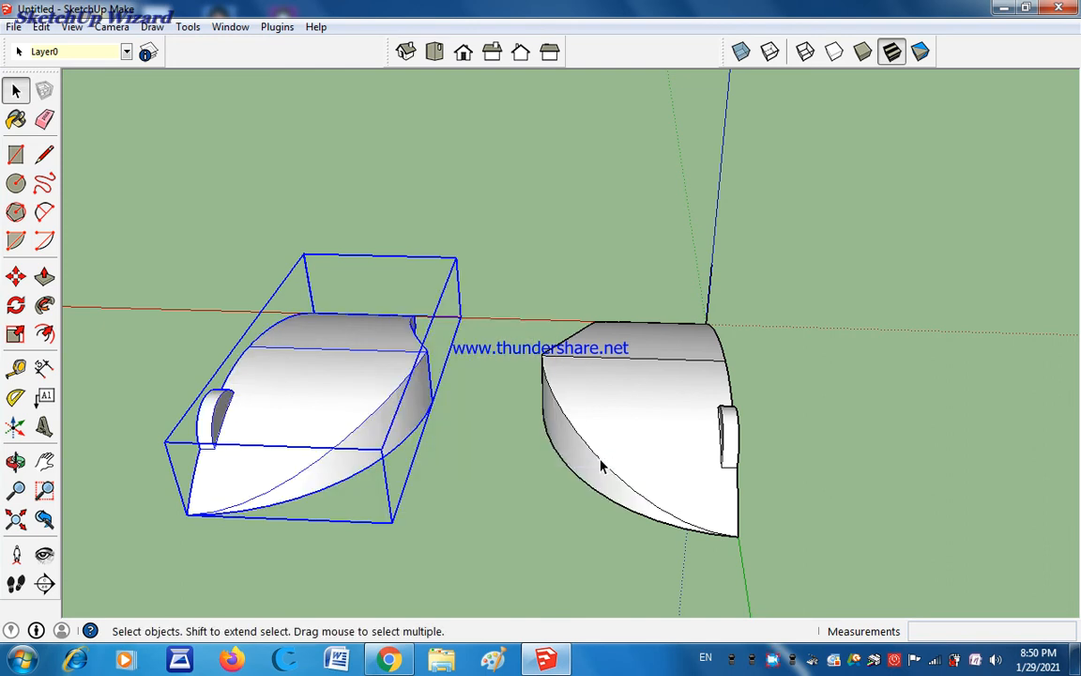
Move the mirrored copy by its pointed corner onto the original's matching endpoint so the flat sides meet
{"action": "key", "text": "m"}
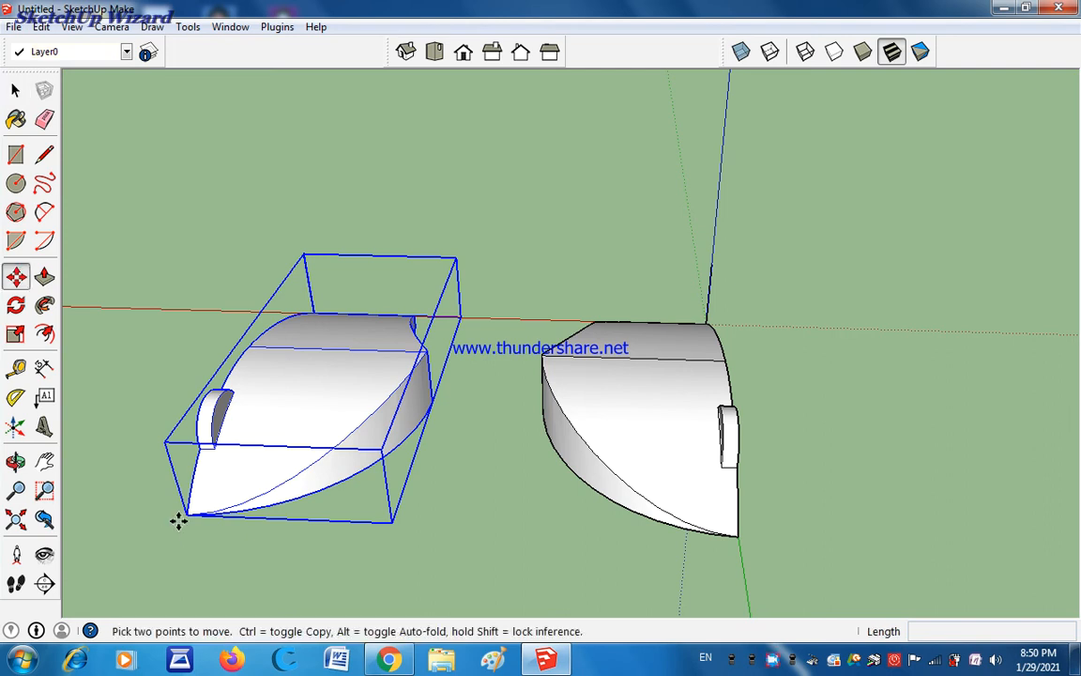
{"action": "left_click", "coordinate": [185, 515]}
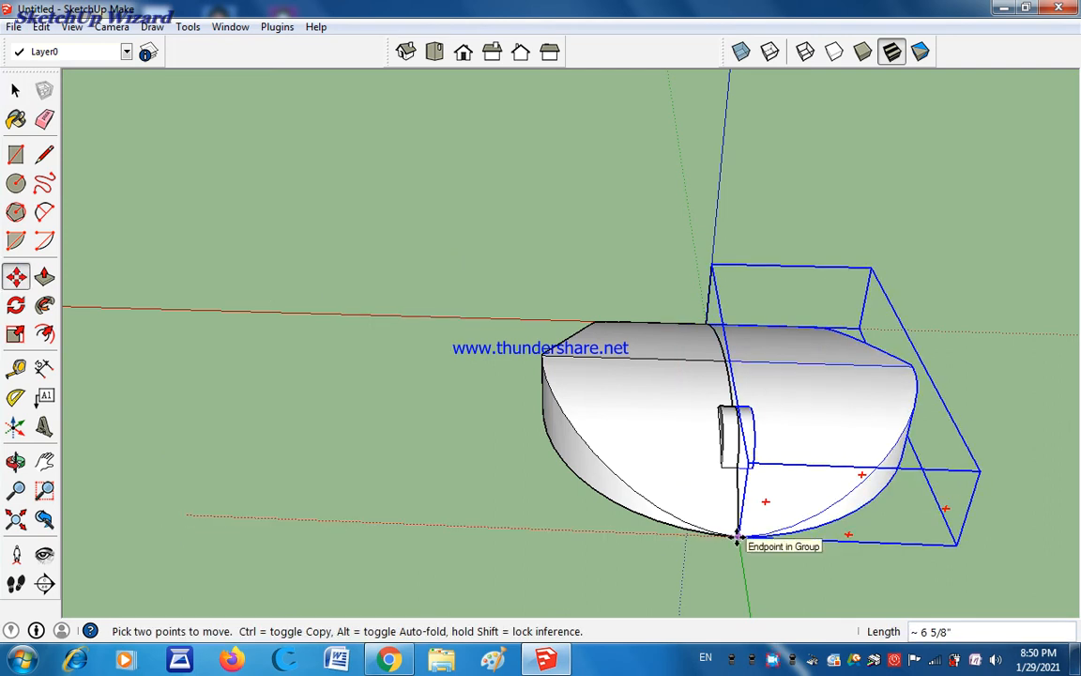
{"action": "left_click", "coordinate": [739, 535]}
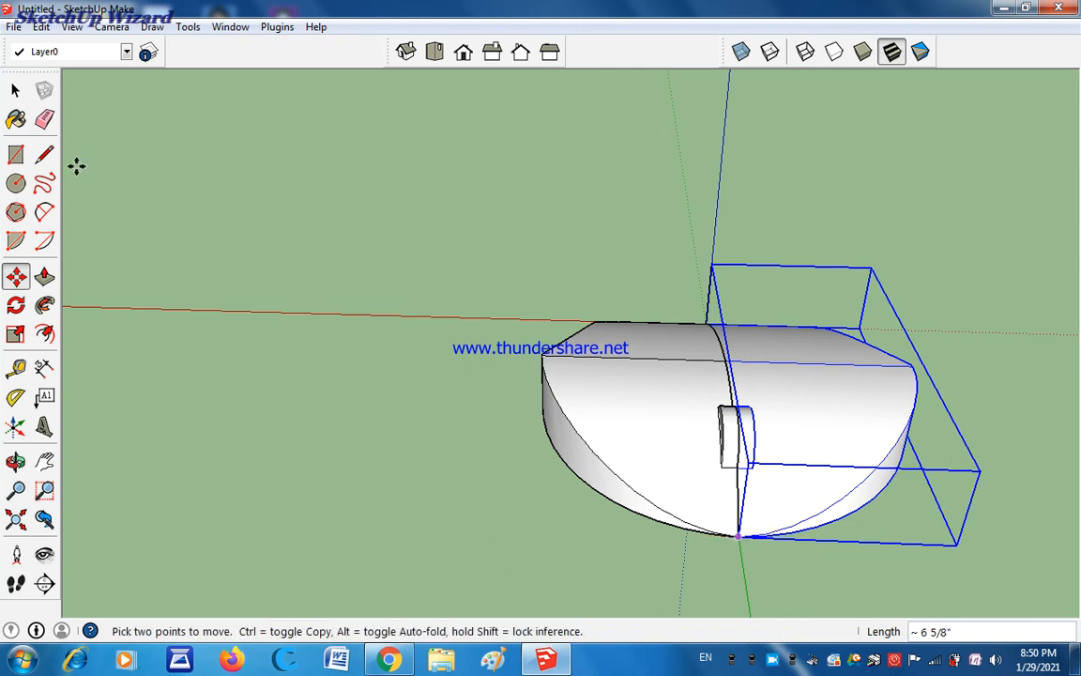
{"action": "left_click", "coordinate": [15, 90]}
{"action": "middle_click_drag", "start_coordinate": [337, 475], "coordinate": [713, 428]}
{"action": "left_click", "coordinate": [434, 439]}
Explode both half groups and select all the geometry of the joined shape
{"action": "middle_click_drag", "start_coordinate": [282, 394], "coordinate": [416, 490]}
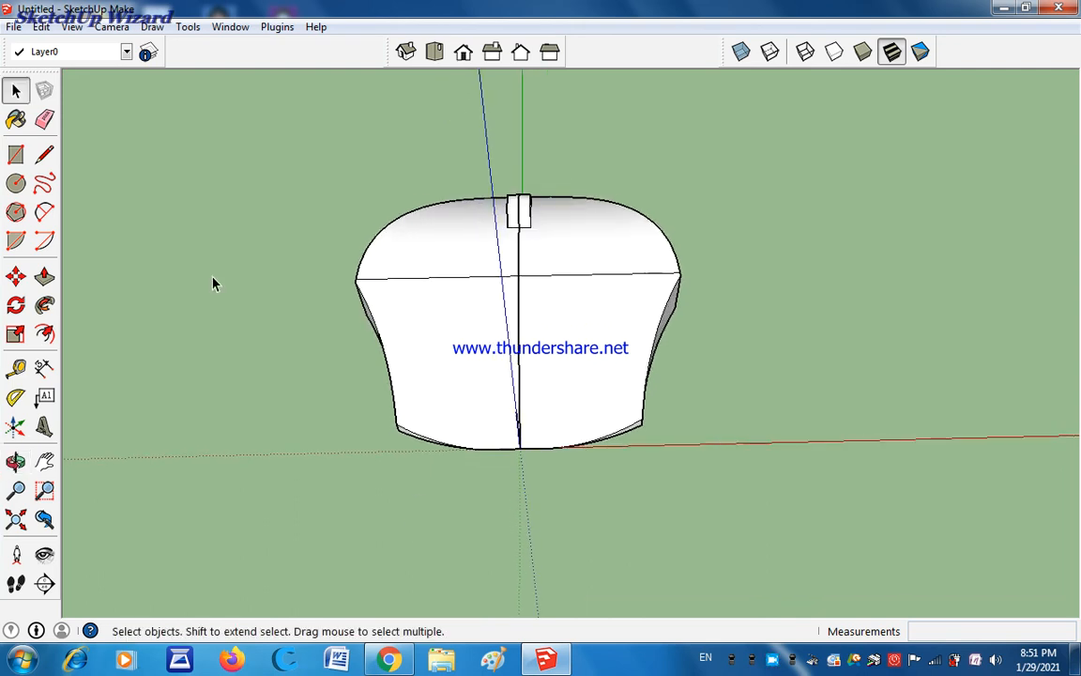
{"action": "right_click", "coordinate": [448, 349]}
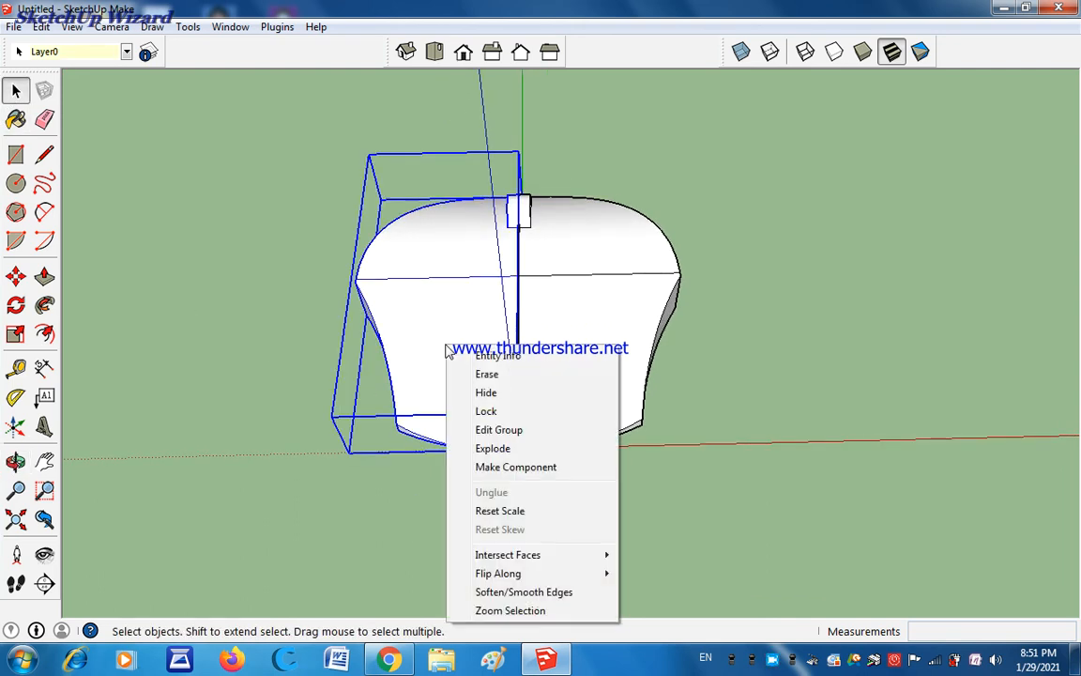
{"action": "left_click", "coordinate": [488, 448]}
{"action": "right_click", "coordinate": [562, 351]}
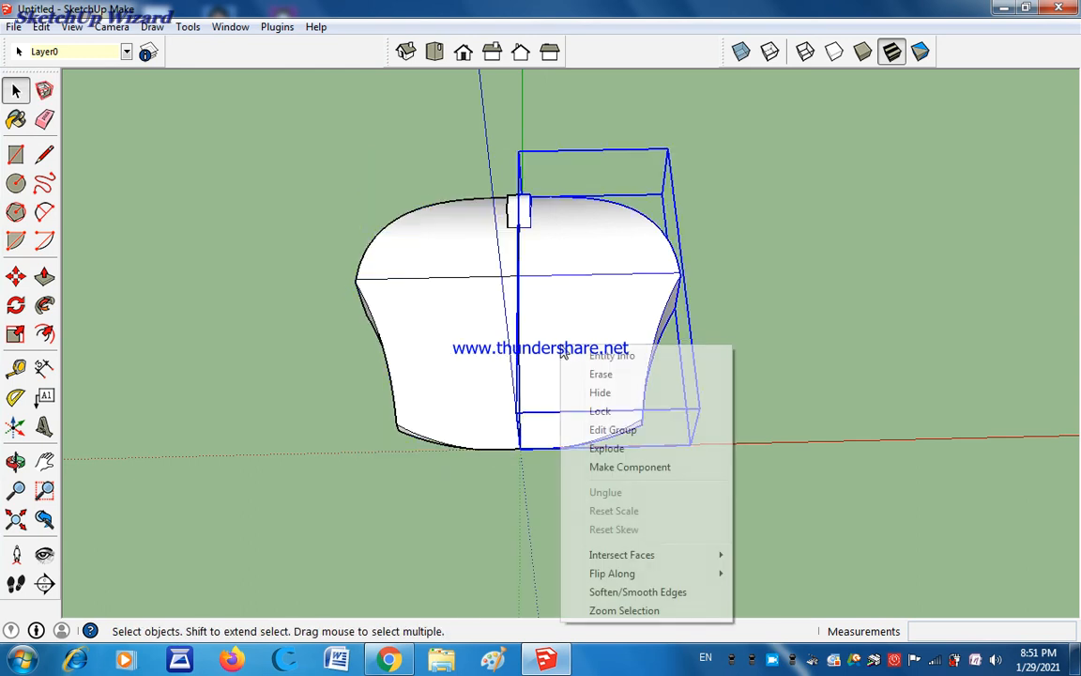
{"action": "left_click", "coordinate": [603, 450]}
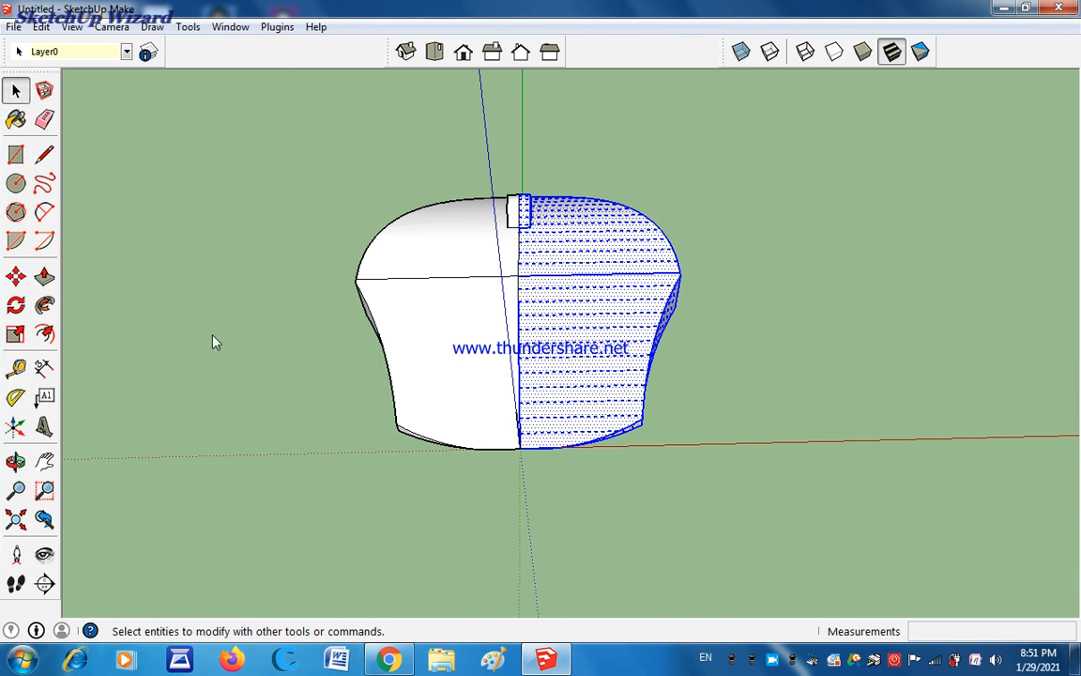
{"action": "left_click", "coordinate": [451, 390], "text": "ctrl"}
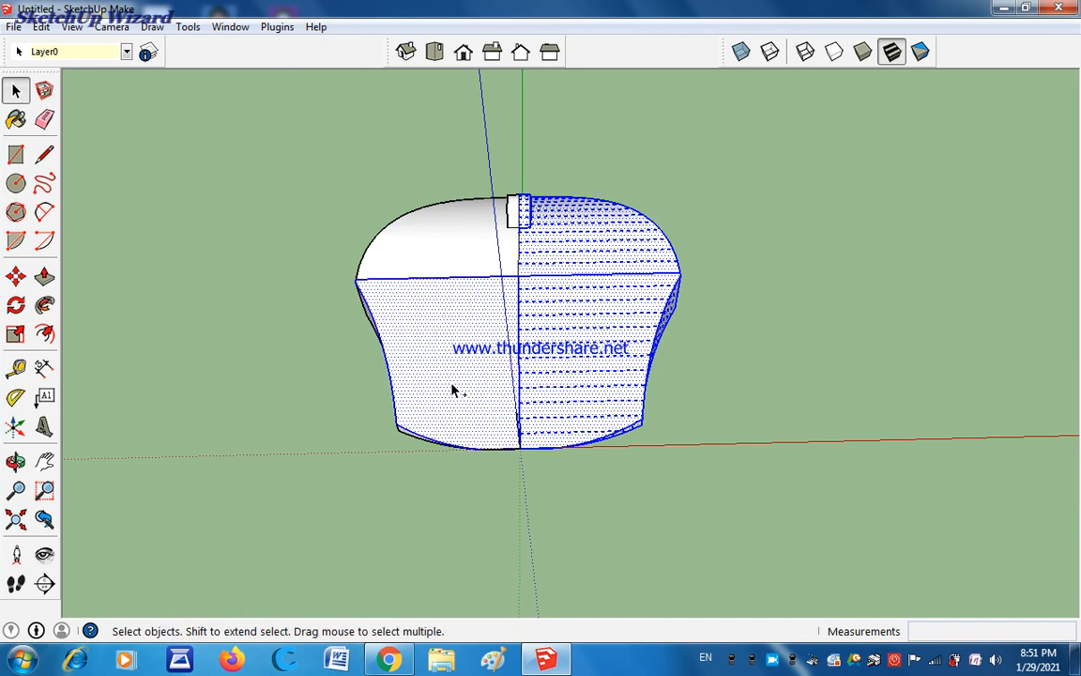
{"action": "key", "text": "ctrl+a"}
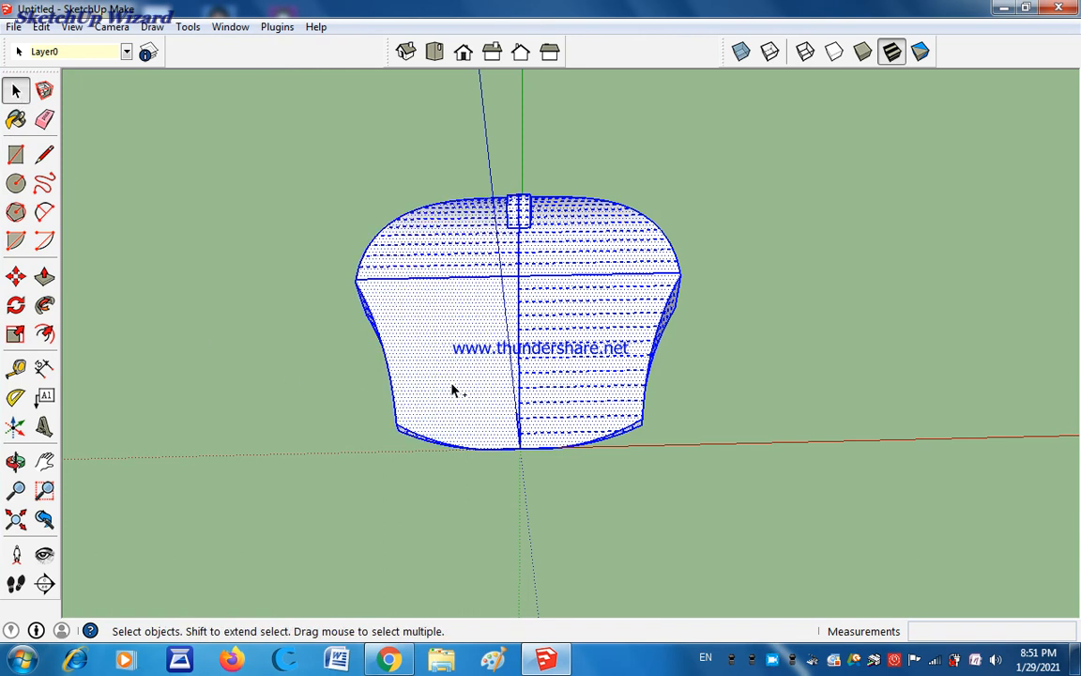
Scale the whole selected shape along the red axis about its center to about half its width
{"action": "left_click", "coordinate": [452, 391], "text": "ctrl"}
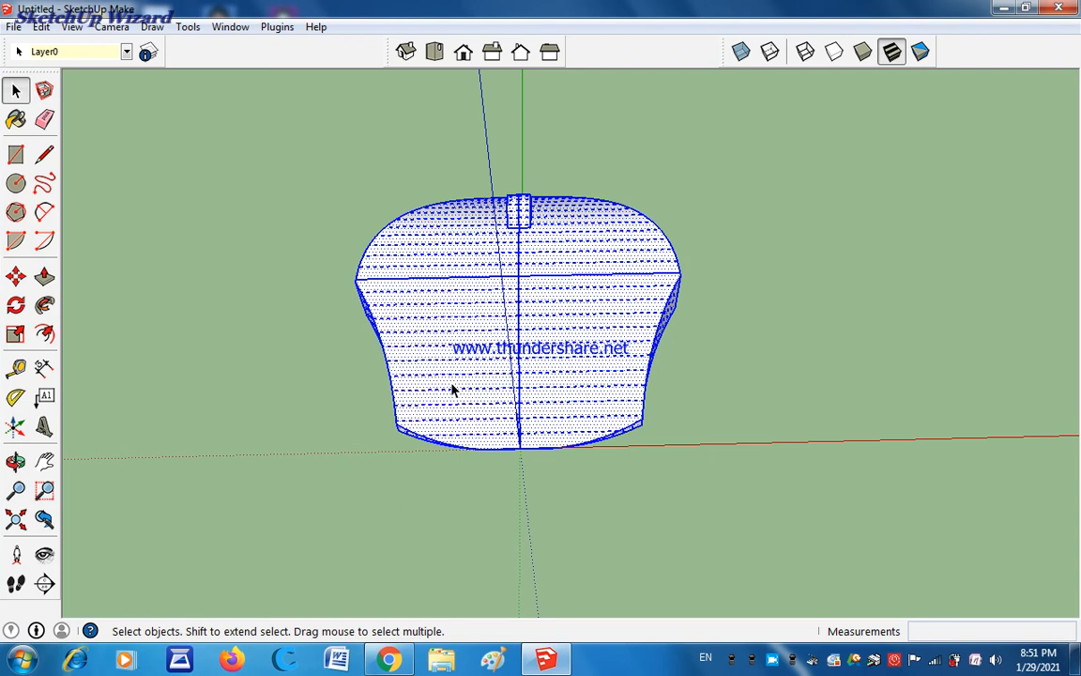
{"action": "left_click", "coordinate": [16, 335]}
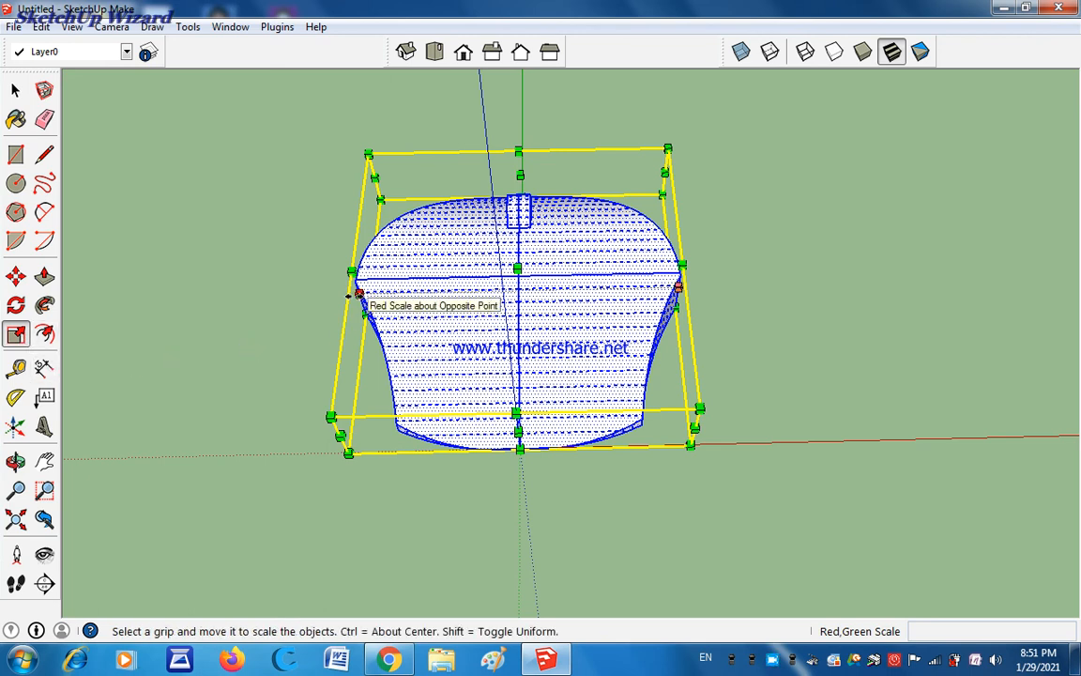
{"action": "key", "text": "ctrl"}
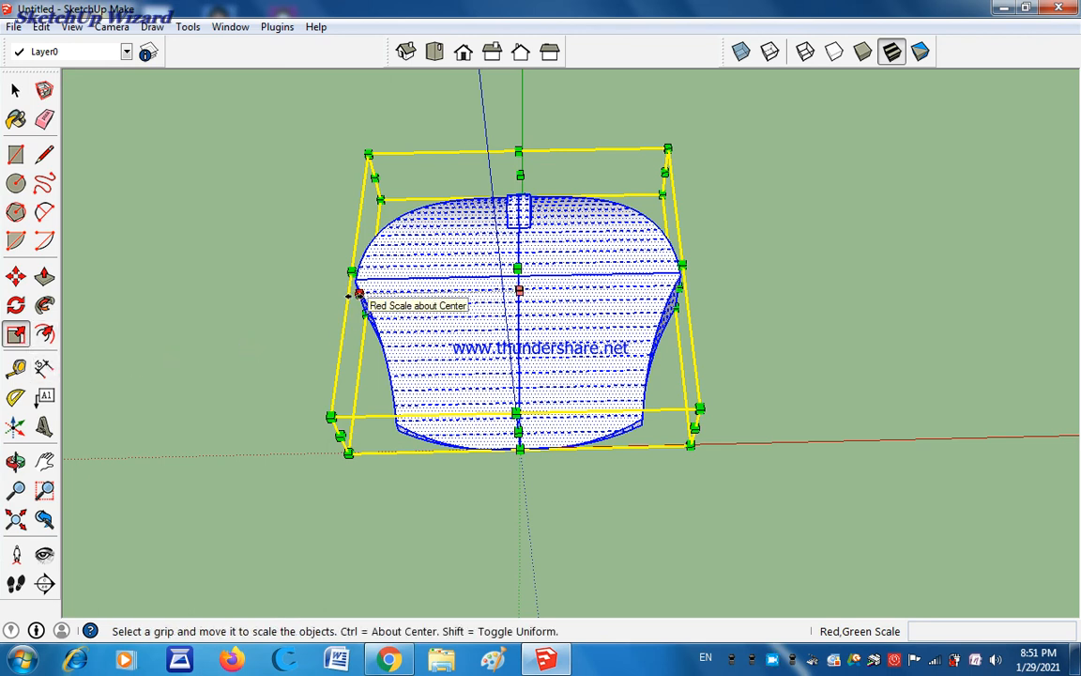
{"action": "left_click_drag", "start_coordinate": [358, 294], "coordinate": [439, 297], "text": "ctrl"}
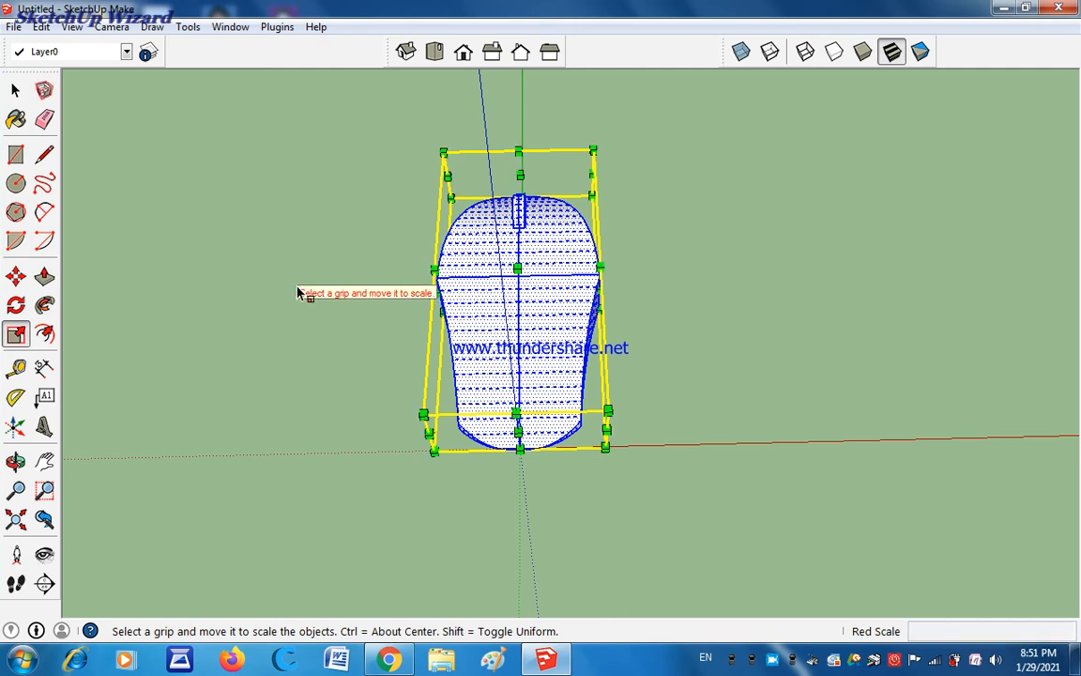
{"action": "left_click", "coordinate": [16, 90]}
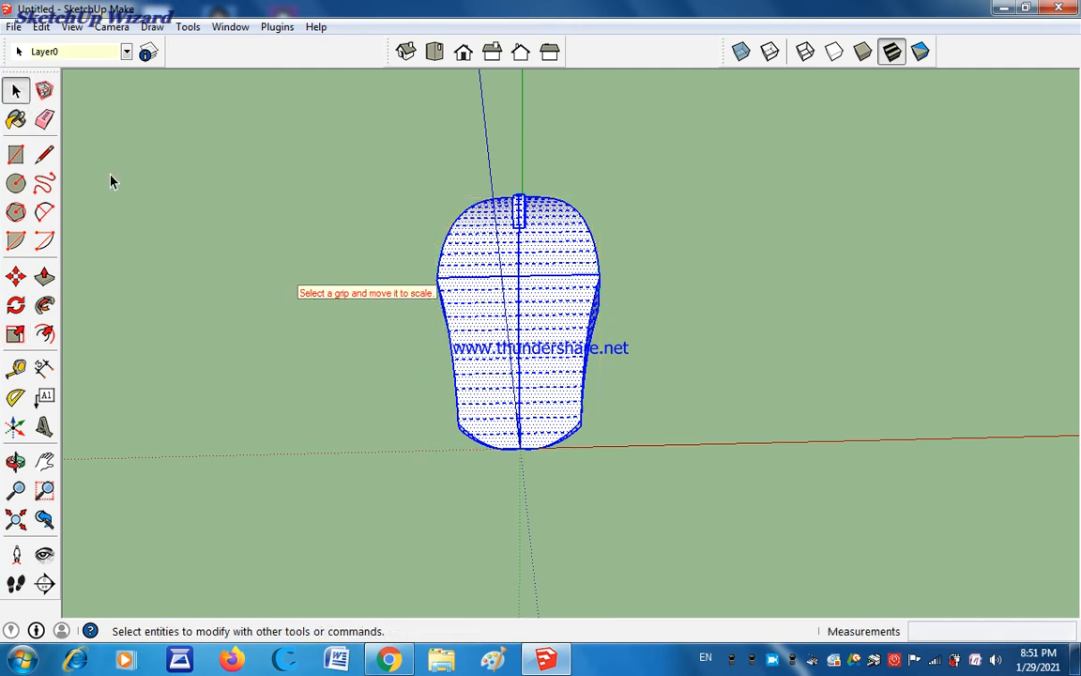
{"action": "left_click", "coordinate": [286, 403]}
Push/Pull both halves of the shape's flat underside downward by 1/8"
{"action": "middle_click_drag", "start_coordinate": [291, 414], "coordinate": [394, 300]}
{"action": "middle_click_drag", "start_coordinate": [433, 499], "coordinate": [423, 366]}
{"action": "middle_click_drag", "start_coordinate": [485, 423], "coordinate": [423, 374]}
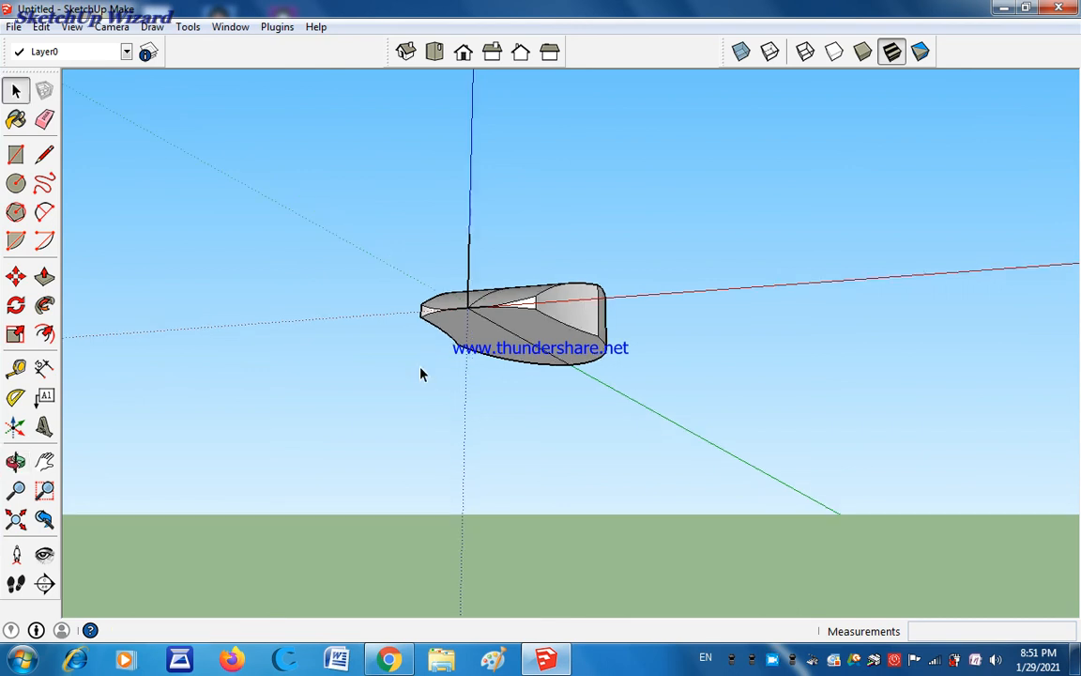
{"action": "scroll", "coordinate": [455, 394], "scroll_direction": "up", "scroll_amount": 2}
{"action": "key", "text": "p"}
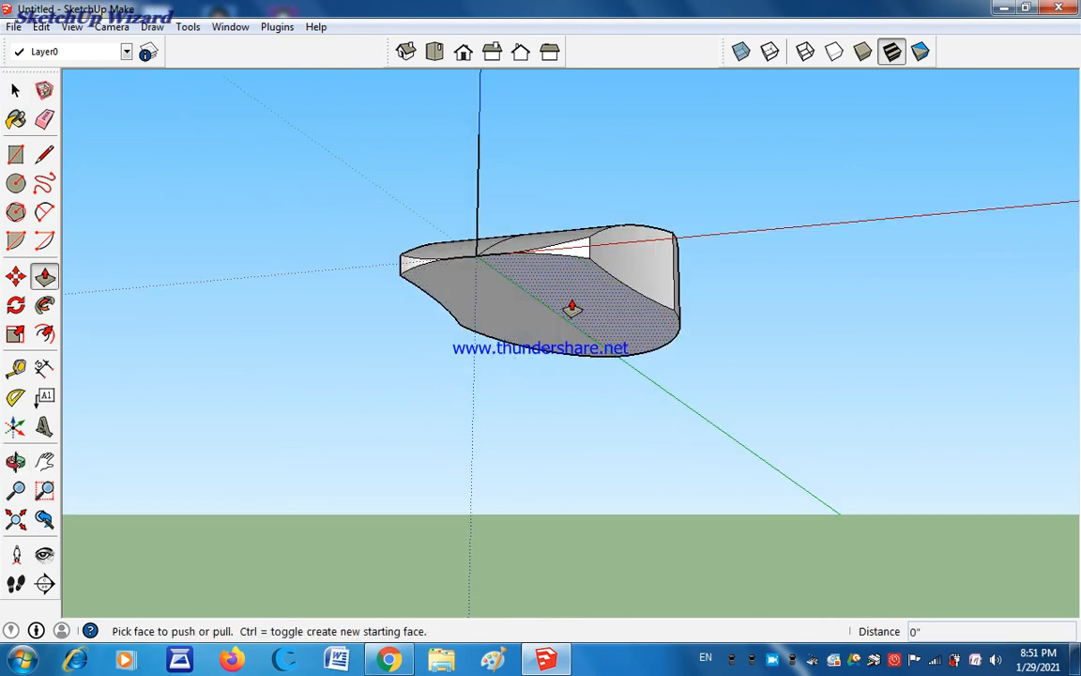
{"action": "left_click", "coordinate": [571, 307]}
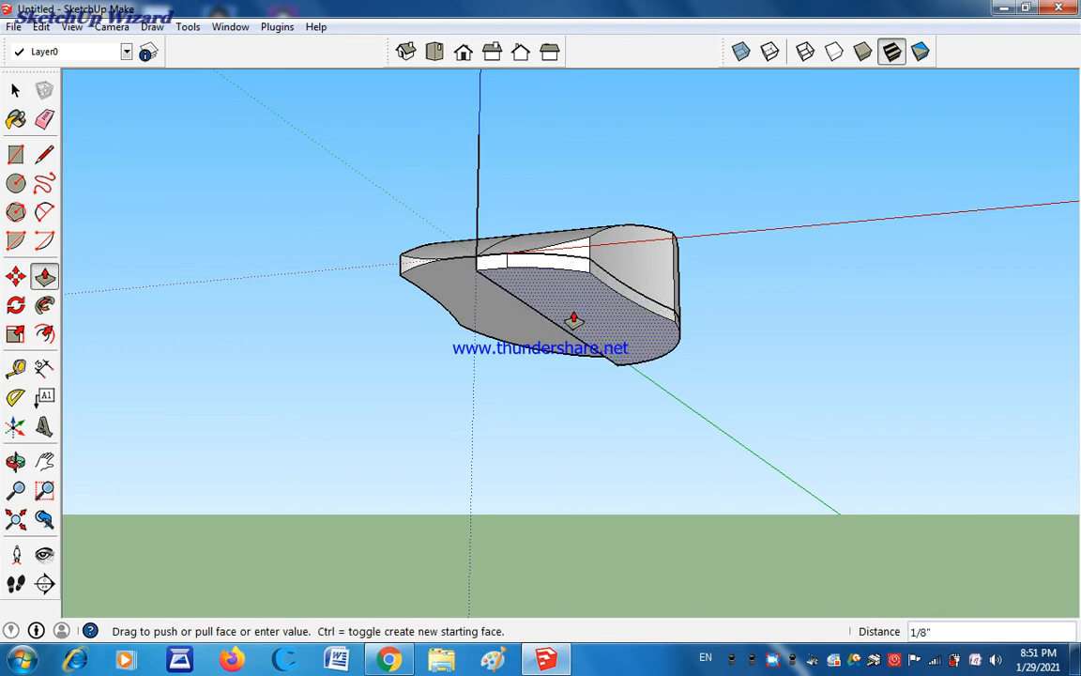
{"action": "left_click", "coordinate": [573, 319]}
{"action": "left_click", "coordinate": [483, 322]}
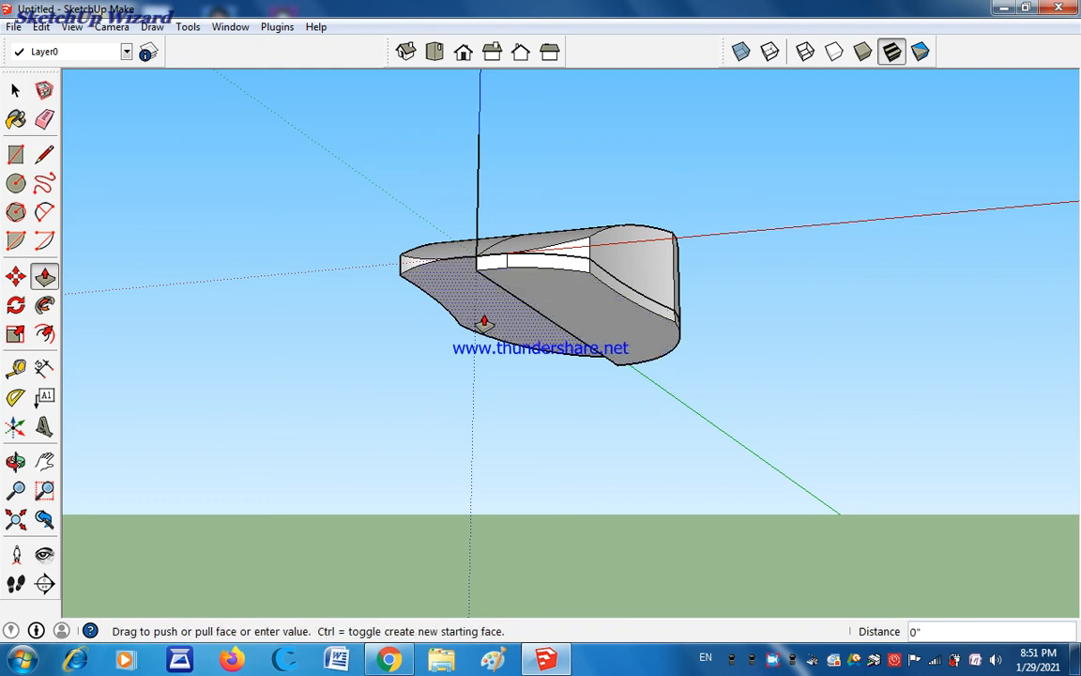
{"action": "left_click", "coordinate": [483, 322]}
{"action": "left_click", "coordinate": [9, 91]}
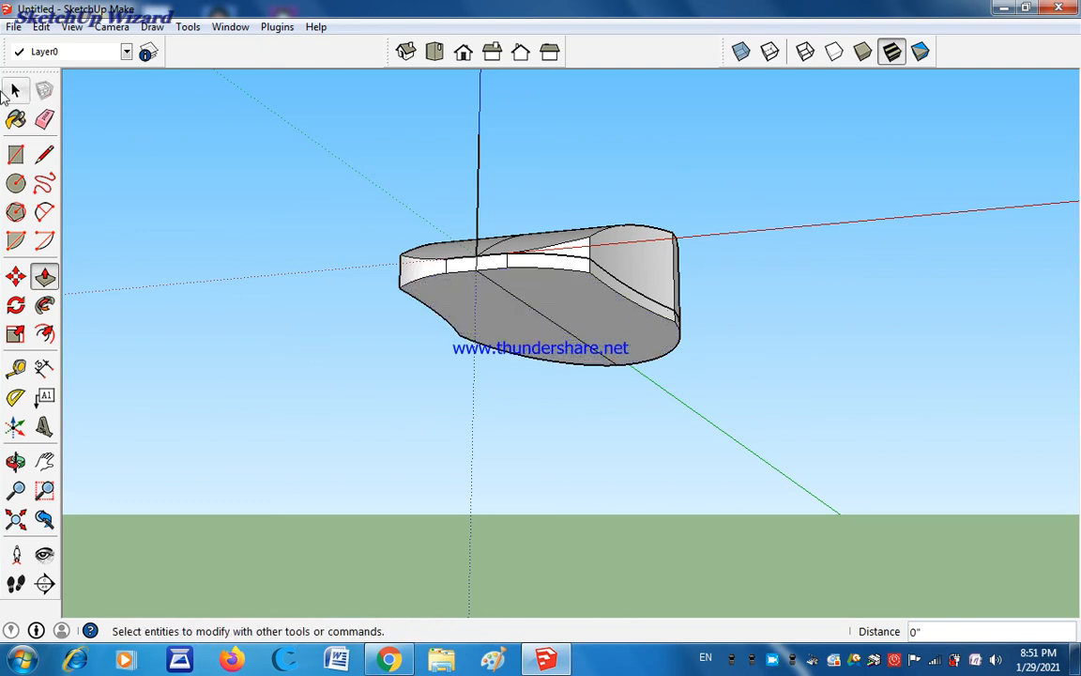
{"action": "left_click", "coordinate": [13, 90]}
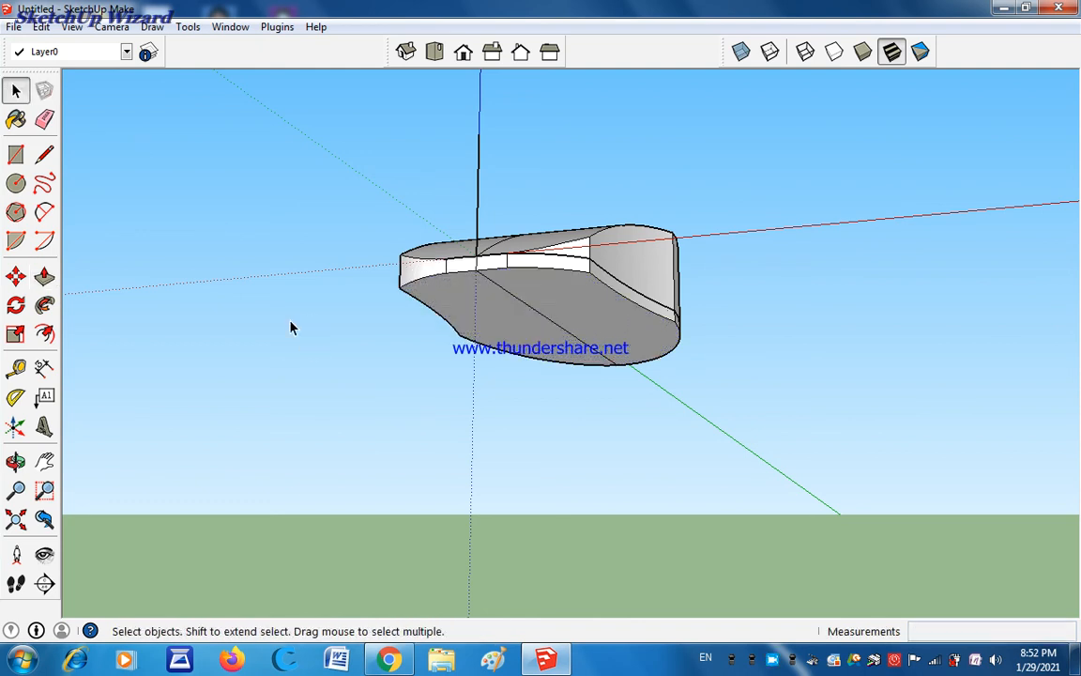
Delete the center seam on the underside and uniformly scale the merged bottom face to about 0.97 about its center
{"action": "left_click", "coordinate": [535, 316]}
{"action": "key", "text": "Delete"}
{"action": "left_click", "coordinate": [569, 320]}
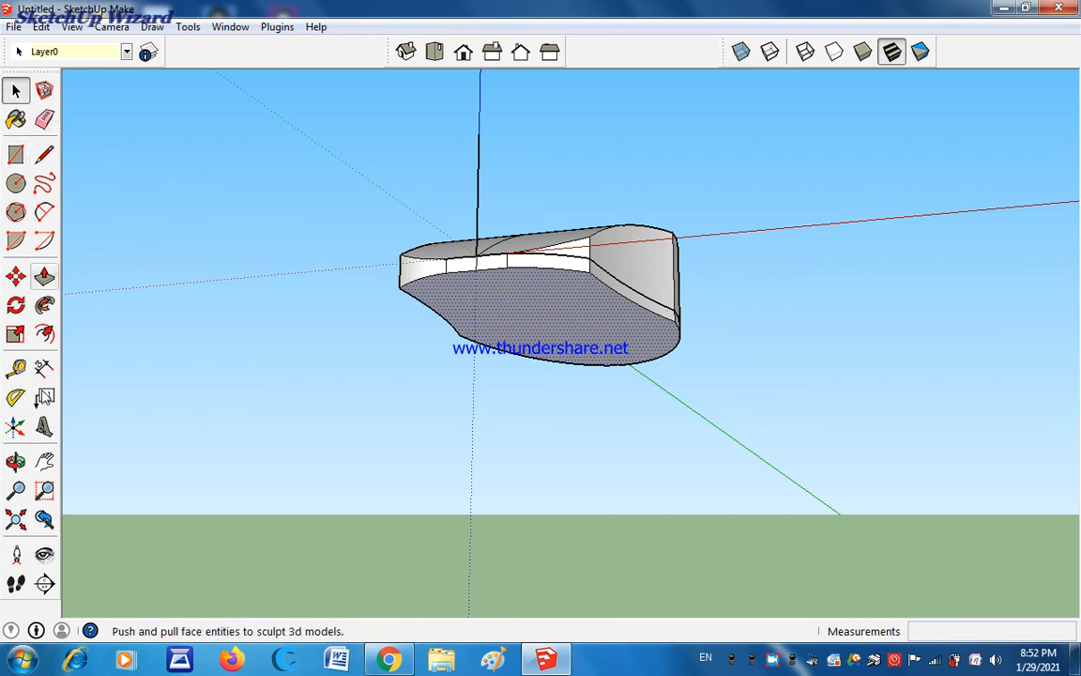
{"action": "left_click", "coordinate": [16, 336]}
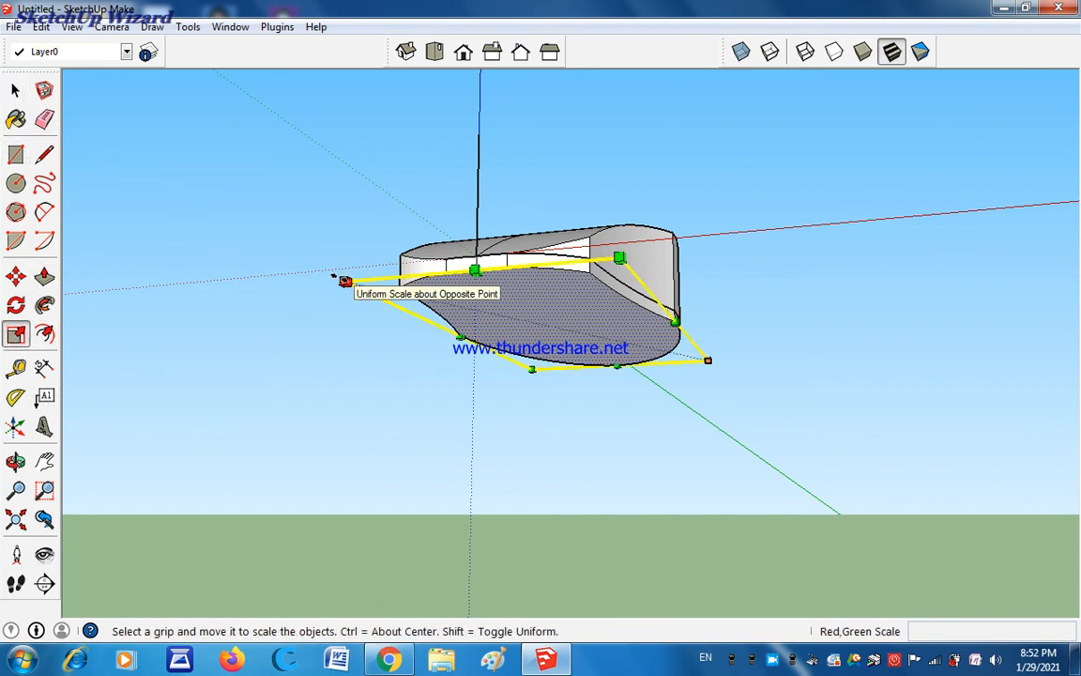
{"action": "key", "text": "ctrl"}
{"action": "left_click_drag", "start_coordinate": [333, 276], "coordinate": [360, 282]}
{"action": "left_click", "coordinate": [15, 89]}
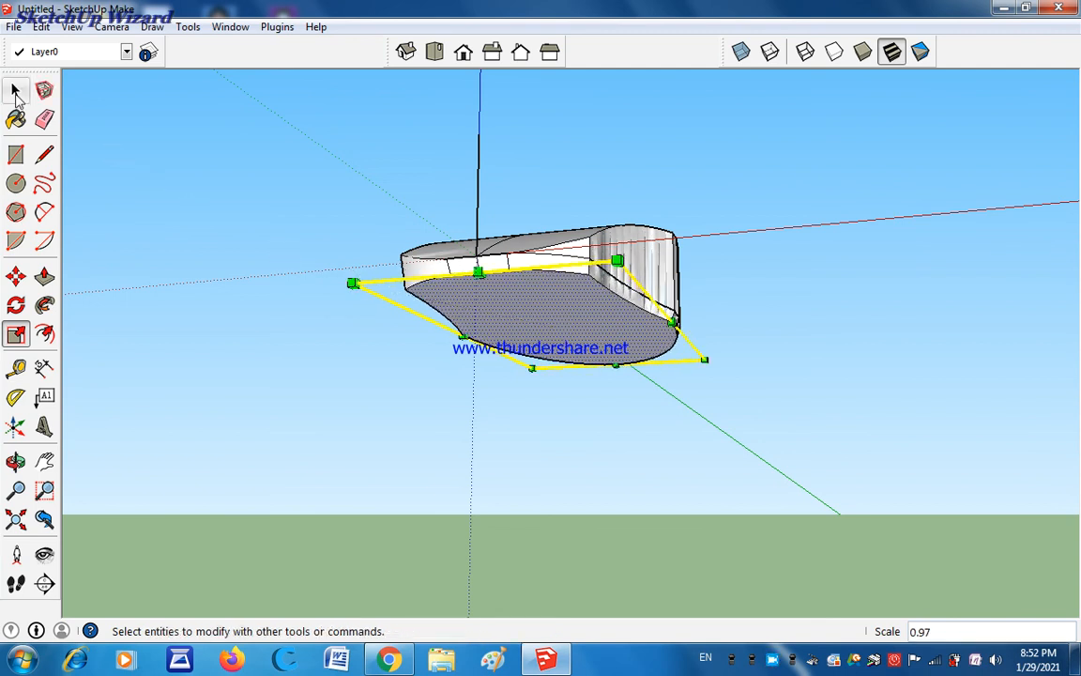
Examine the finished mouse-shaped body from the front, both sides, above and below, checking the tapered base and raised wheel
{"action": "middle_click_drag", "start_coordinate": [373, 387], "coordinate": [402, 309]}
{"action": "middle_click_drag", "start_coordinate": [311, 294], "coordinate": [536, 316]}
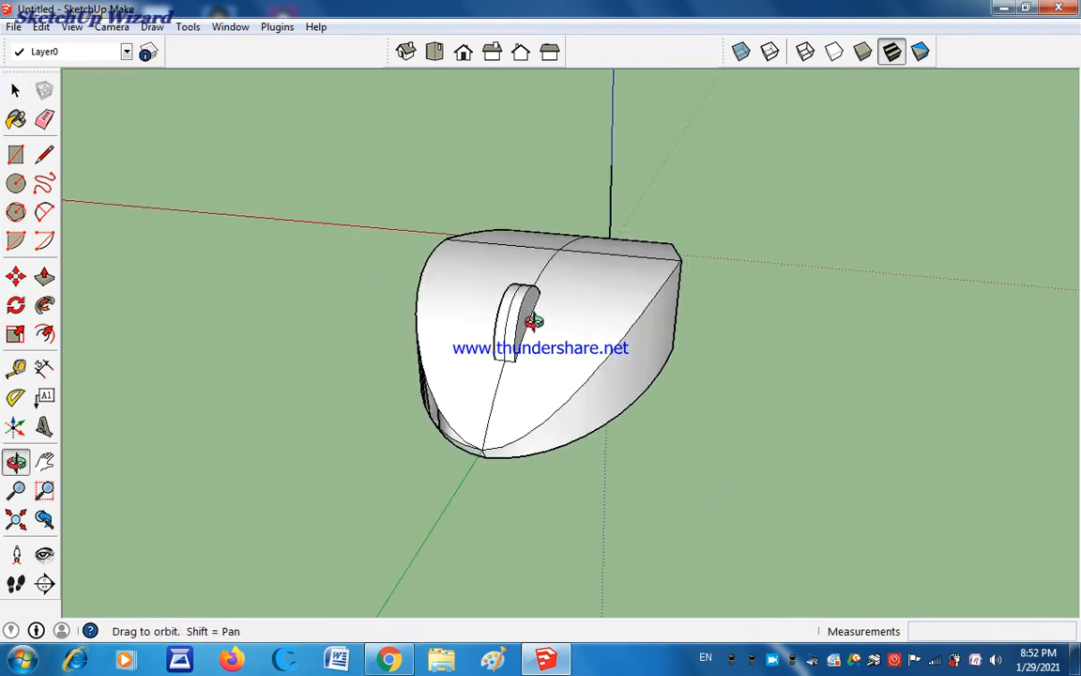
{"action": "middle_click_drag", "start_coordinate": [622, 284], "coordinate": [338, 289]}
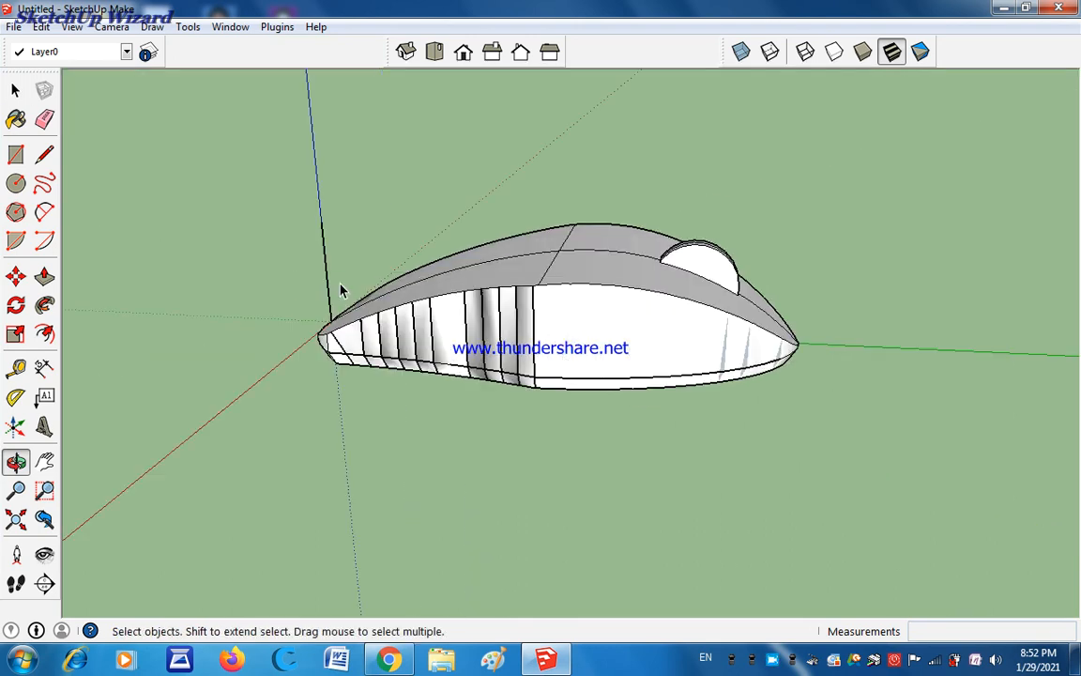
{"action": "middle_click_drag", "start_coordinate": [512, 334], "coordinate": [276, 352]}
{"action": "scroll", "coordinate": [425, 413], "scroll_direction": "up", "scroll_amount": 5}
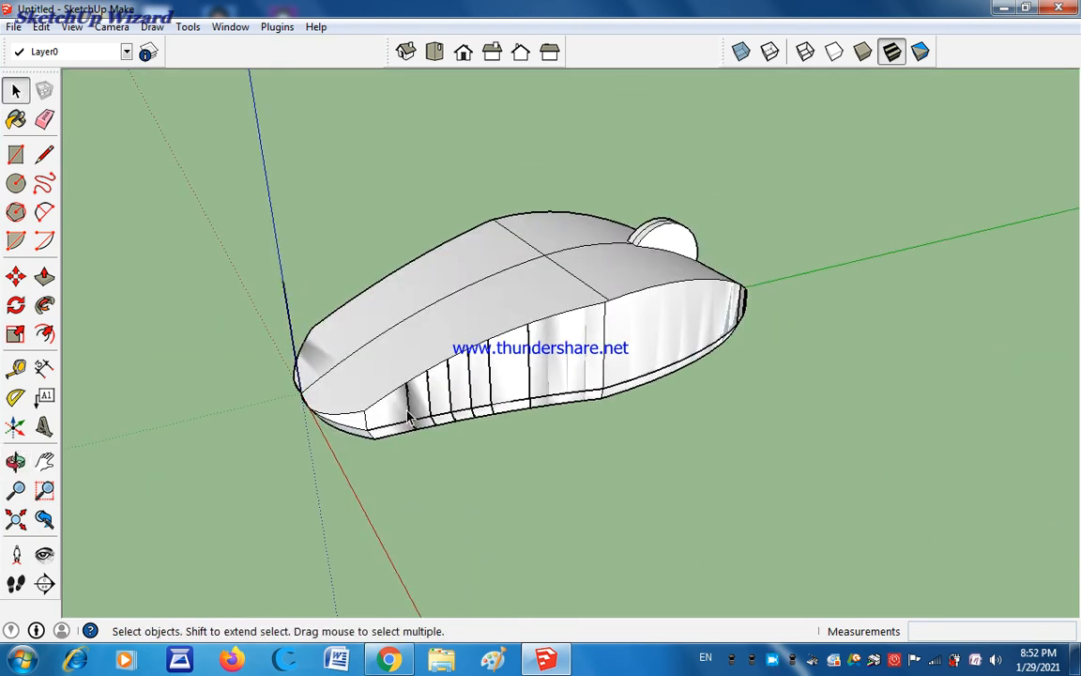
{"action": "middle_click_drag", "start_coordinate": [425, 413], "coordinate": [596, 367]}
{"action": "middle_click_drag", "start_coordinate": [497, 420], "coordinate": [550, 453]}
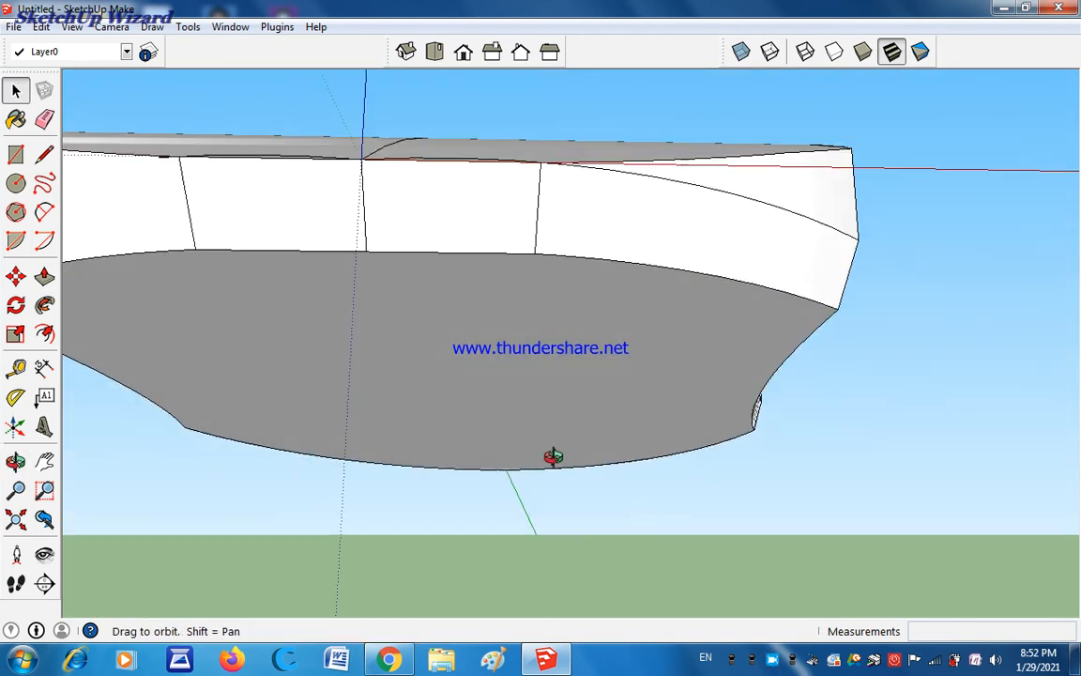
{"action": "key", "text": "F3"}
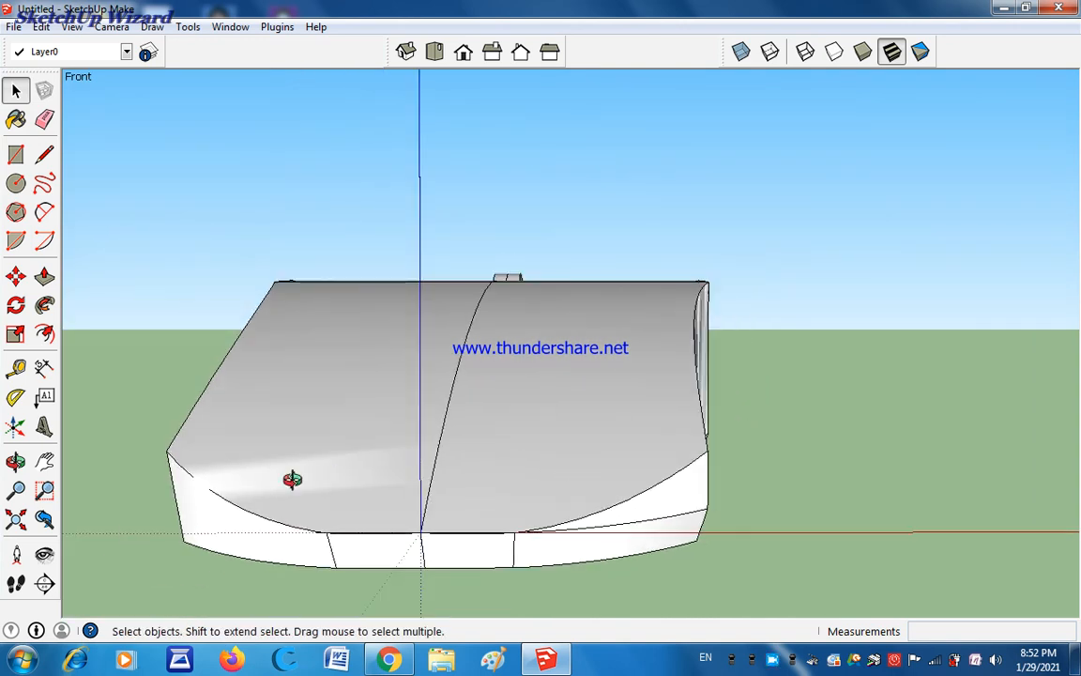
{"action": "middle_click_drag", "start_coordinate": [509, 531], "coordinate": [277, 453]}
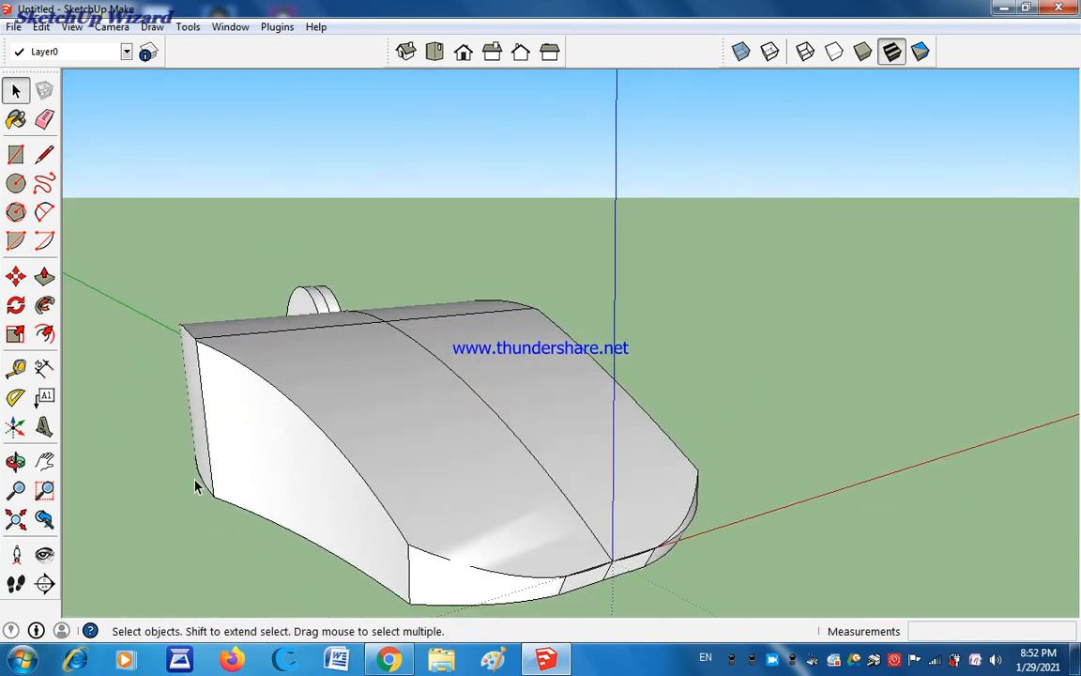
{"action": "middle_click_drag", "start_coordinate": [196, 485], "coordinate": [479, 435]}
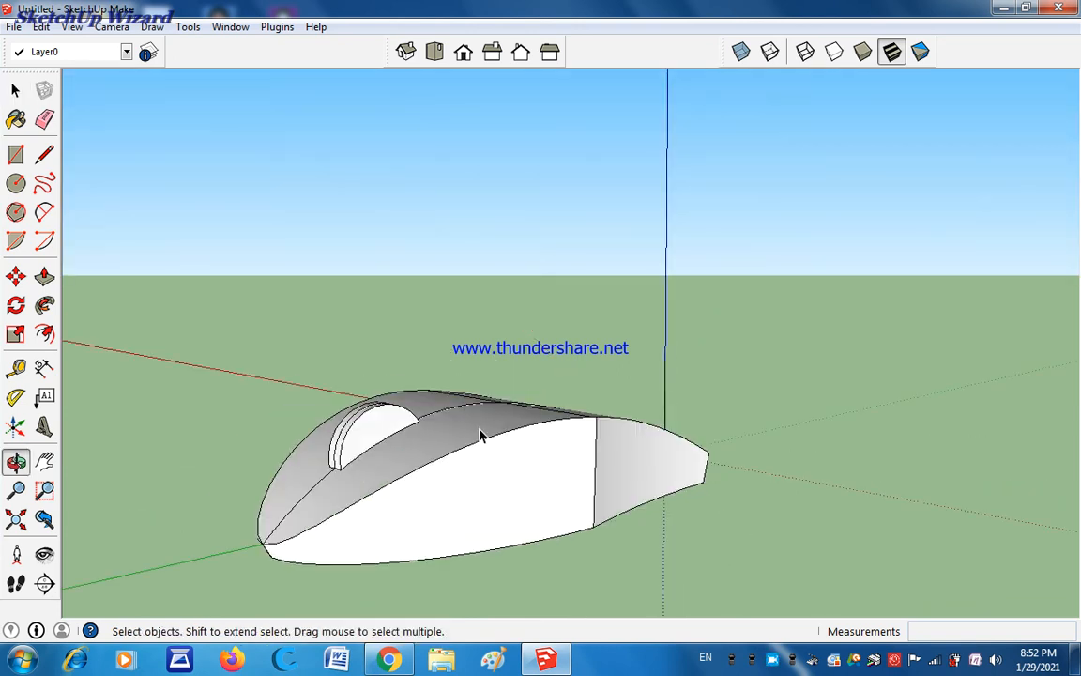
{"action": "middle_click_drag", "start_coordinate": [212, 487], "coordinate": [386, 470]}
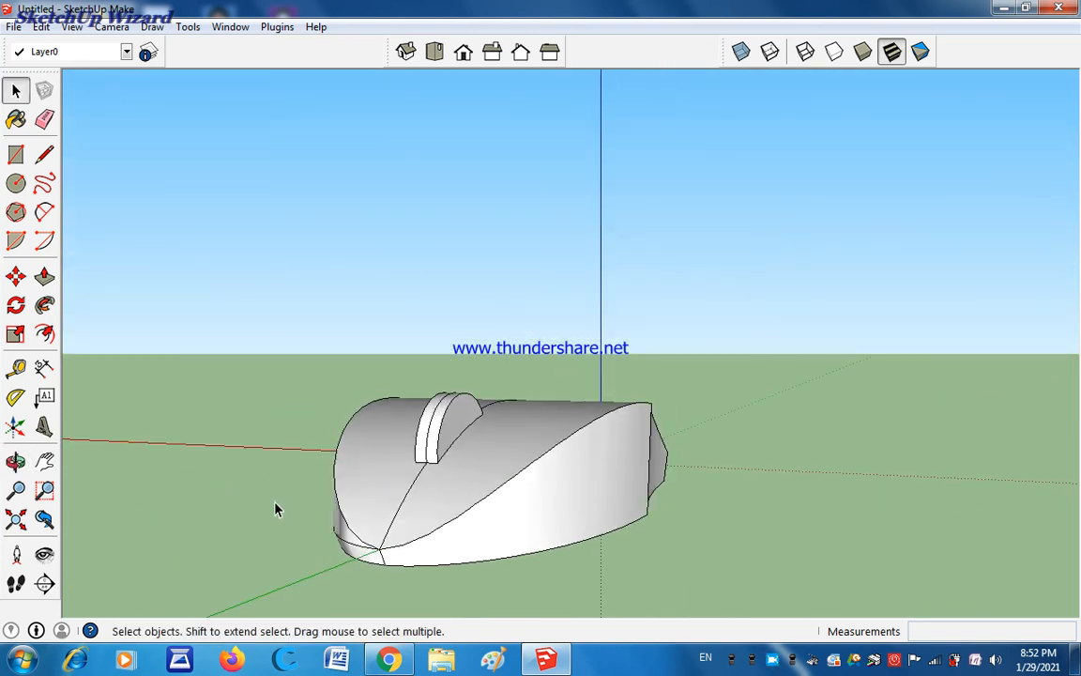
{"action": "middle_click_drag", "start_coordinate": [277, 507], "coordinate": [620, 449]}
{"action": "middle_click_drag", "start_coordinate": [519, 476], "coordinate": [456, 393]}
{"action": "middle_click_drag", "start_coordinate": [367, 492], "coordinate": [406, 465]}
{"action": "middle_click_drag", "start_coordinate": [557, 499], "coordinate": [570, 483]}
{"action": "middle_click_drag", "start_coordinate": [369, 490], "coordinate": [410, 365]}
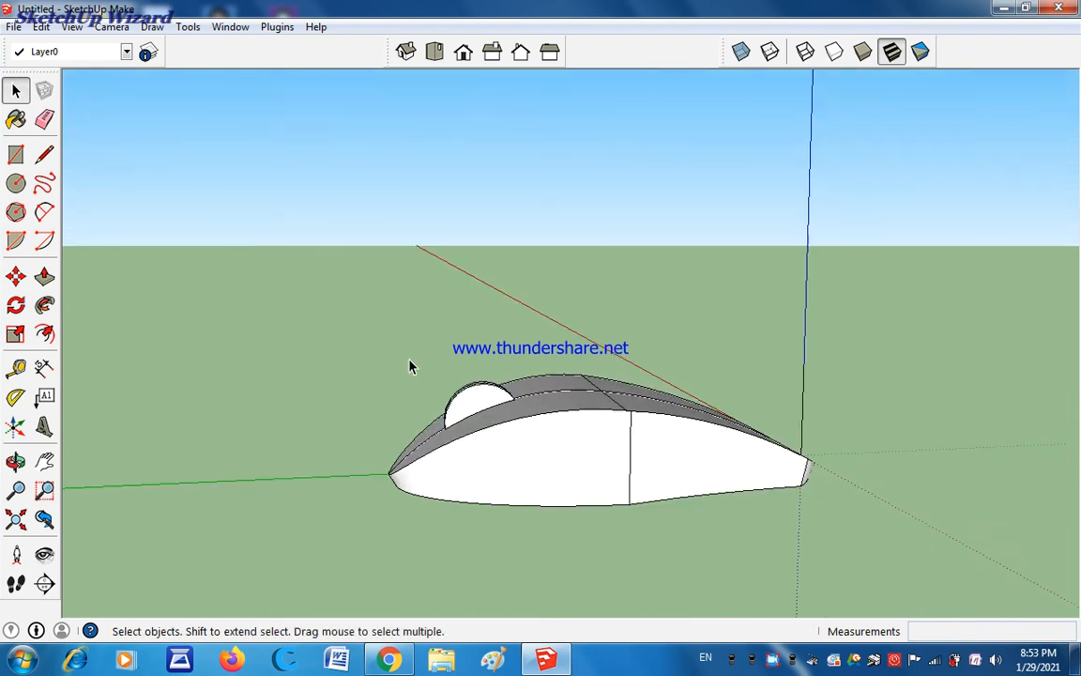
{"action": "middle_click_drag", "start_coordinate": [275, 378], "coordinate": [396, 394]}
{"action": "key", "text": "space"}
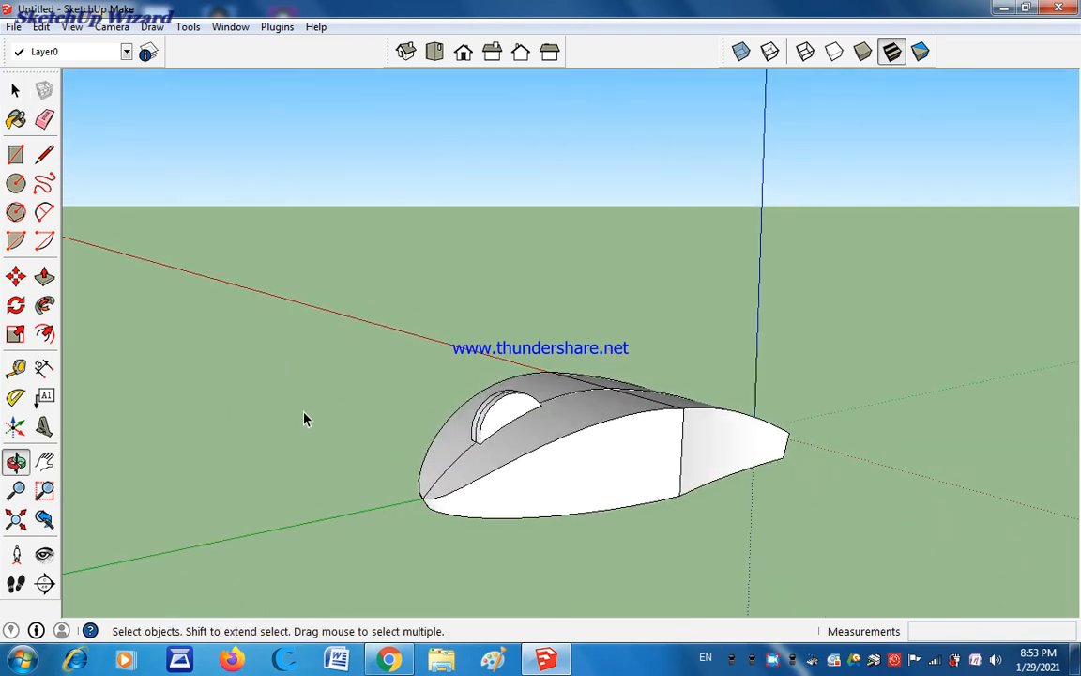
{"action": "middle_click_drag", "start_coordinate": [304, 415], "coordinate": [556, 435]}
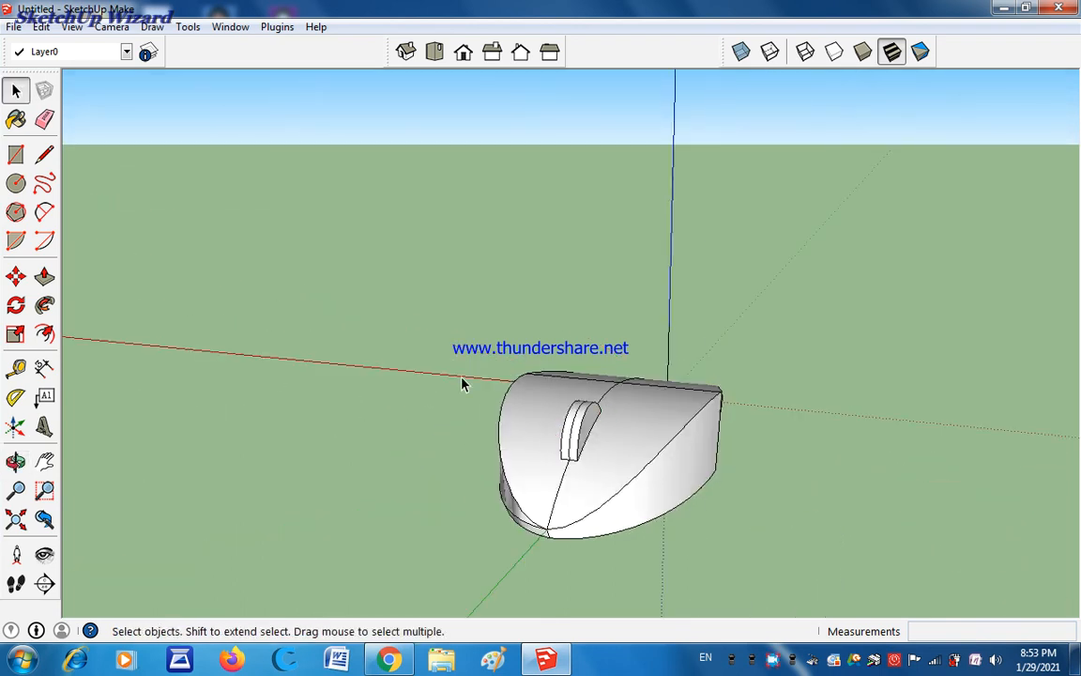
{"action": "middle_click_drag", "start_coordinate": [463, 381], "coordinate": [504, 415]}
{"action": "middle_click_drag", "start_coordinate": [345, 386], "coordinate": [555, 379]}
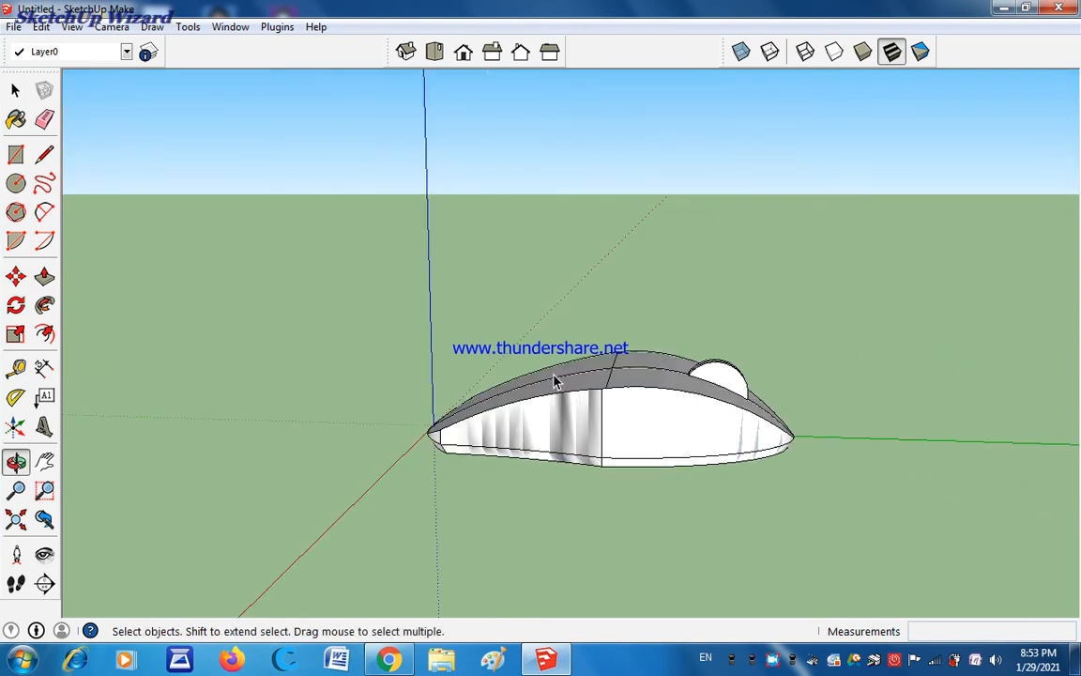
{"action": "middle_click_drag", "start_coordinate": [350, 417], "coordinate": [362, 374]}
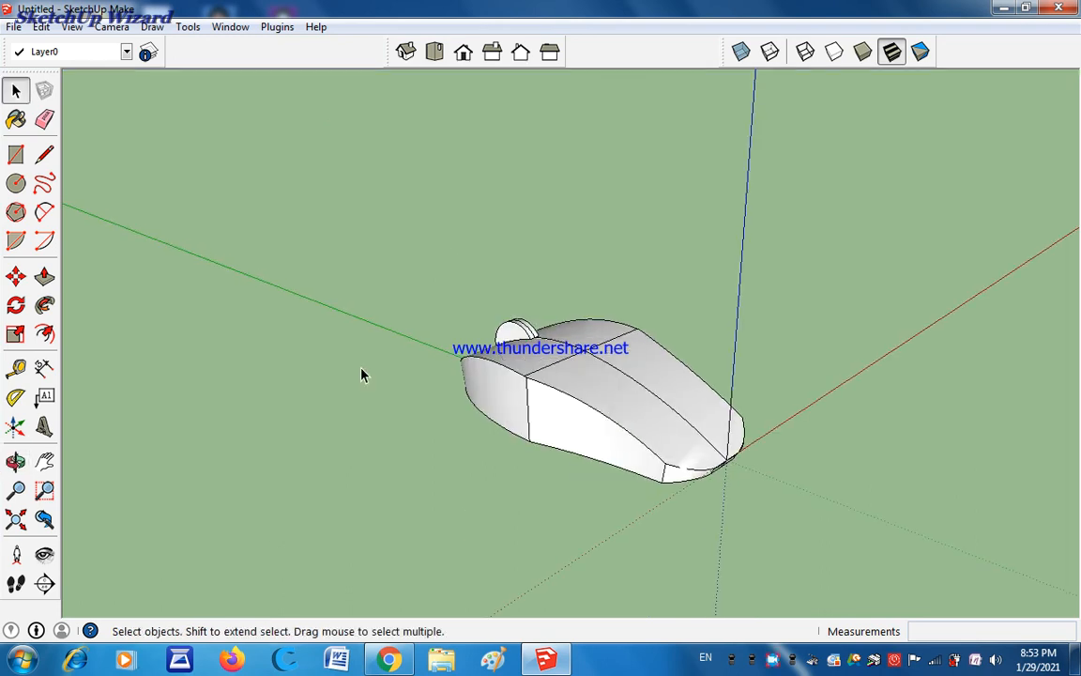
{"action": "middle_click_drag", "start_coordinate": [502, 391], "coordinate": [247, 315]}
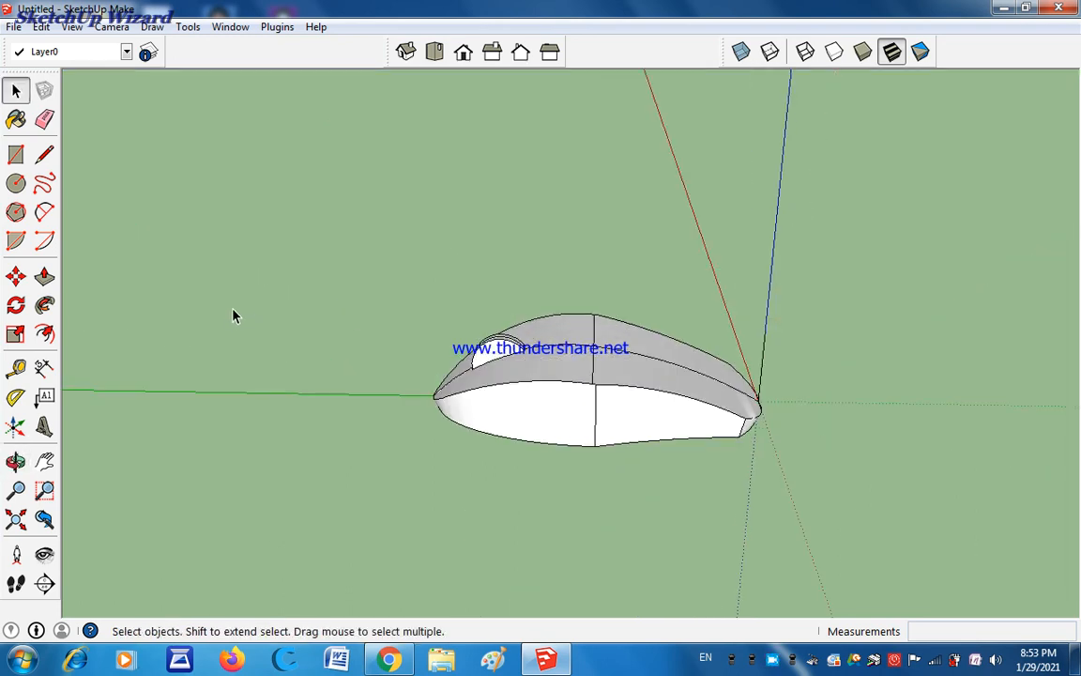